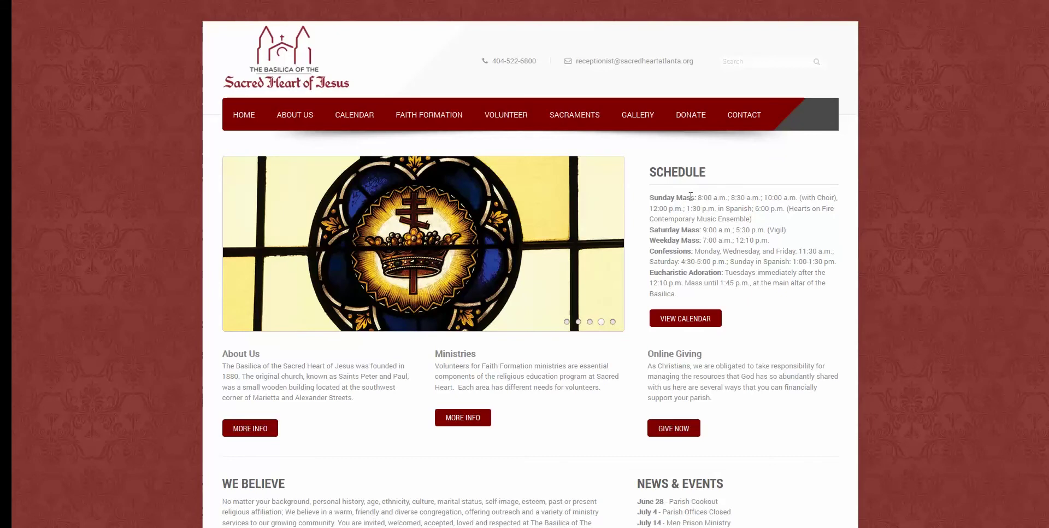
# Scroll through the parish home page, then go to the About Us page.
pyautogui.scroll(-3, 777, 261)
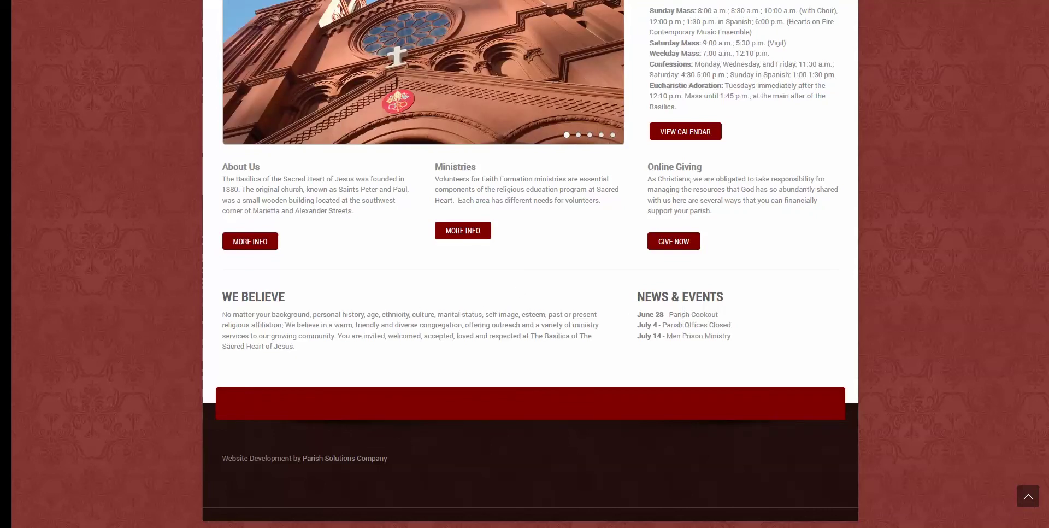
pyautogui.scroll(3, 583, 299)
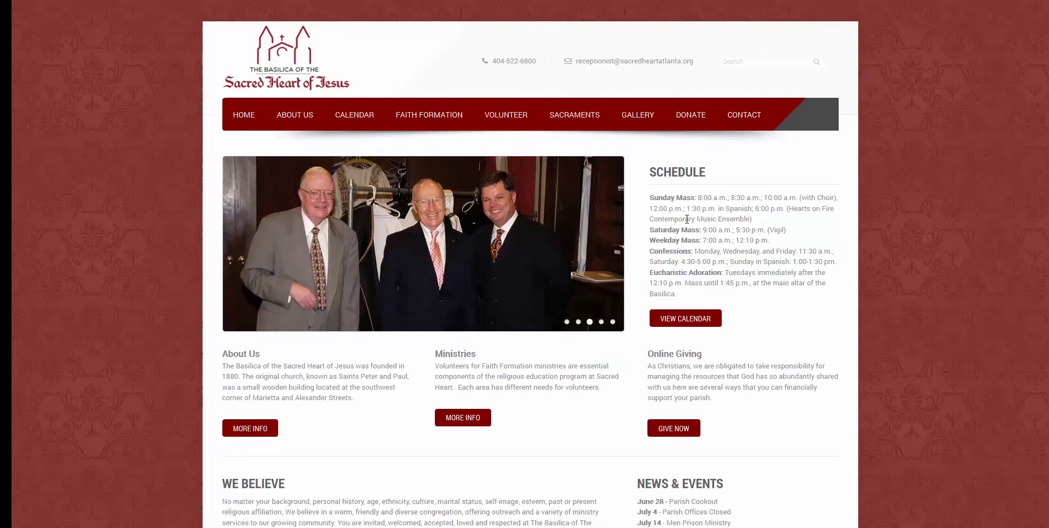
pyautogui.moveTo(597, 224)
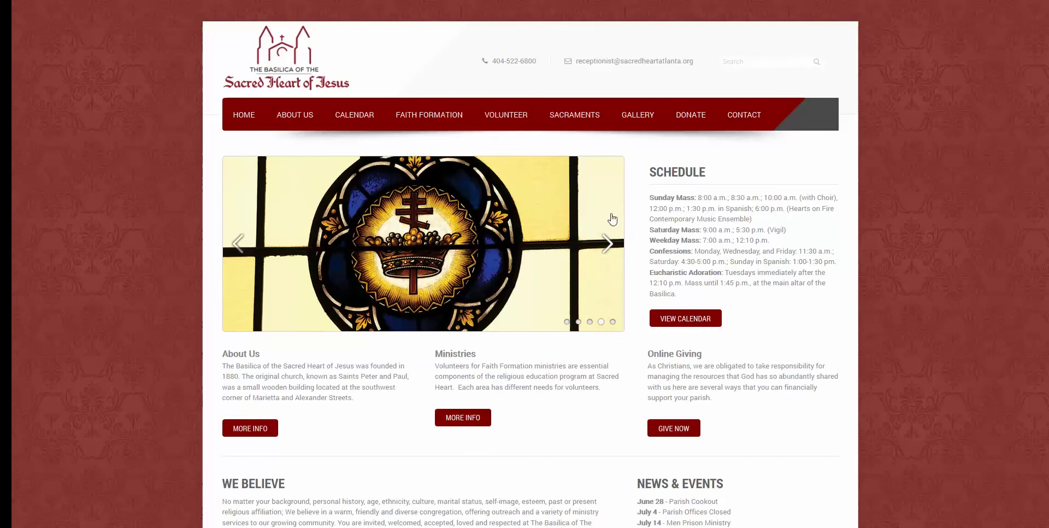
pyautogui.click(308, 121)
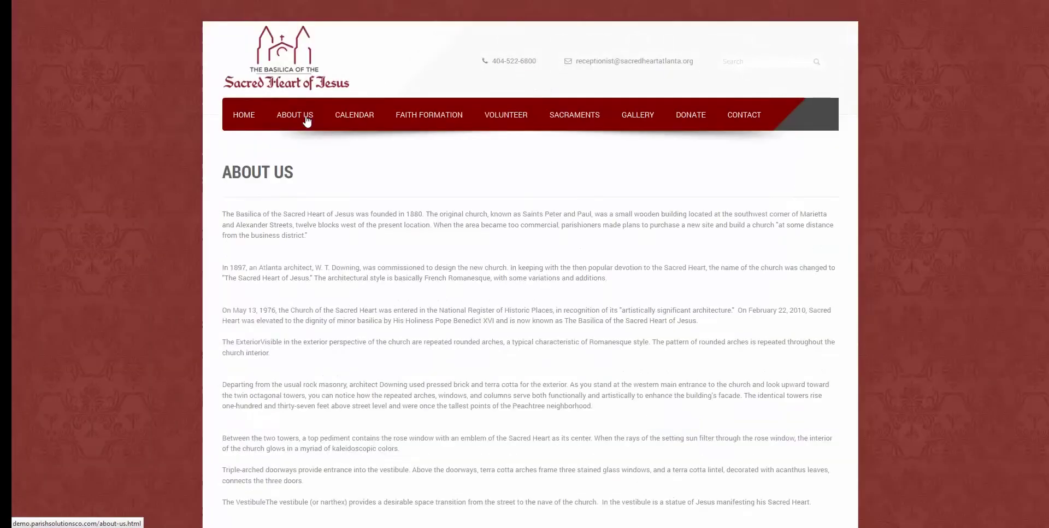
# View the Staff page under About Us.
pyautogui.scroll(-10, 352, 268)
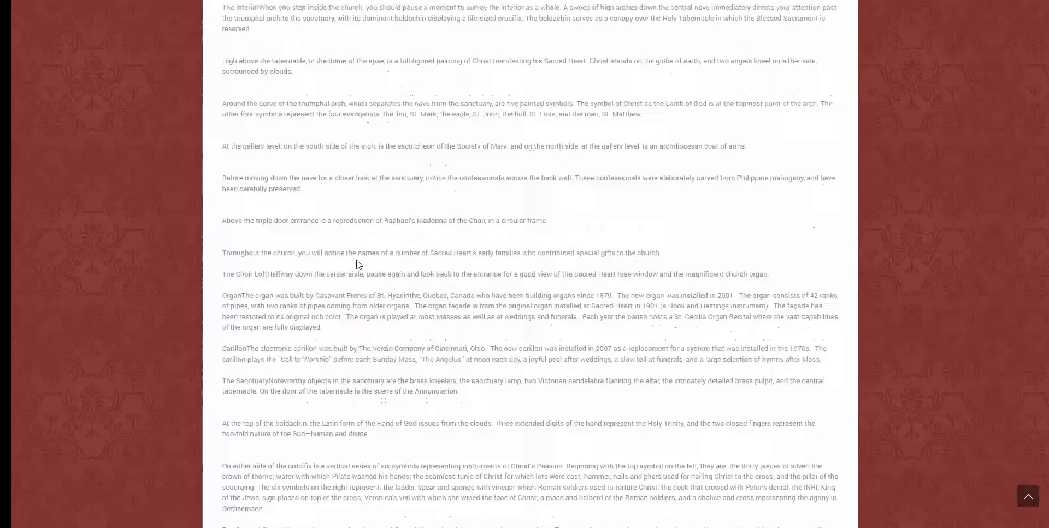
pyautogui.scroll(10, 356, 266)
pyautogui.moveTo(282, 120)
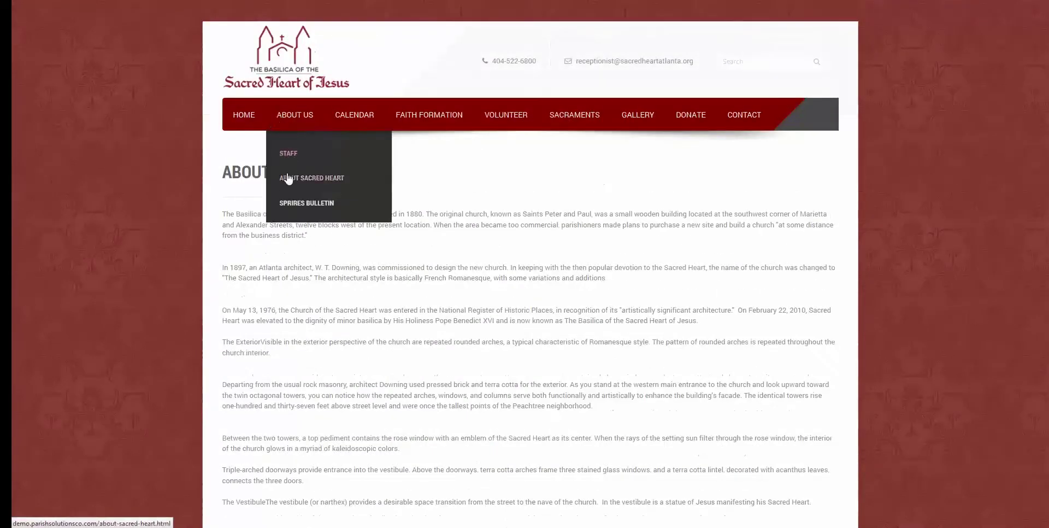
pyautogui.click(287, 152)
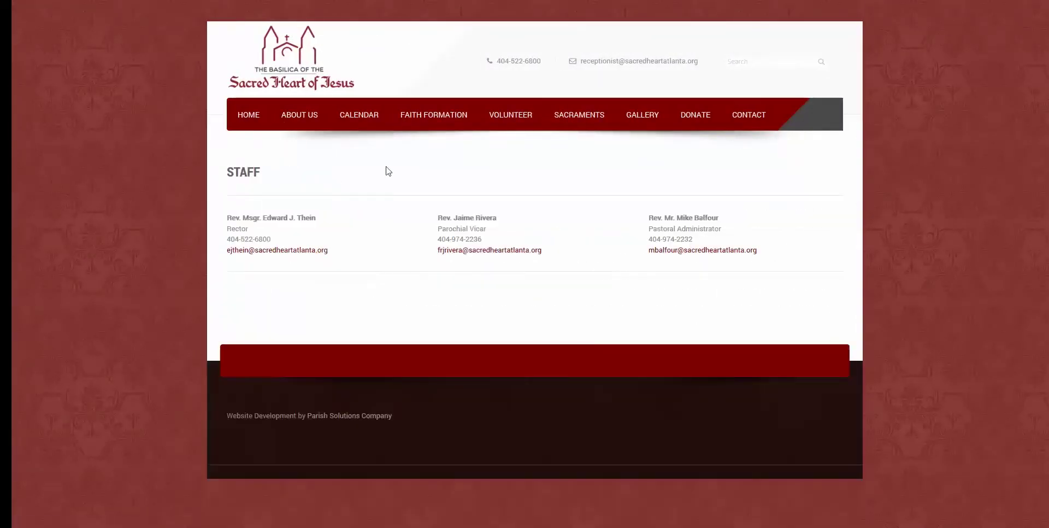
# Show the calendar in Month view, check the July 3 evening event, then return home.
pyautogui.click(364, 121)
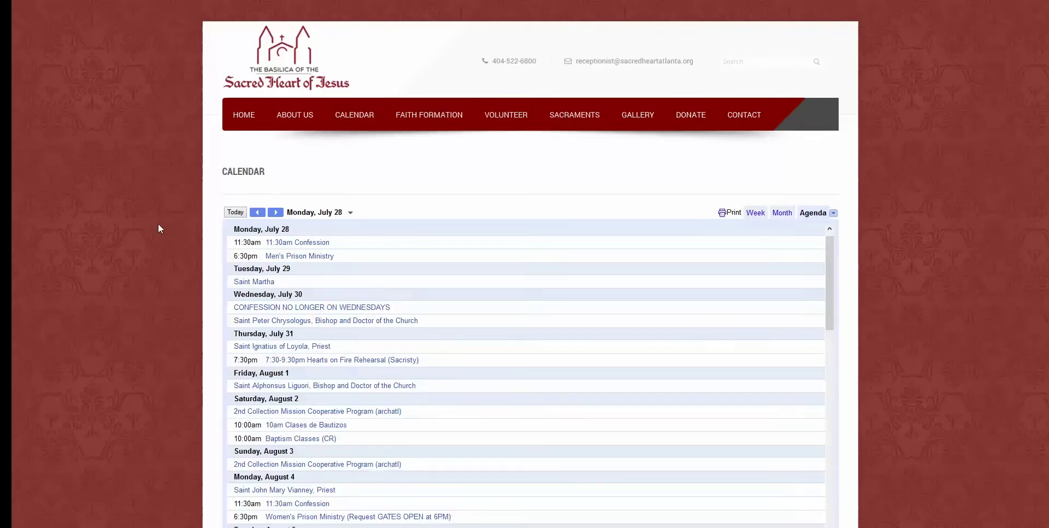
pyautogui.scroll(-5, 158, 228)
pyautogui.scroll(5, 199, 230)
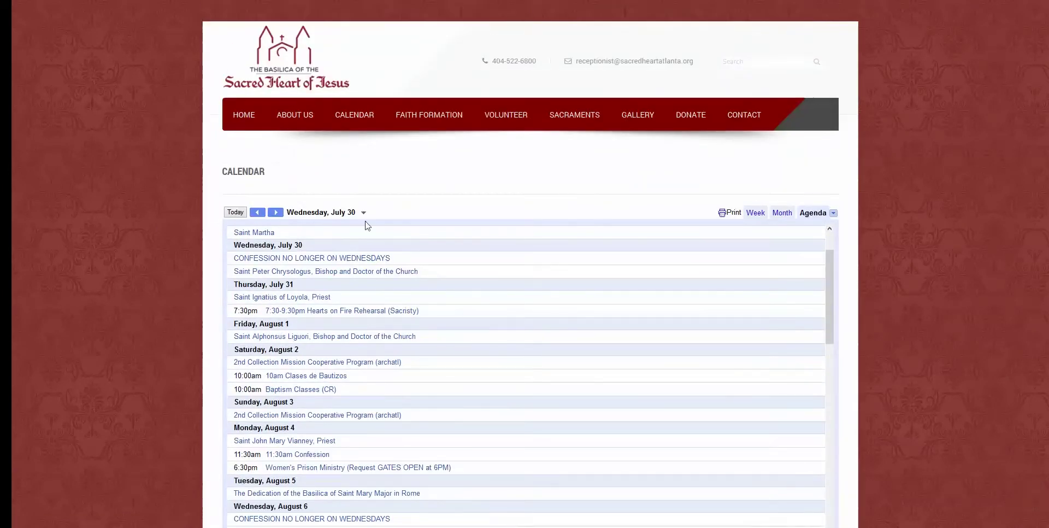
pyautogui.click(780, 214)
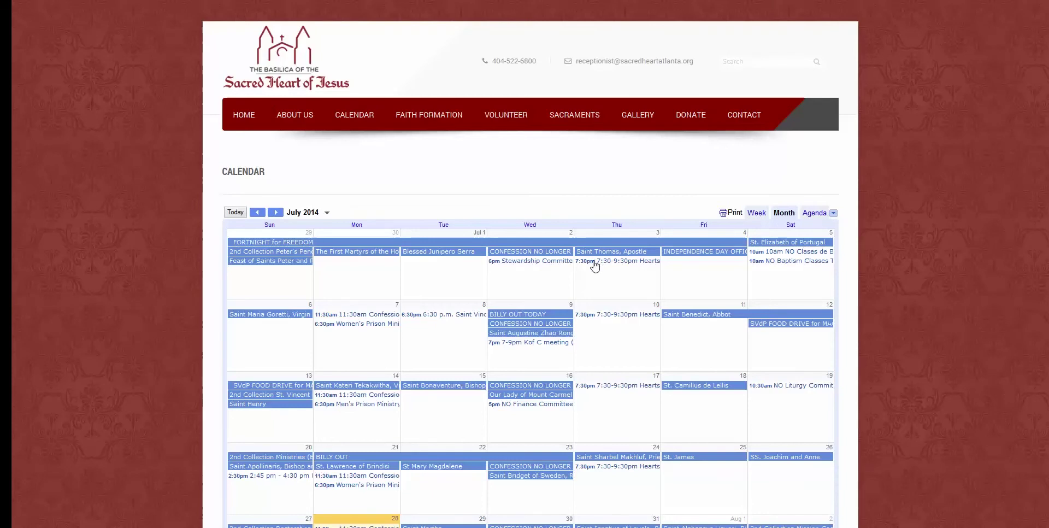
pyautogui.click(595, 261)
pyautogui.click(693, 275)
pyautogui.click(438, 117)
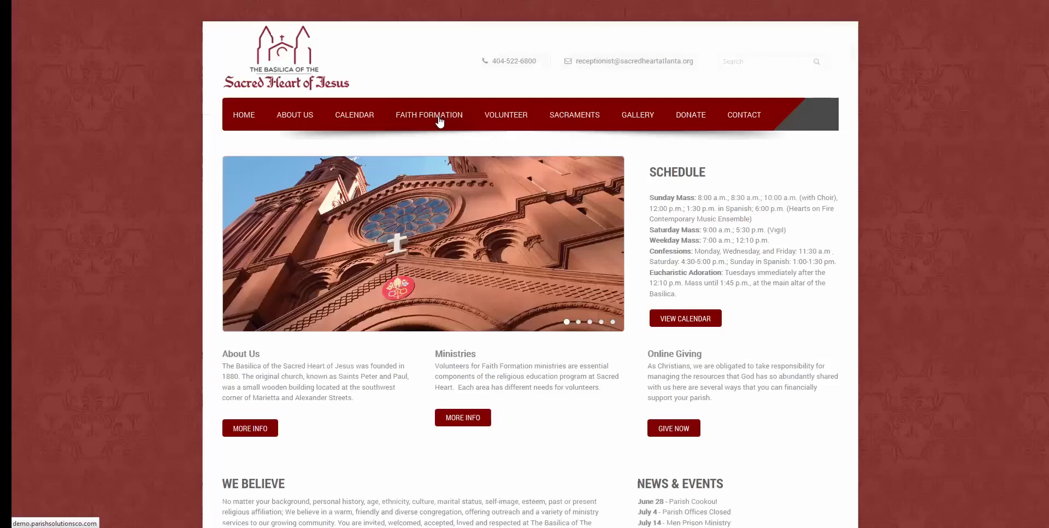
# Visit the Religious Education for Children, Youth Group and RCIA pages.
pyautogui.moveTo(429, 126)
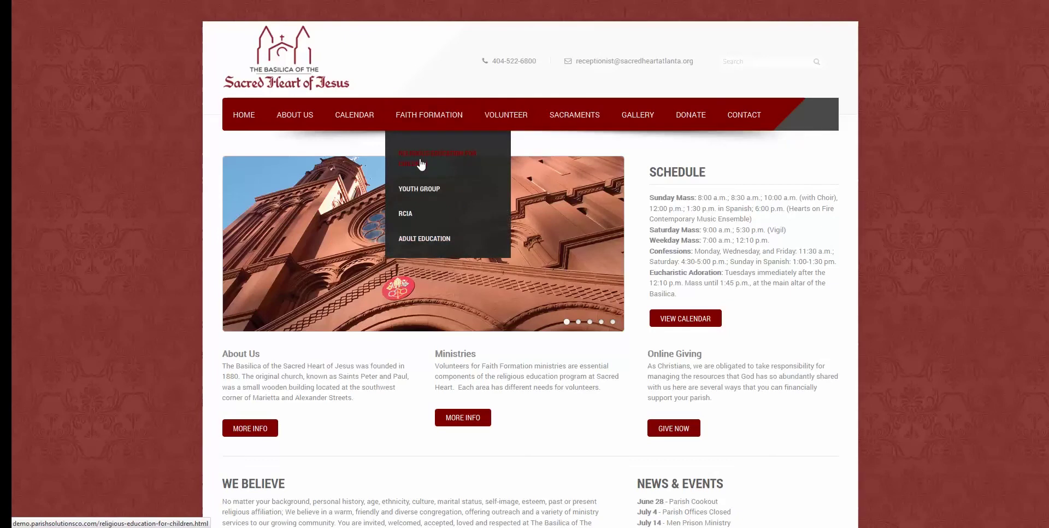
pyautogui.click(421, 163)
pyautogui.moveTo(458, 112)
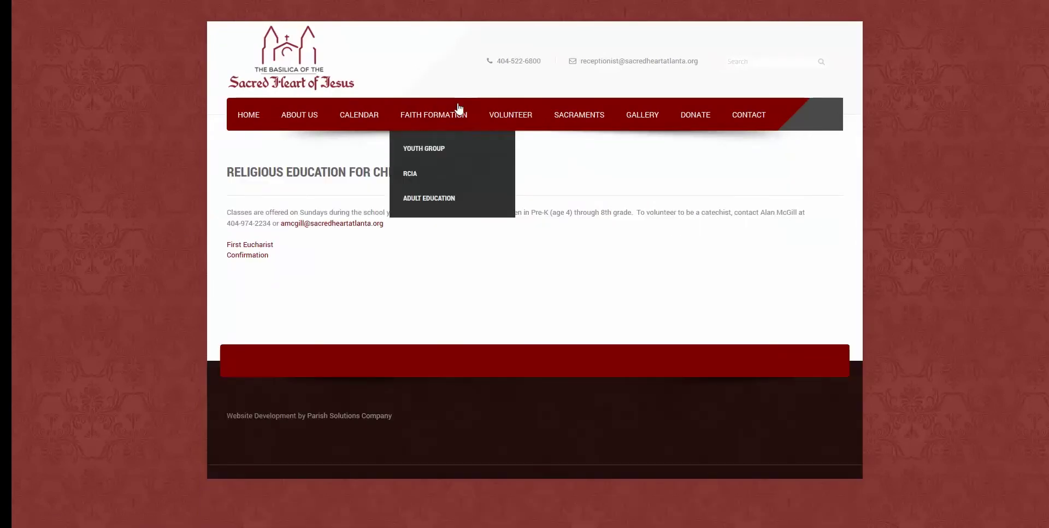
pyautogui.click(420, 192)
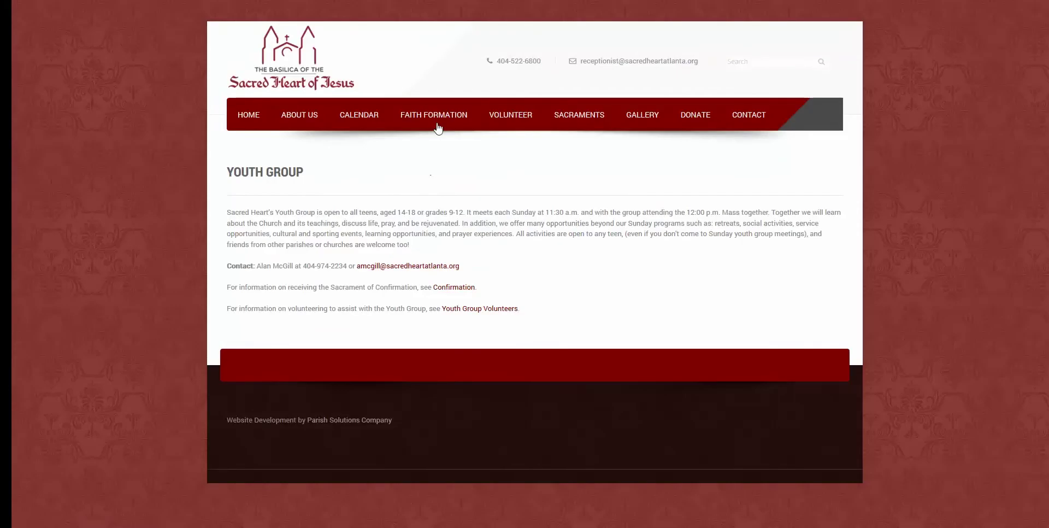
pyautogui.click(431, 214)
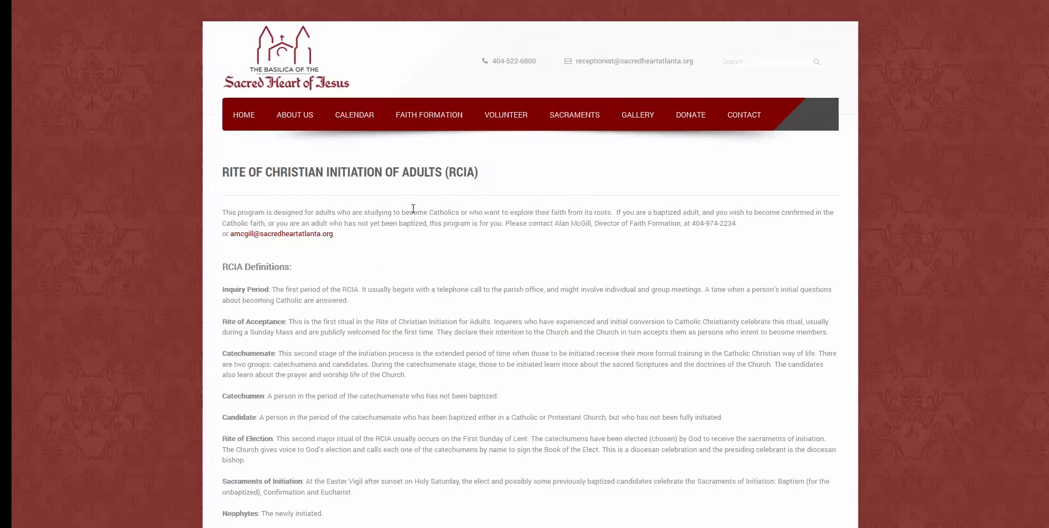
# Visit the Faith Formation volunteers and Sacramental Ministries pages.
pyautogui.moveTo(518, 109)
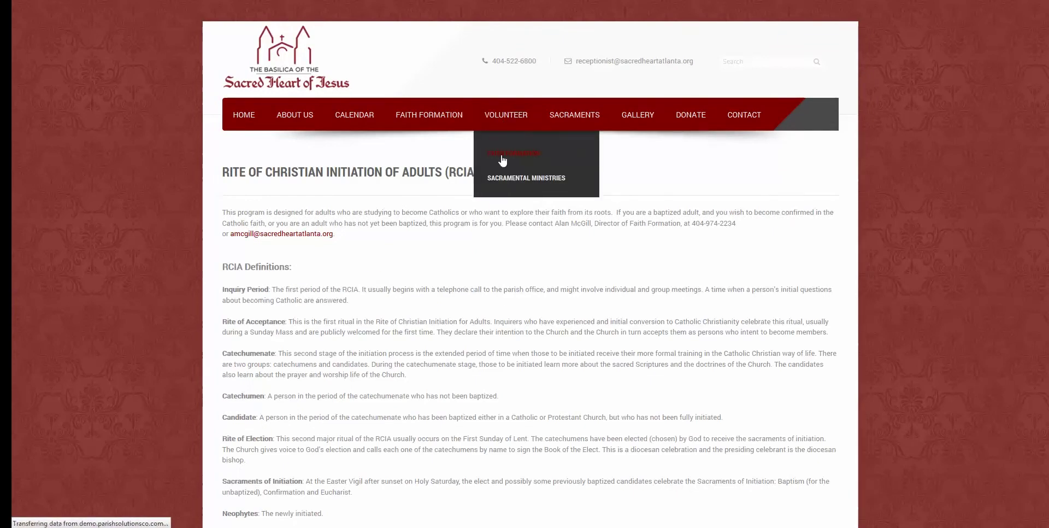
pyautogui.click(503, 155)
pyautogui.moveTo(503, 126)
pyautogui.click(503, 180)
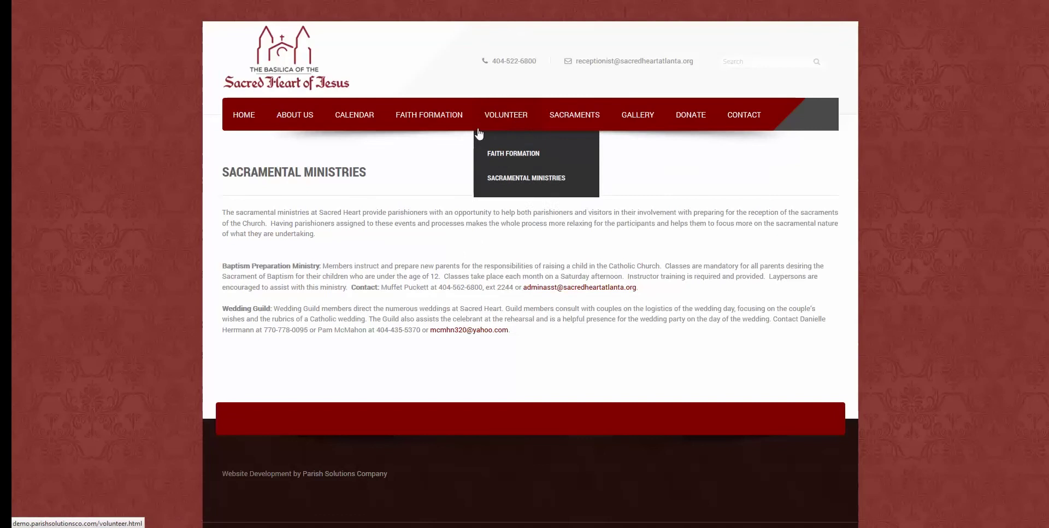
# Open the Gallery, enlarge the first photo, step through four more, then close the lightbox.
pyautogui.moveTo(558, 124)
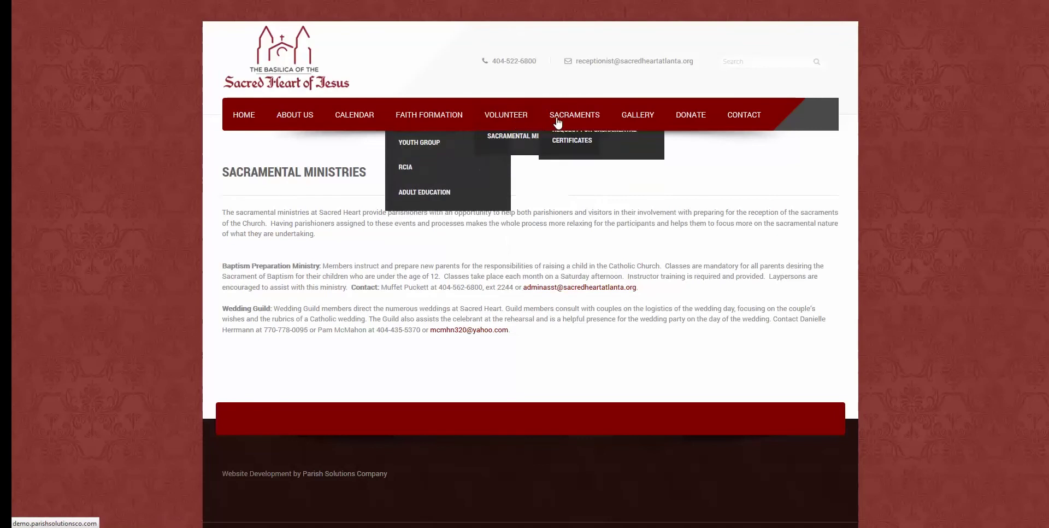
pyautogui.click(642, 116)
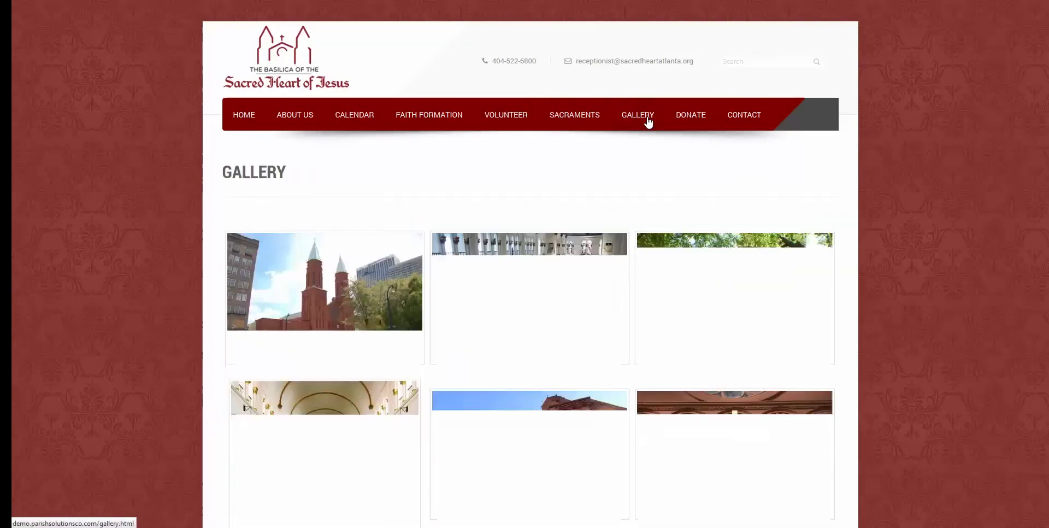
pyautogui.scroll(-9, 171, 216)
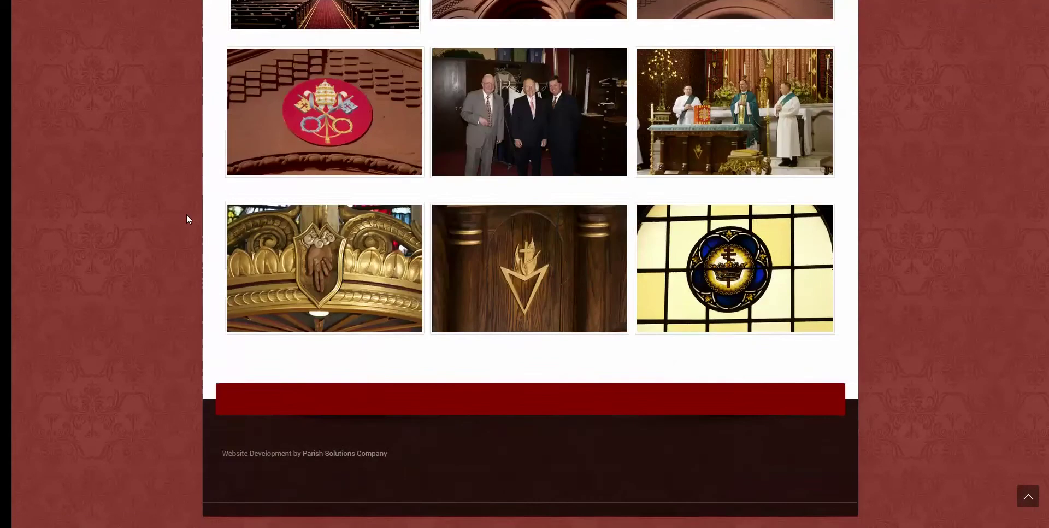
pyautogui.scroll(4, 189, 214)
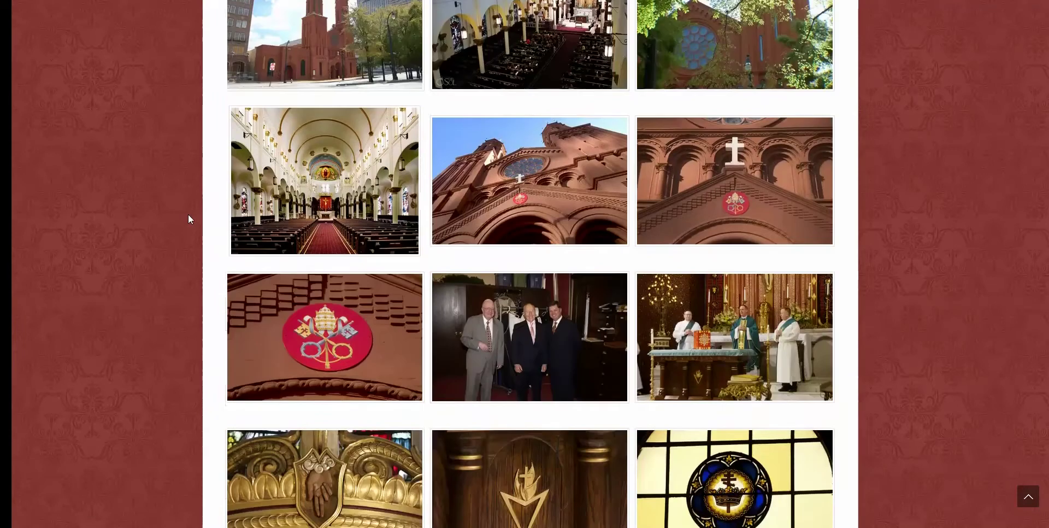
pyautogui.scroll(3, 188, 214)
pyautogui.click(376, 178)
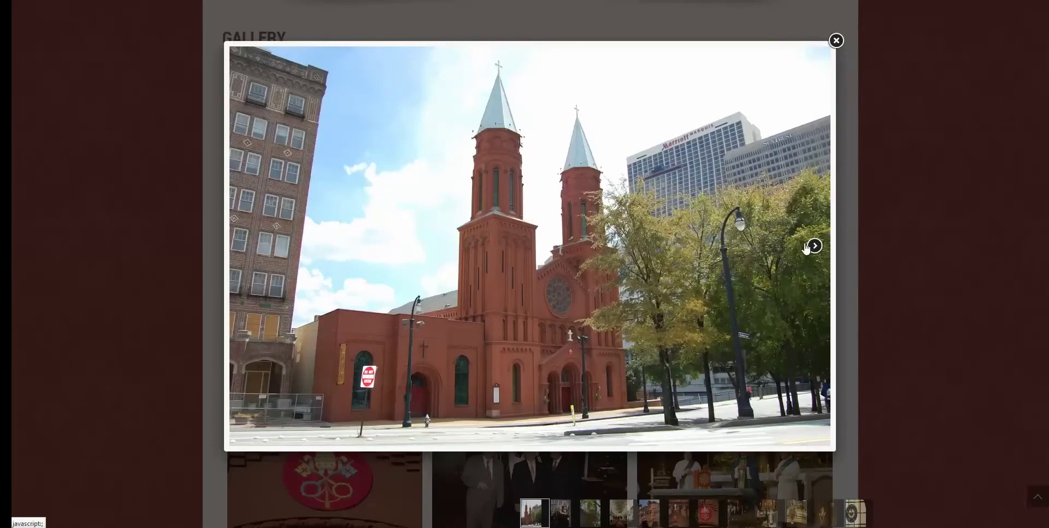
pyautogui.click(814, 246)
pyautogui.click(814, 245)
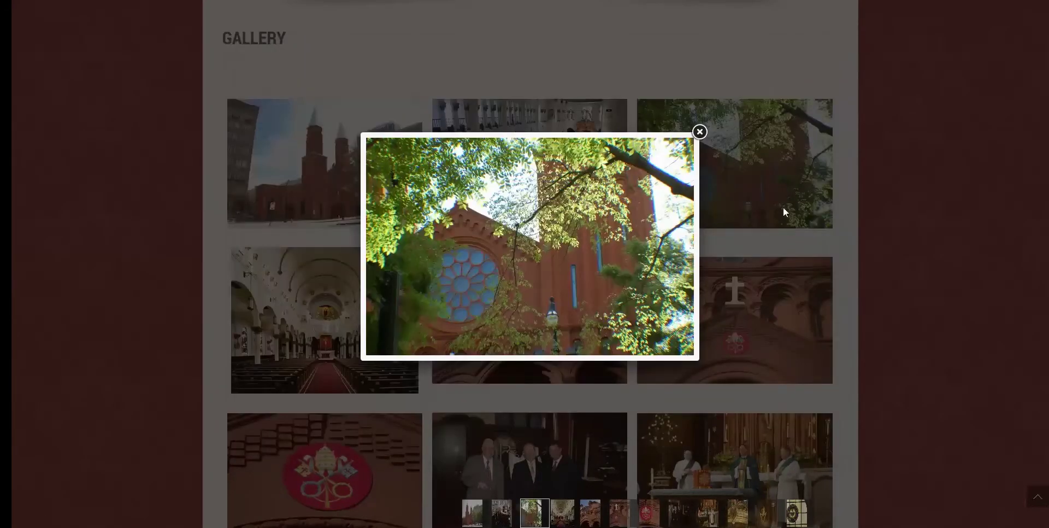
pyautogui.click(673, 246)
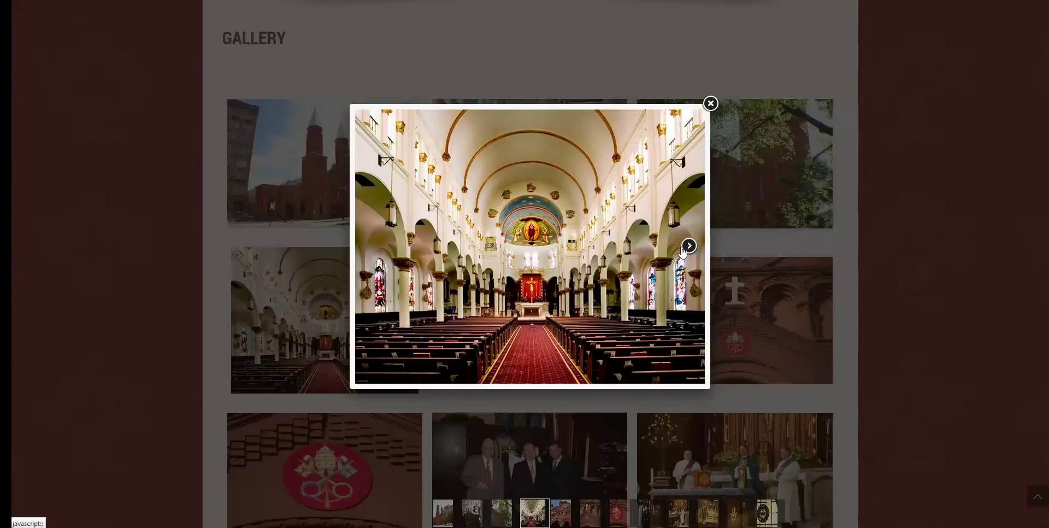
pyautogui.click(683, 250)
pyautogui.click(713, 131)
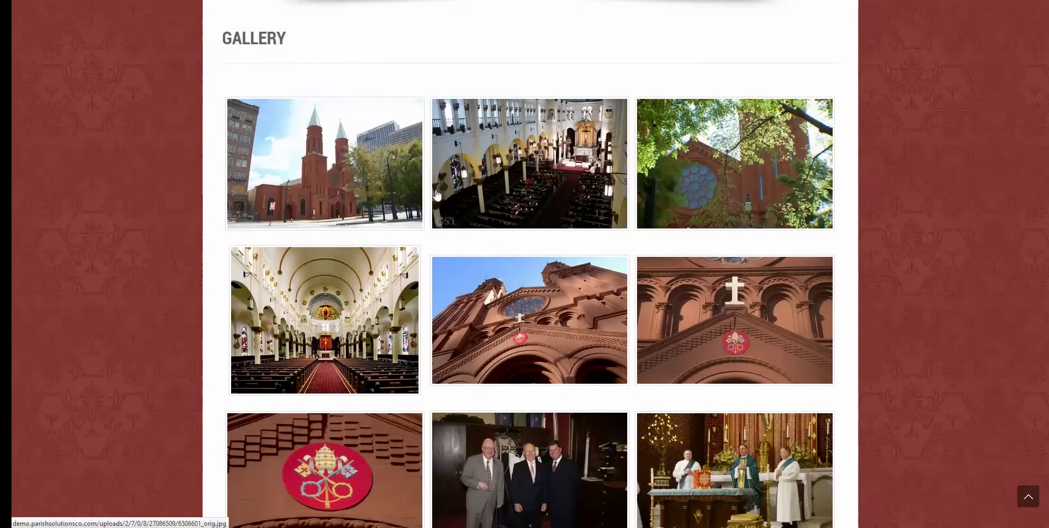
pyautogui.scroll(3, 679, 126)
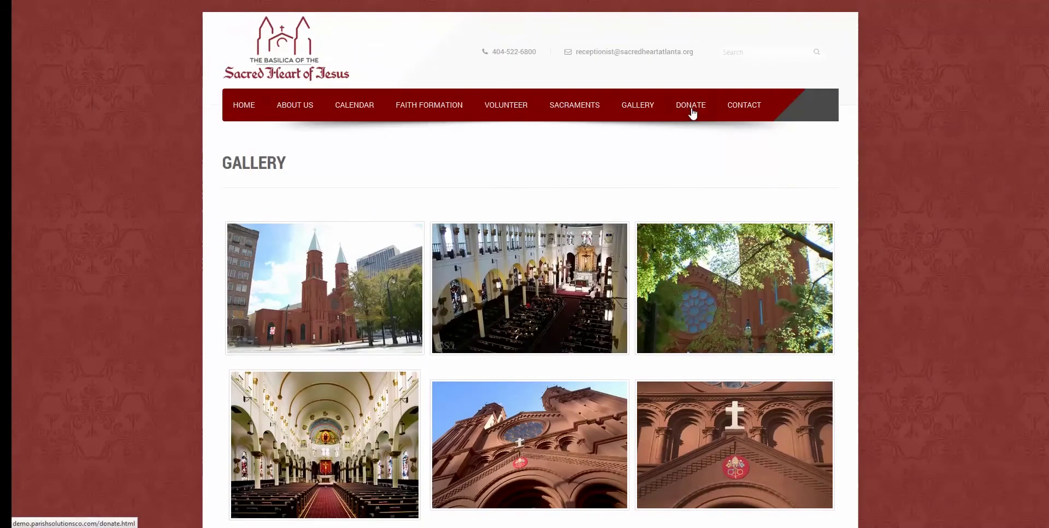
# Open the Donate page and move through the Quick Donation card fields.
pyautogui.click(692, 111)
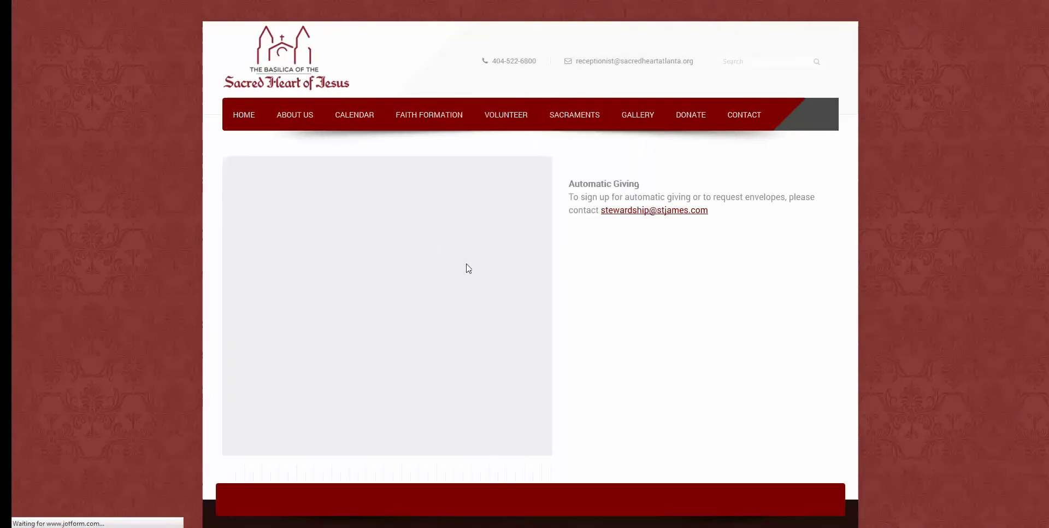
pyautogui.scroll(-3, 290, 244)
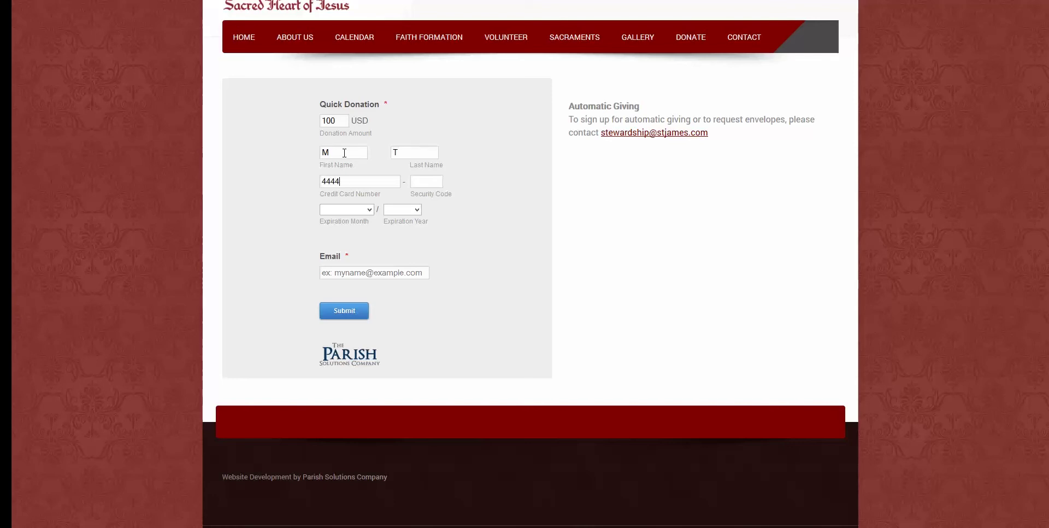
pyautogui.press('Tab')
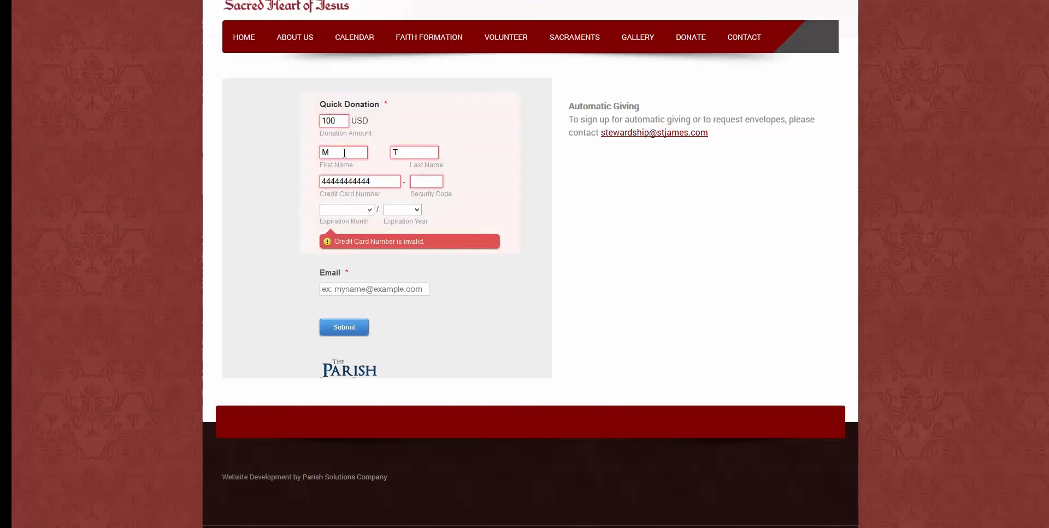
pyautogui.press('Tab')
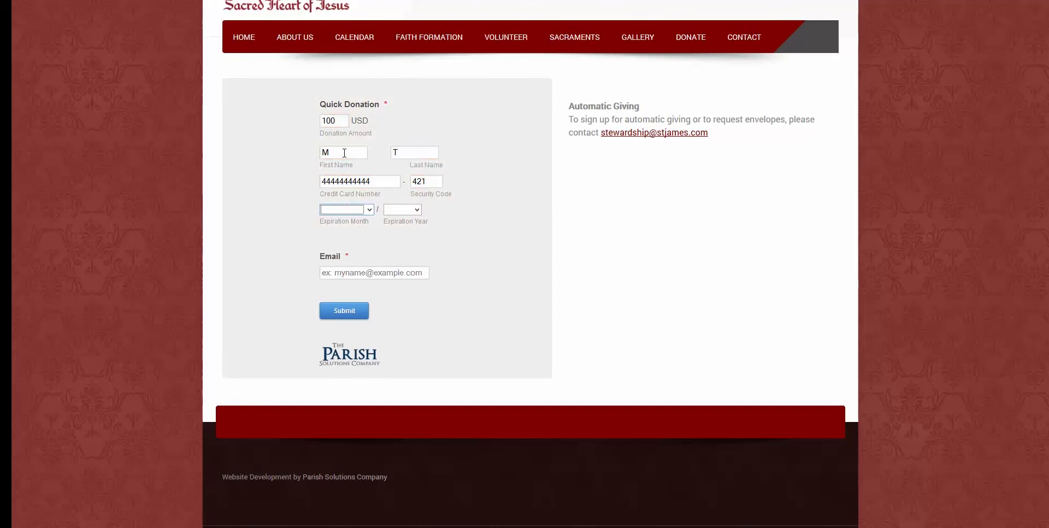
# Set the card expiration to January 2019 and scroll through the donation form.
pyautogui.click(369, 210)
pyautogui.click(334, 224)
pyautogui.click(407, 210)
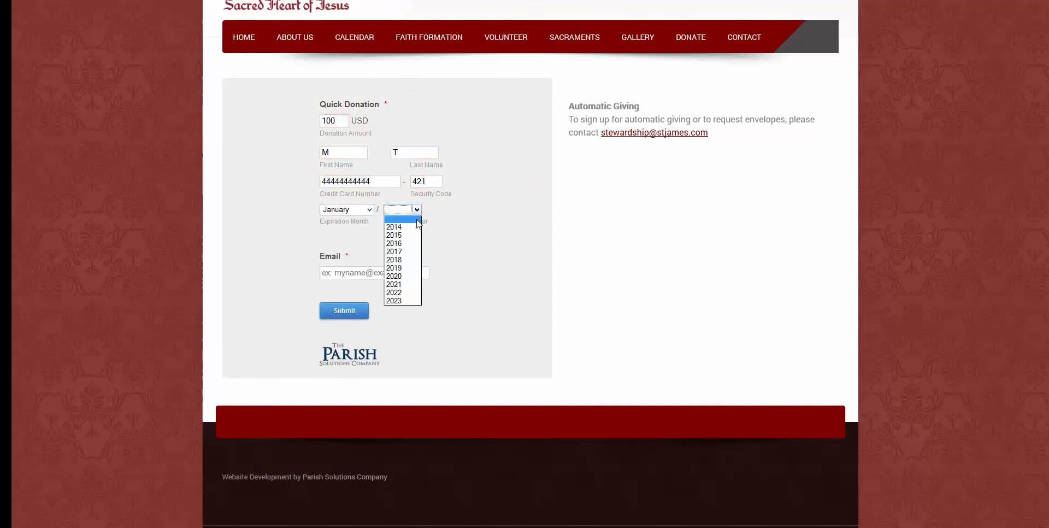
pyautogui.click(417, 270)
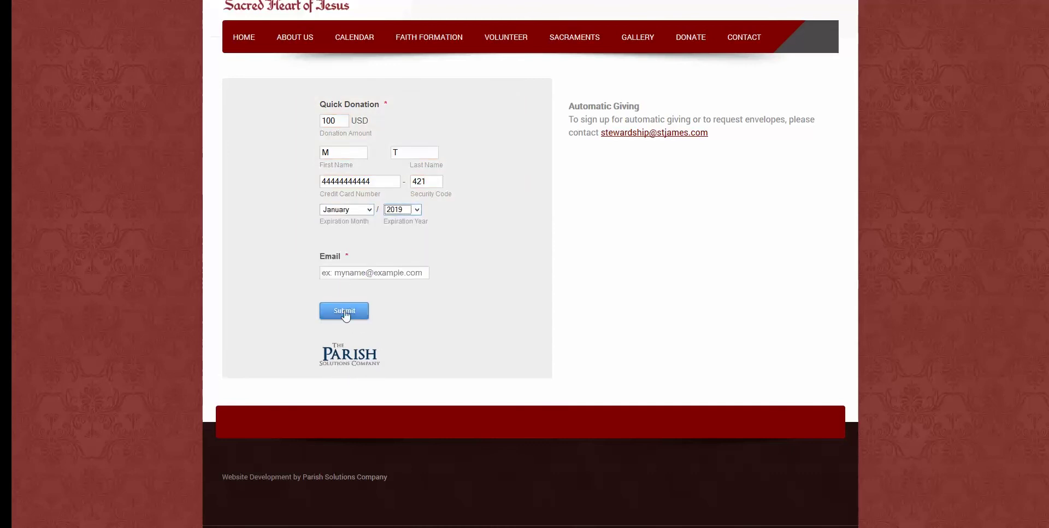
pyautogui.scroll(2, 428, 238)
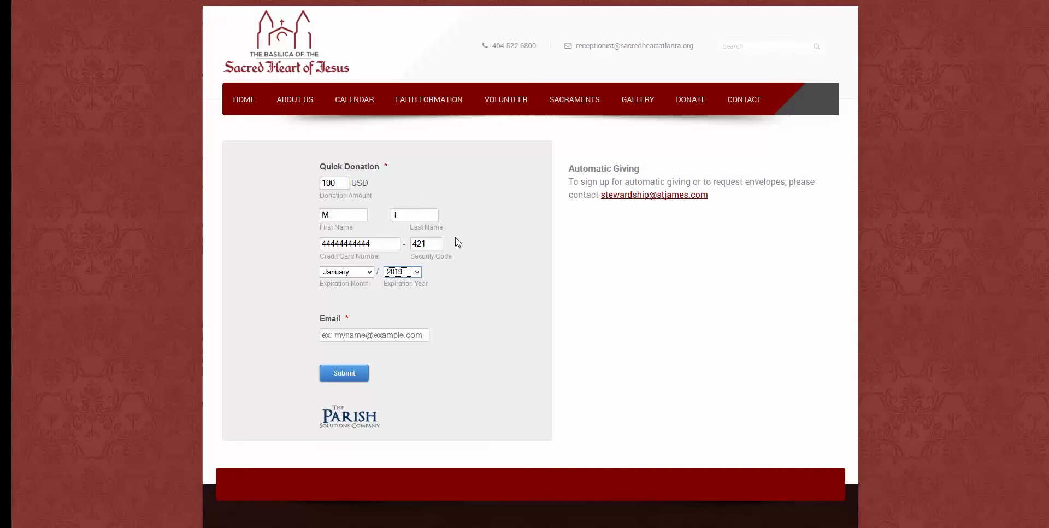
pyautogui.scroll(-2, 491, 272)
pyautogui.scroll(1, 494, 275)
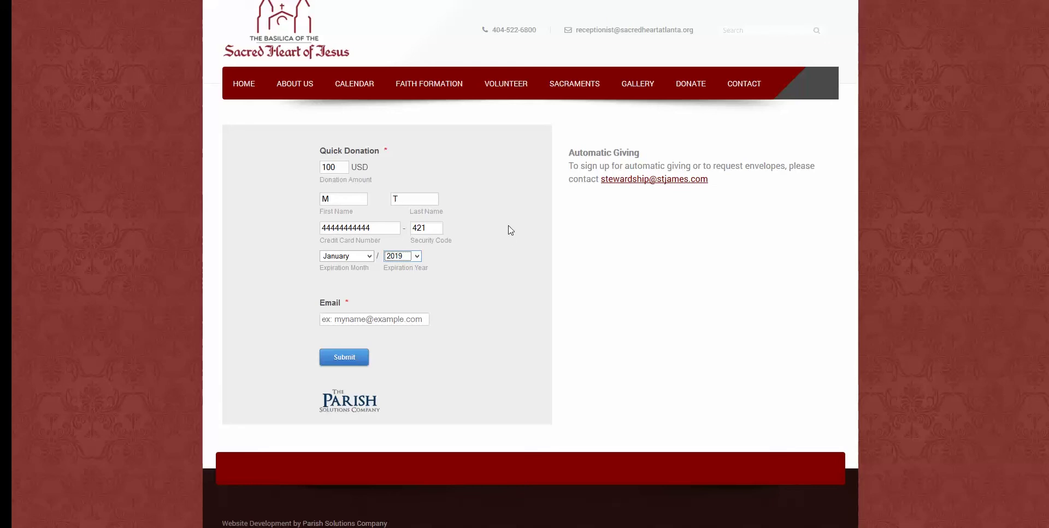
pyautogui.scroll(1, 511, 230)
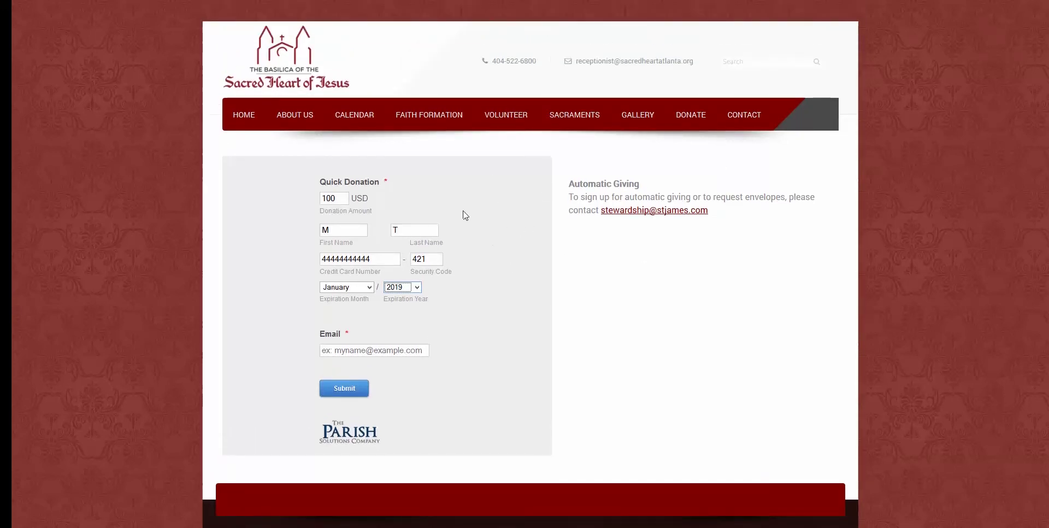
# Open and scroll through the Parish Registration form page.
pyautogui.moveTo(744, 132)
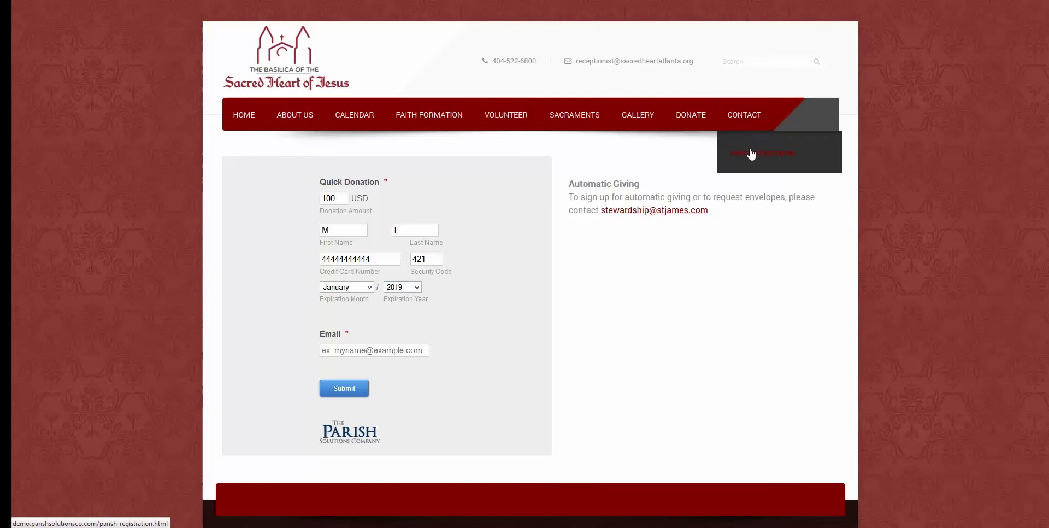
pyautogui.click(752, 154)
pyautogui.scroll(-5, 464, 276)
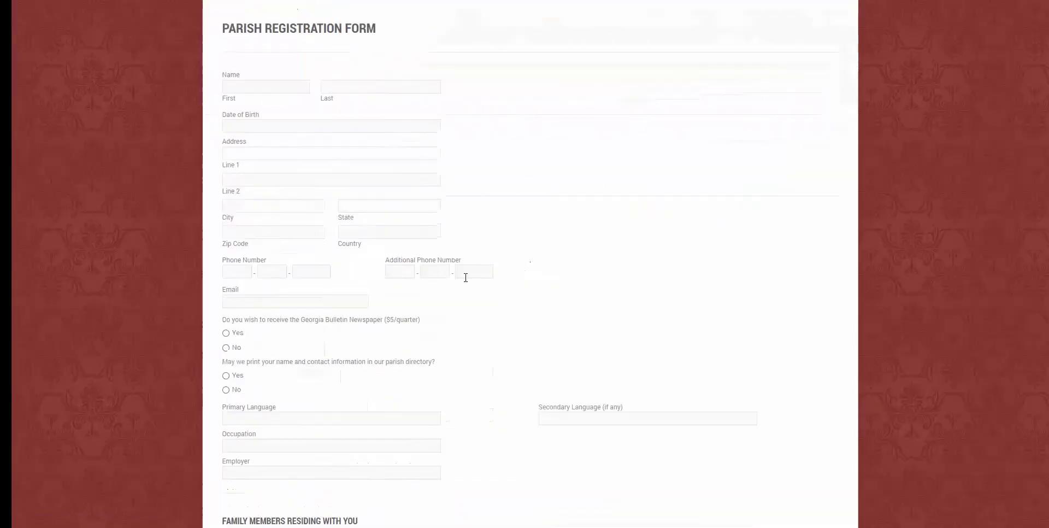
pyautogui.scroll(-5, 428, 281)
pyautogui.scroll(10, 438, 297)
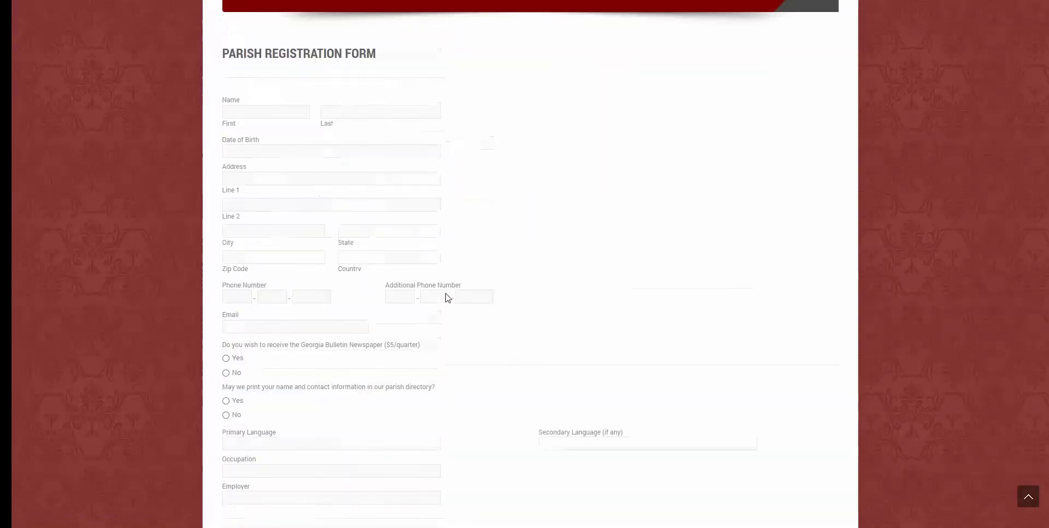
# Scroll the Contact page with its map, then return to the Home page.
pyautogui.click(750, 118)
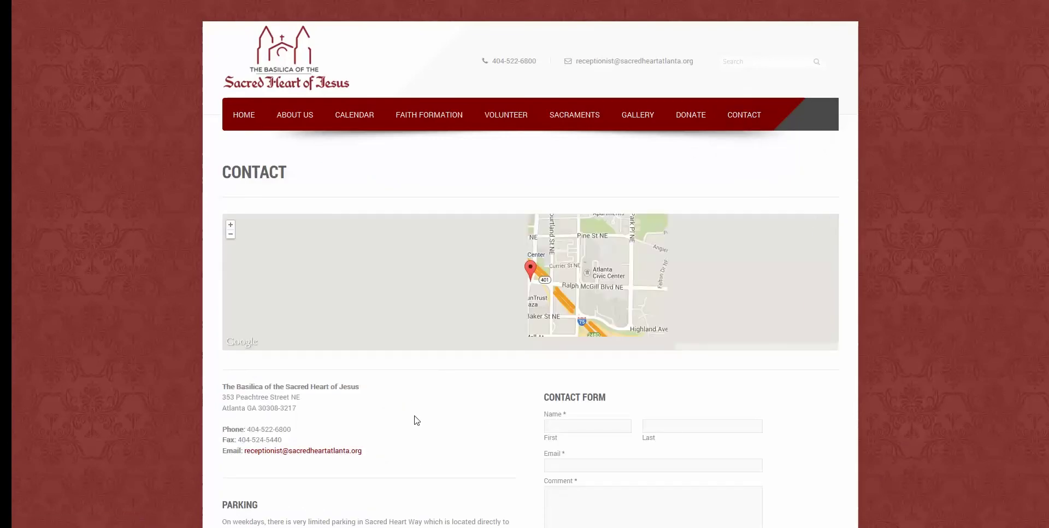
pyautogui.scroll(-4, 416, 420)
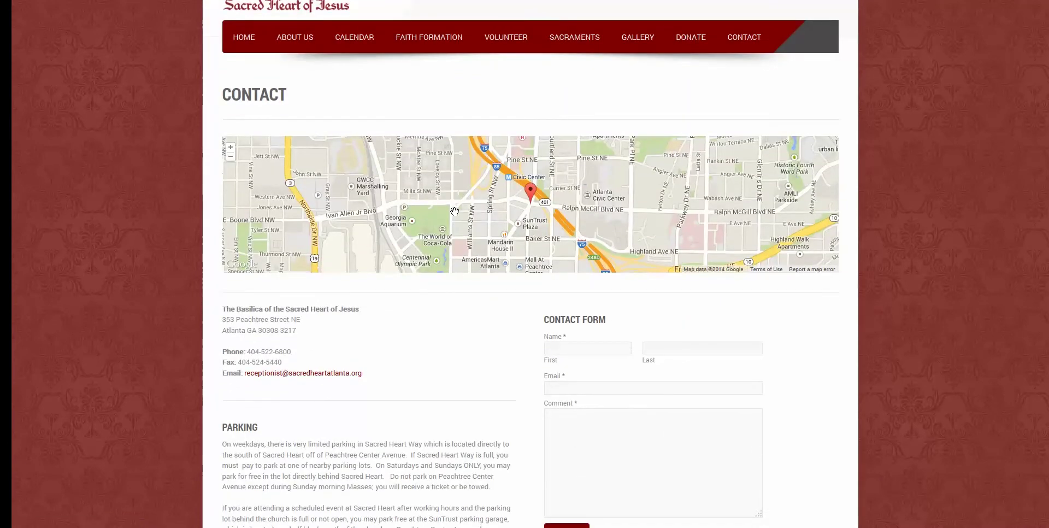
pyautogui.scroll(-4, 473, 345)
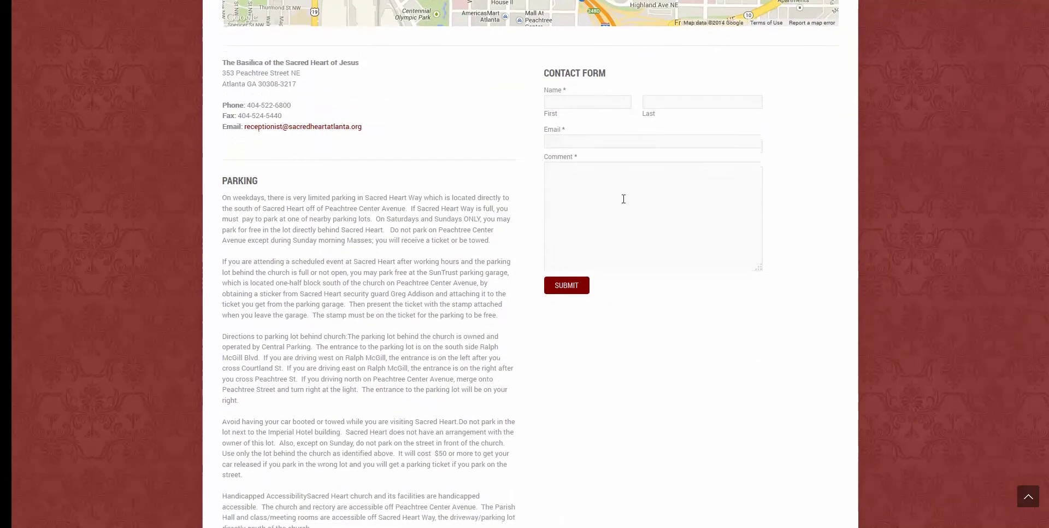
pyautogui.scroll(8, 597, 257)
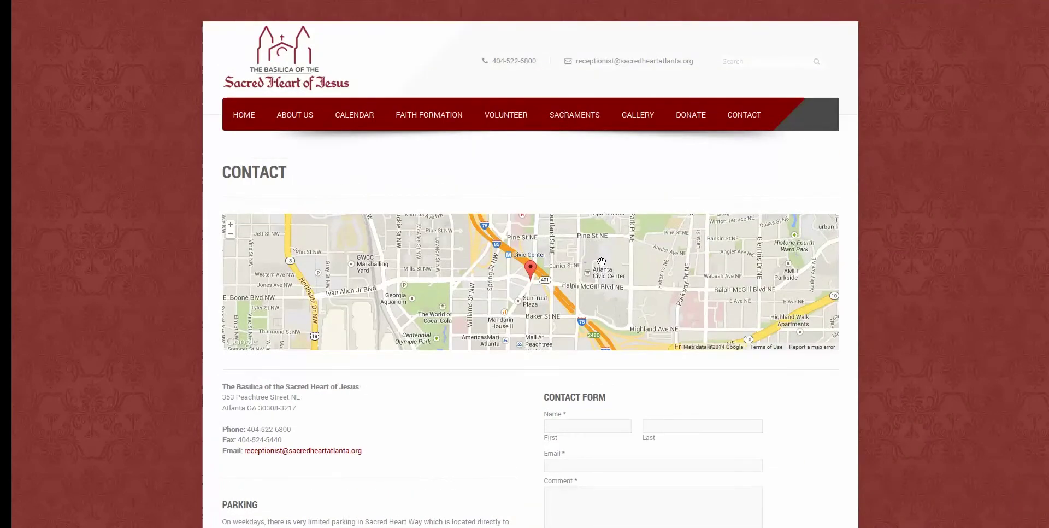
pyautogui.click(235, 111)
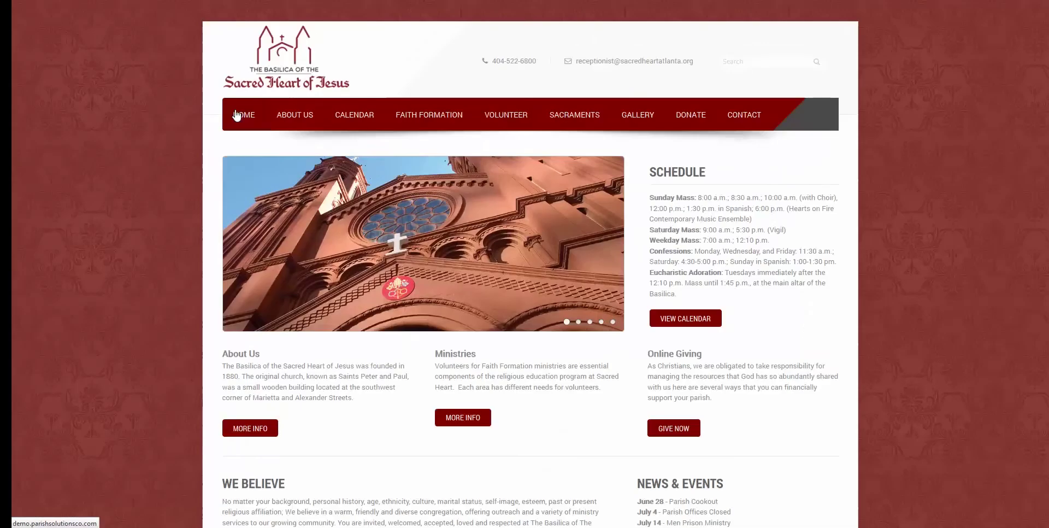
pyautogui.scroll(-3, 188, 268)
pyautogui.scroll(3, 189, 270)
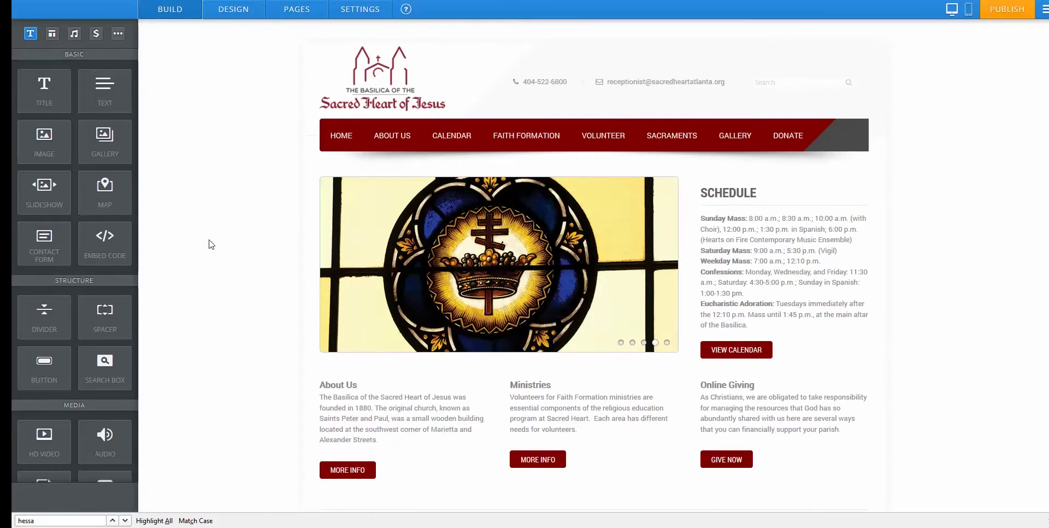
# Change the first Sunday Mass time in the Schedule text from 8:00 to 7:00.
pyautogui.moveTo(586, 227)
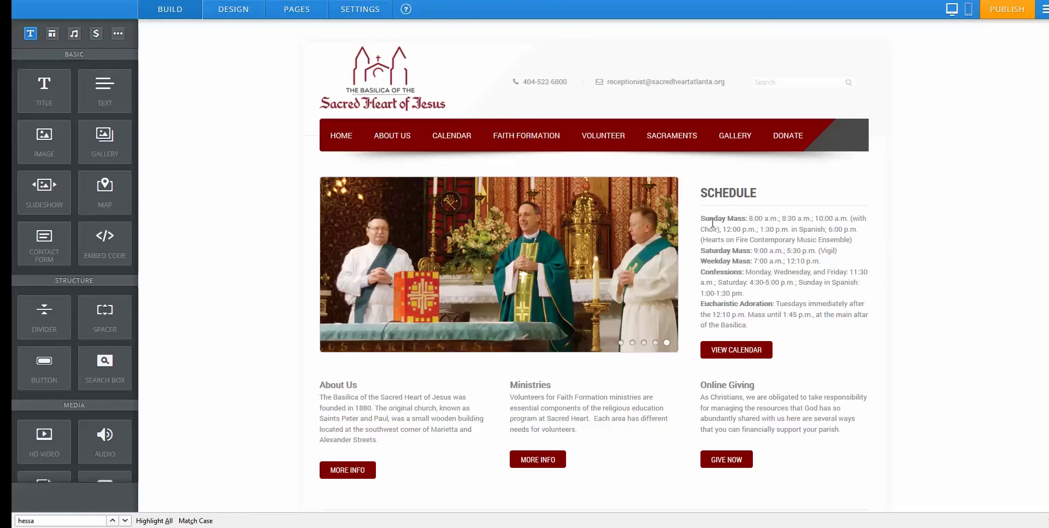
pyautogui.click(753, 217)
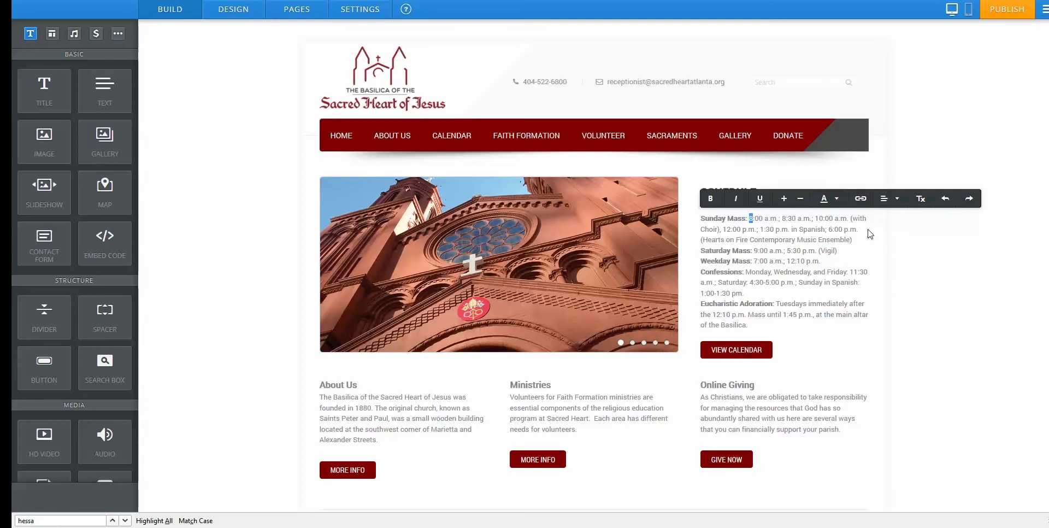
pyautogui.write('7')
pyautogui.press('Escape')
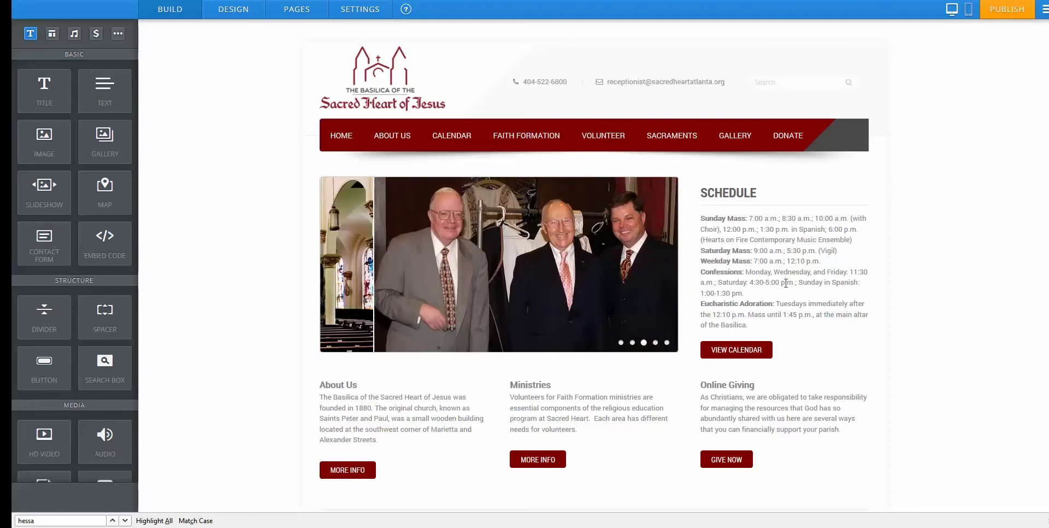
pyautogui.scroll(-1, 563, 371)
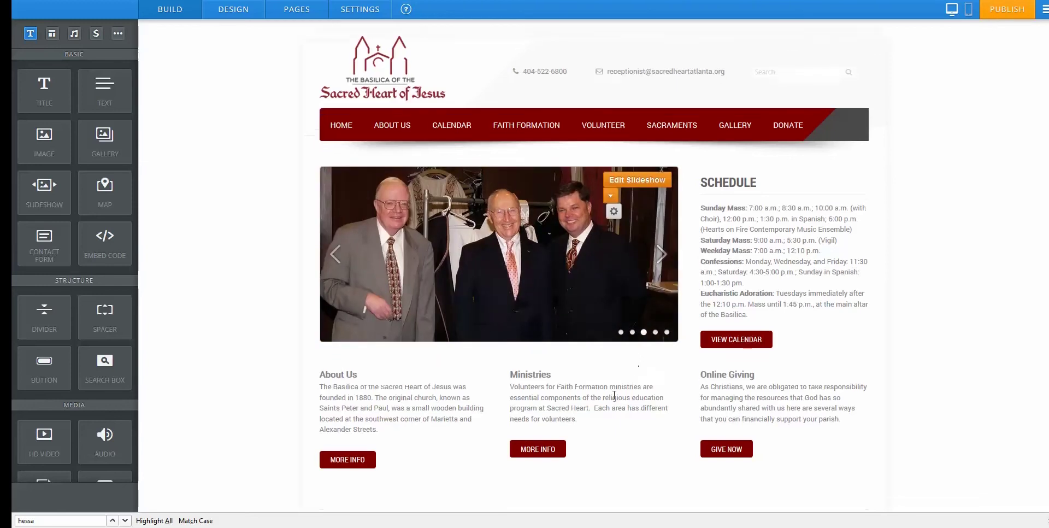
pyautogui.click(564, 380)
pyautogui.scroll(1, 568, 229)
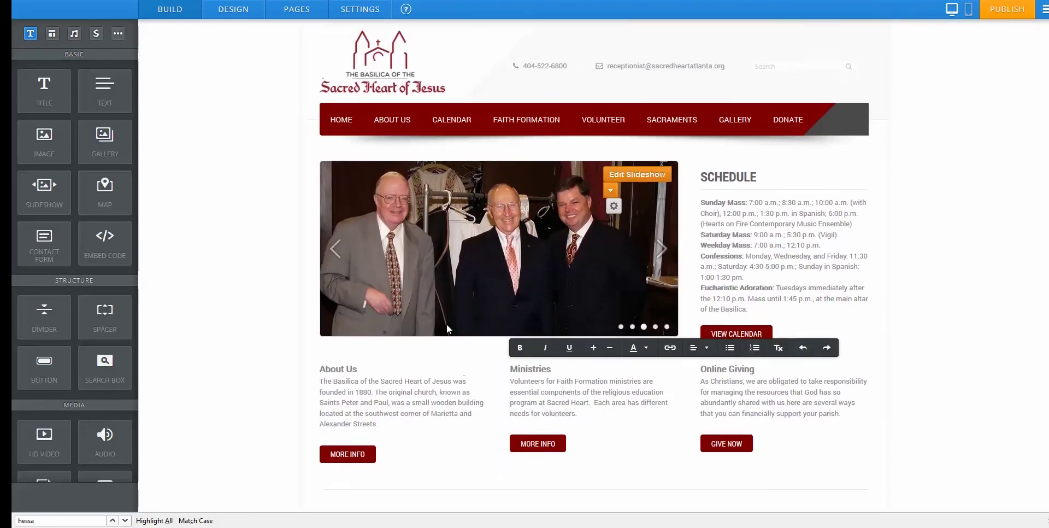
# Open the slideshow editor, cancel adding a slide, and try moving the interior slide forward.
pyautogui.click(625, 176)
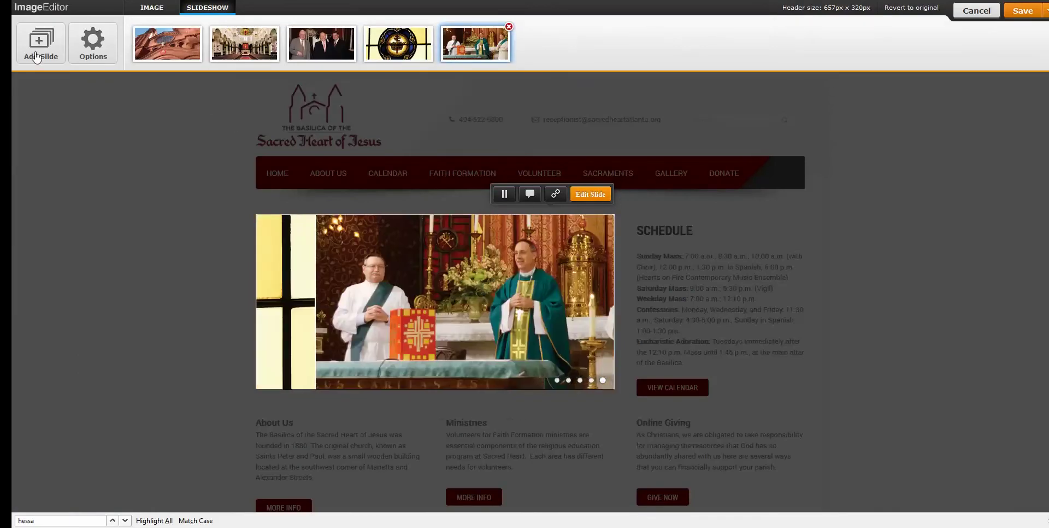
pyautogui.click(36, 53)
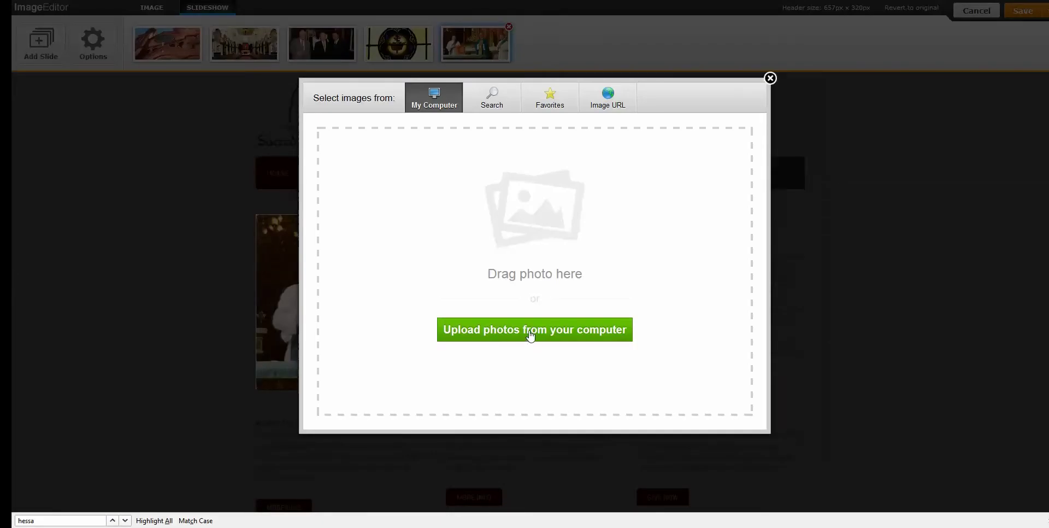
pyautogui.click(770, 79)
pyautogui.moveTo(244, 44)
pyautogui.mouseDown()
pyautogui.moveTo(164, 46)
pyautogui.moveTo(320, 47)
pyautogui.moveTo(246, 49)
pyautogui.mouseUp()
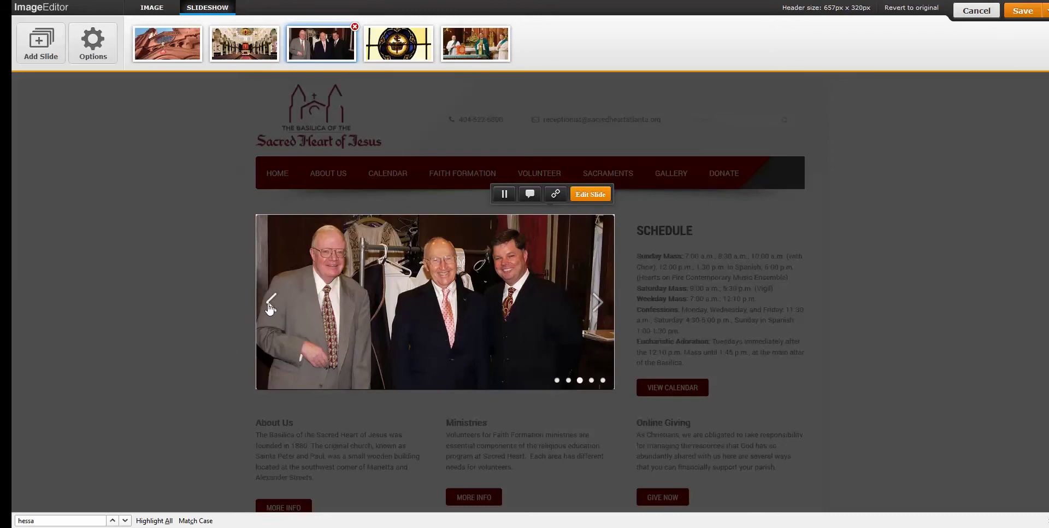
# Reposition the church exterior image within its slide frame and apply it.
pyautogui.click(271, 302)
pyautogui.click(271, 302)
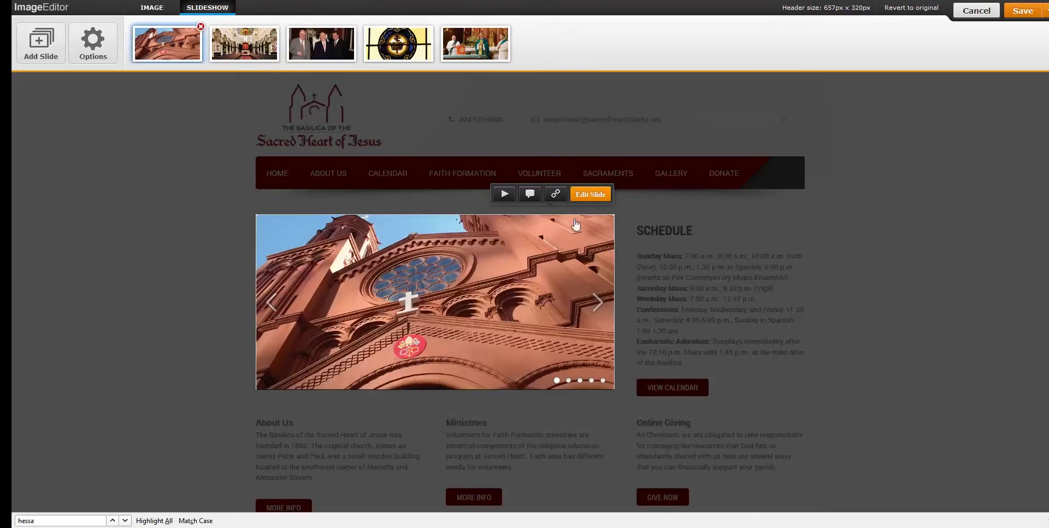
pyautogui.click(592, 195)
pyautogui.moveTo(472, 292)
pyautogui.mouseDown()
pyautogui.moveTo(445, 293)
pyautogui.moveTo(477, 291)
pyautogui.mouseUp()
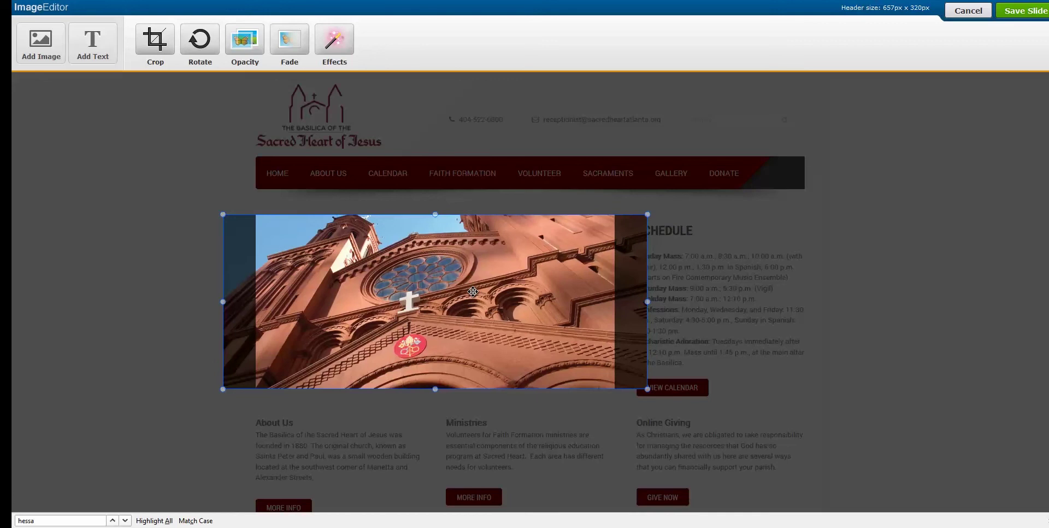
pyautogui.click(611, 200)
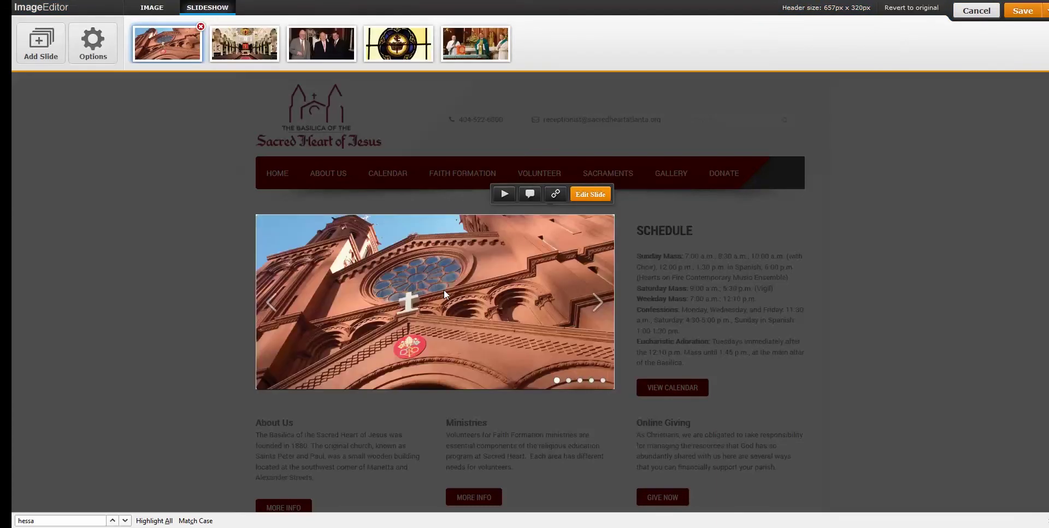
# Nudge the priests image on the fifth slide within its frame and apply it.
pyautogui.click(482, 46)
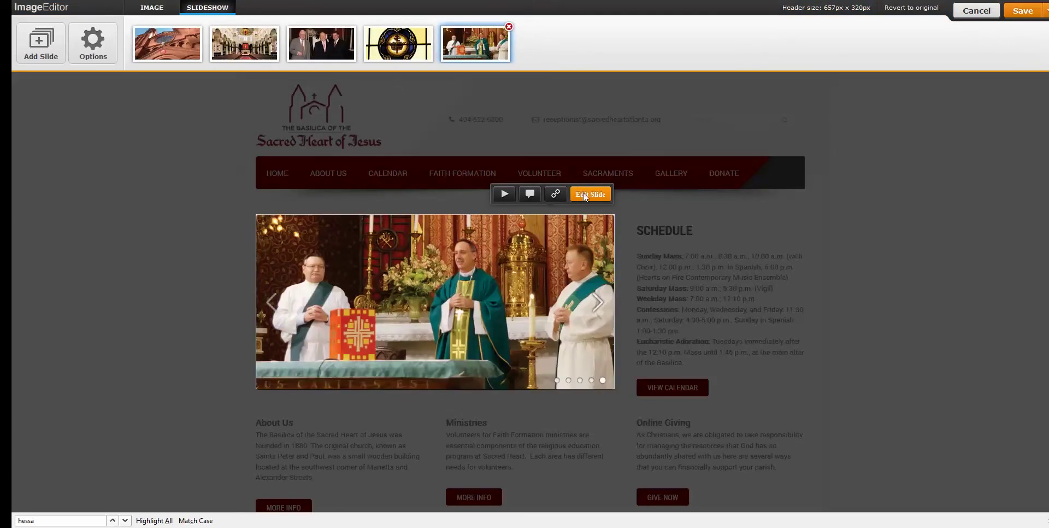
pyautogui.click(582, 192)
pyautogui.moveTo(532, 290); pyautogui.dragTo(485, 299)
pyautogui.click(612, 201)
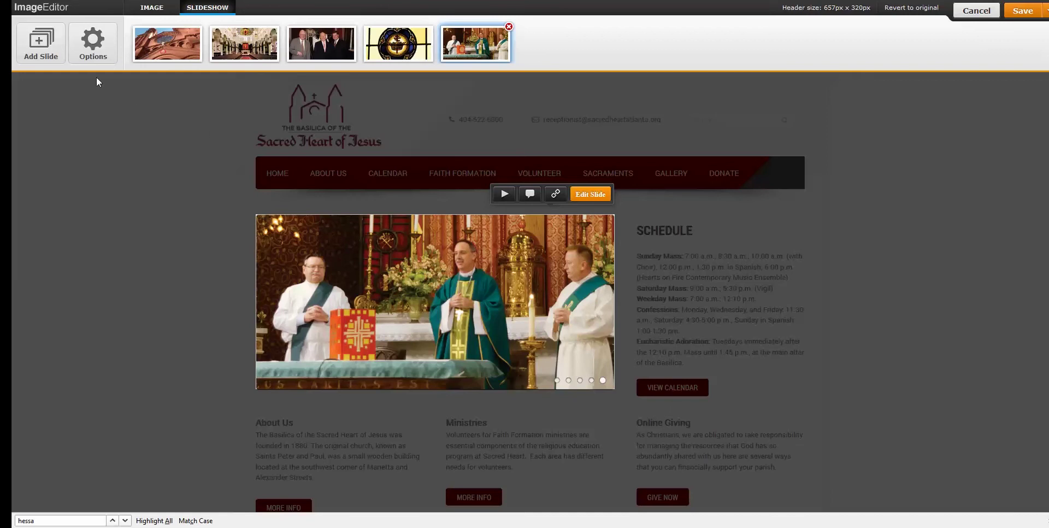
# Keep Slide transition and Arrows and dots navigation, set a 5-second delay, and save the slideshow.
pyautogui.click(80, 57)
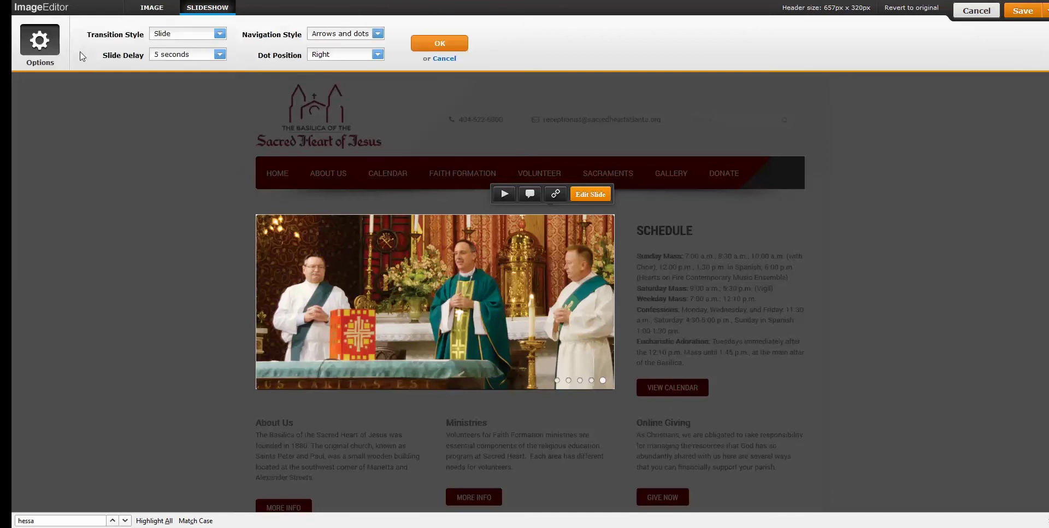
pyautogui.click(219, 35)
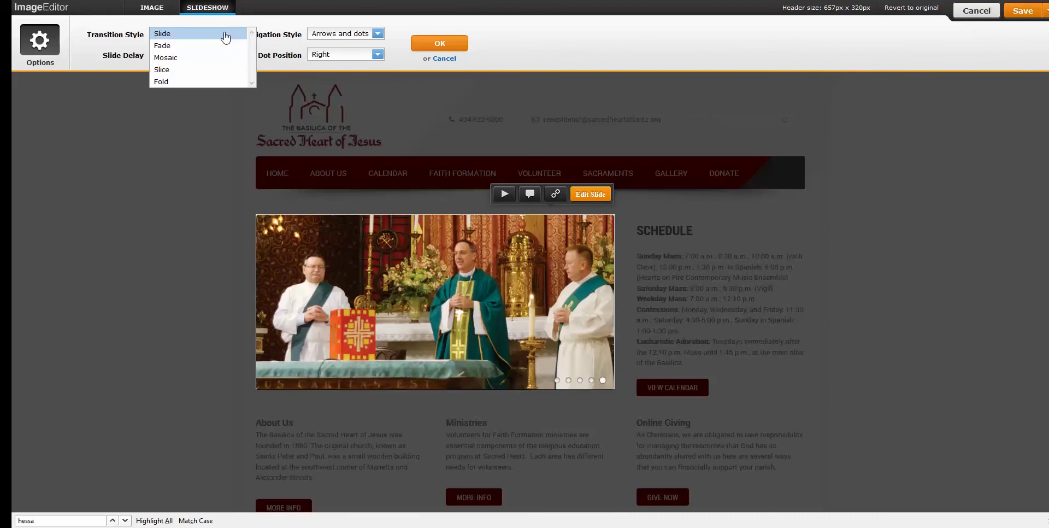
pyautogui.click(226, 35)
pyautogui.click(221, 56)
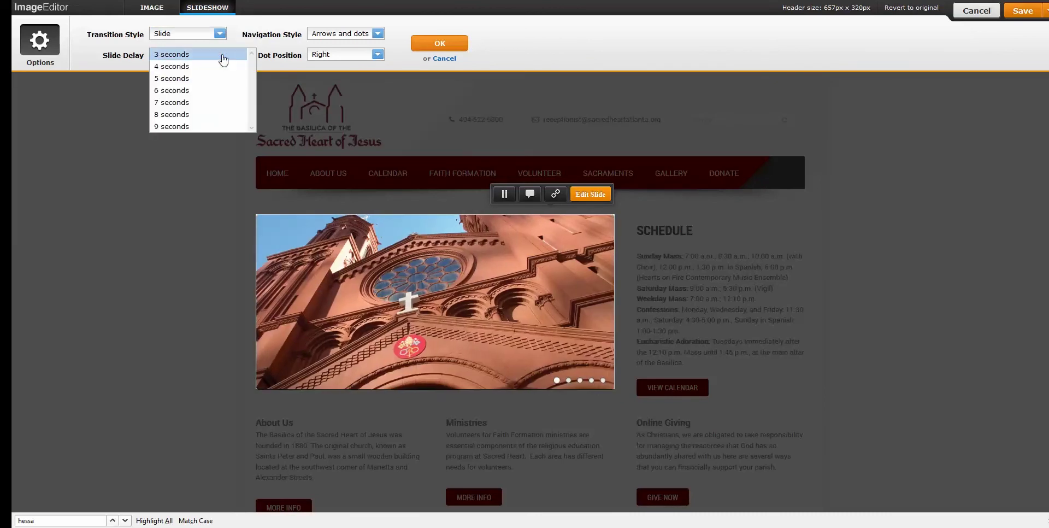
pyautogui.click(213, 78)
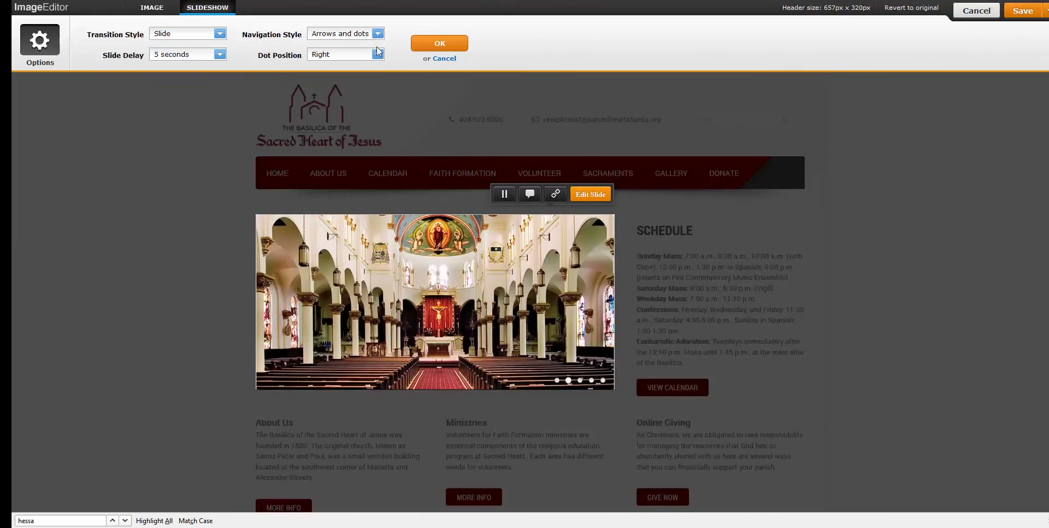
pyautogui.click(378, 35)
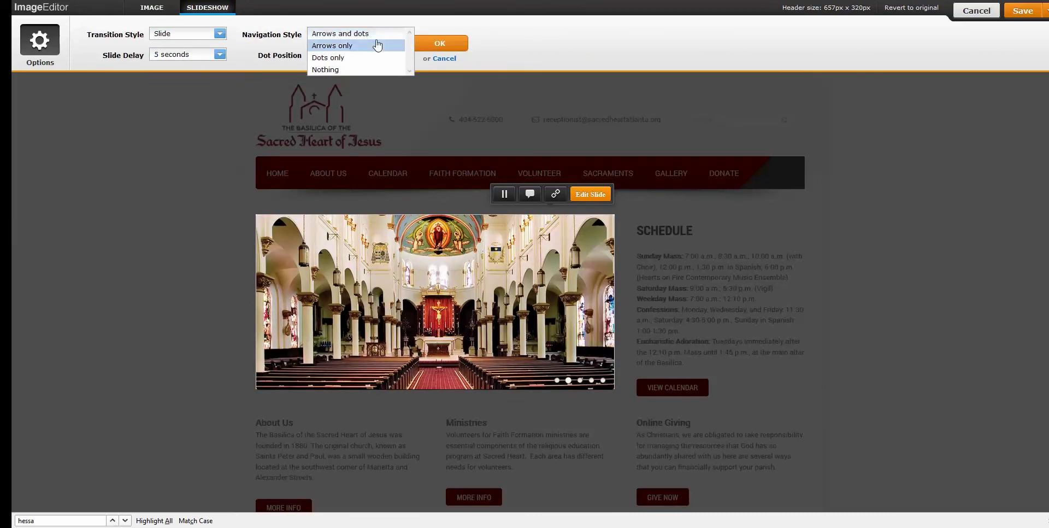
pyautogui.click(384, 34)
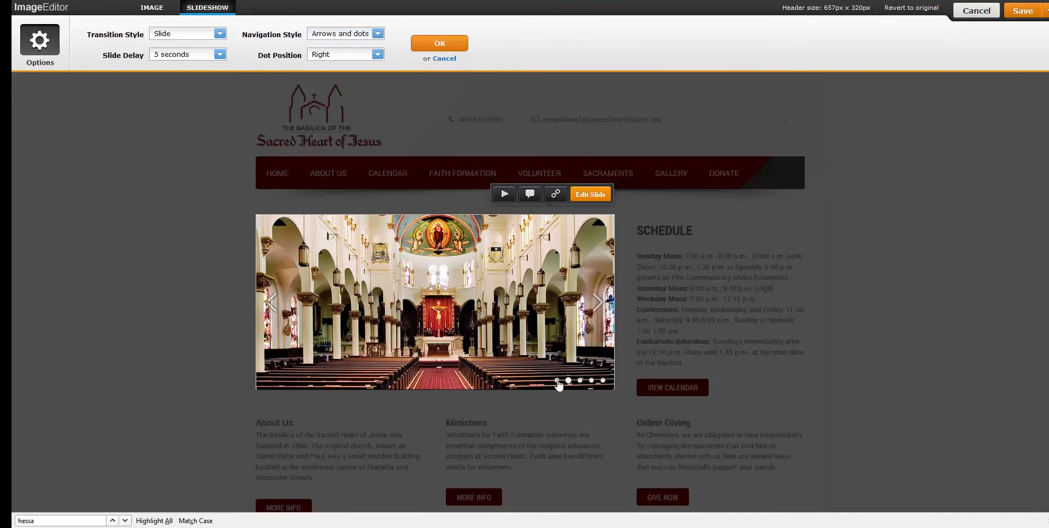
pyautogui.click(458, 44)
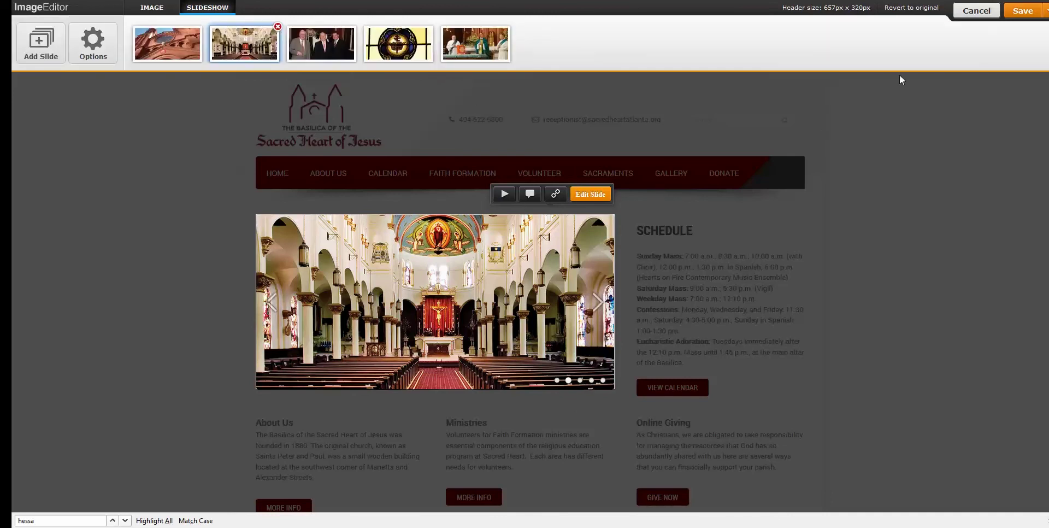
pyautogui.click(1023, 15)
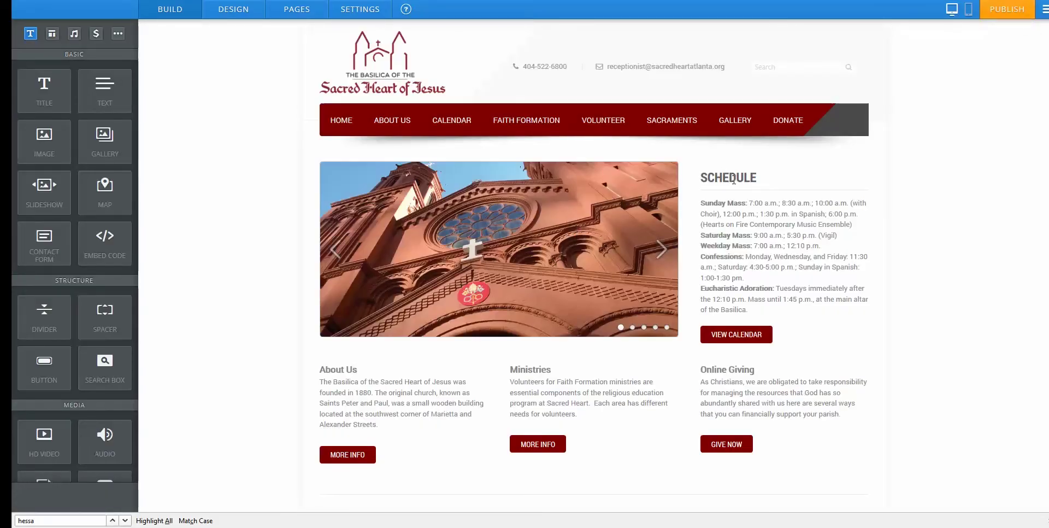
# Add a new text block beside Online Giving and adjust the Ministries and Online Giving column widths.
pyautogui.click(737, 213)
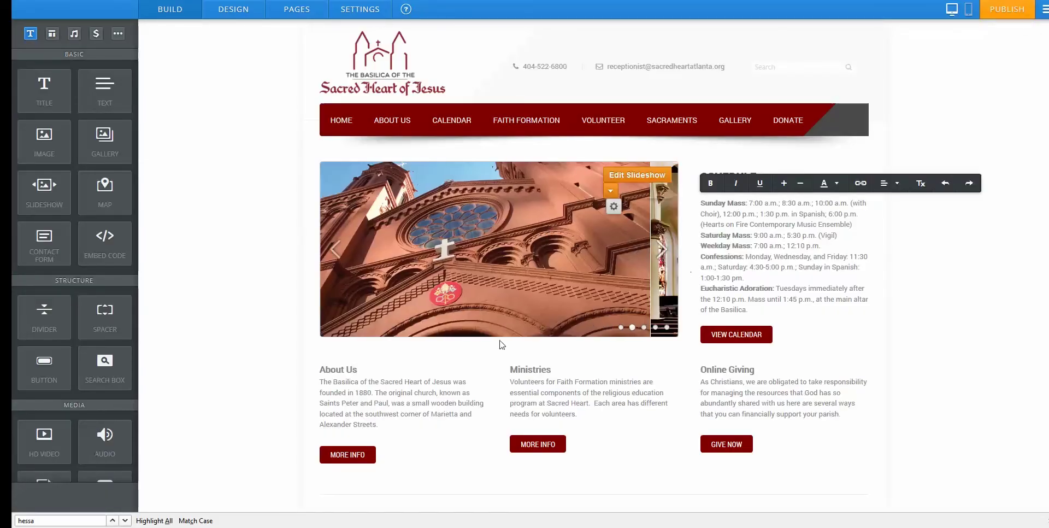
pyautogui.scroll(-1, 499, 343)
pyautogui.click(570, 372)
pyautogui.click(571, 372)
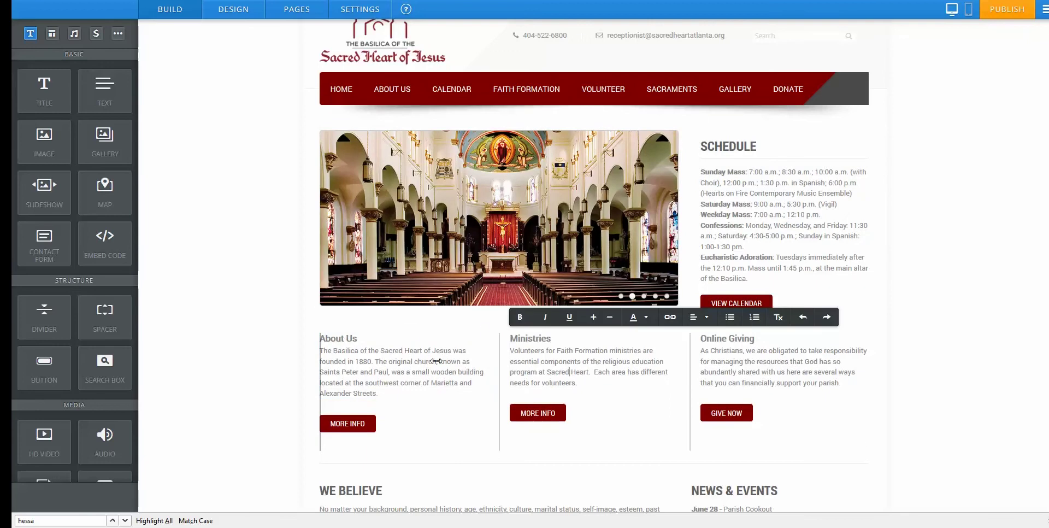
pyautogui.scroll(-1, 576, 362)
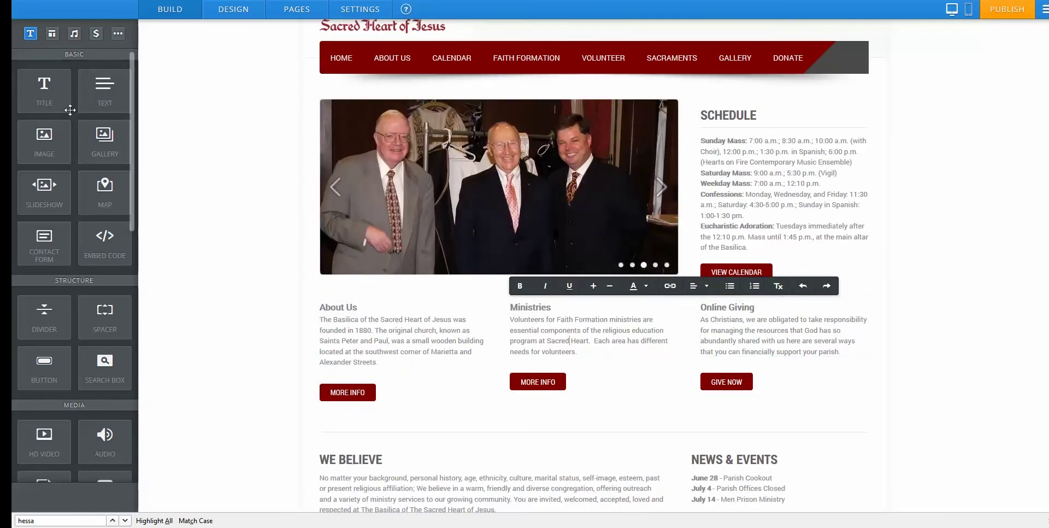
pyautogui.moveTo(89, 95); pyautogui.dragTo(854, 328)
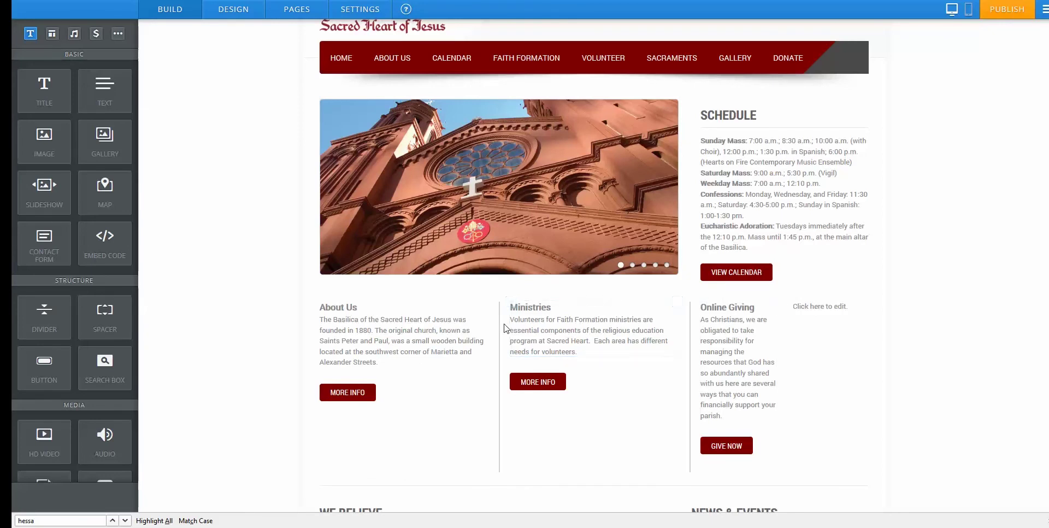
pyautogui.moveTo(497, 323); pyautogui.dragTo(456, 324)
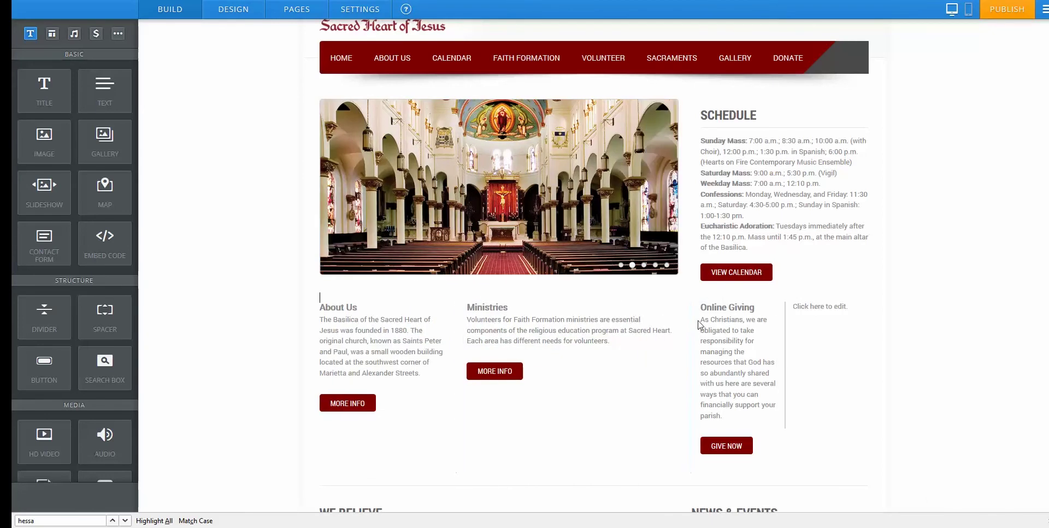
pyautogui.moveTo(691, 320); pyautogui.dragTo(637, 320)
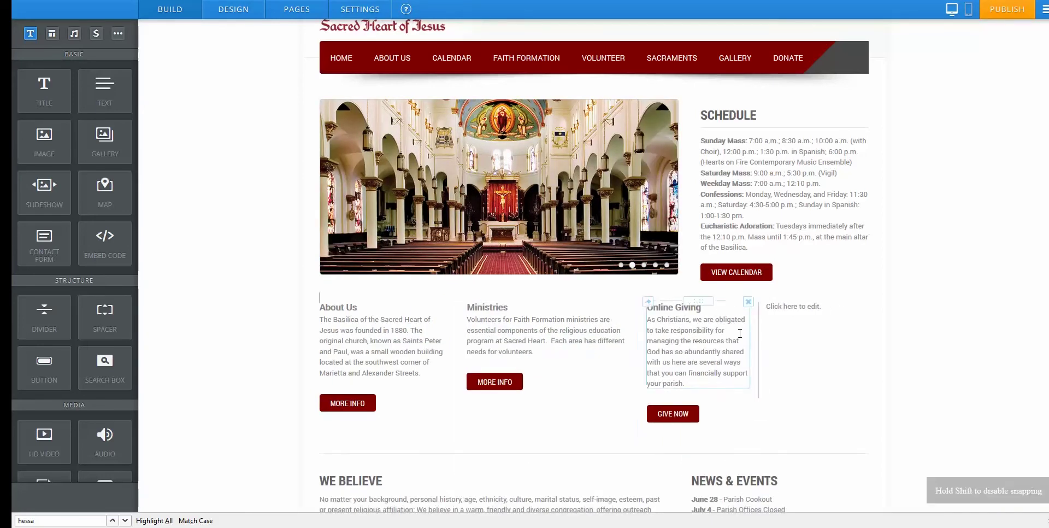
pyautogui.moveTo(757, 322); pyautogui.dragTo(737, 321)
# Type 'New' in the extra block, delete that column, then widen the Ministries and About Us columns.
pyautogui.click(781, 307)
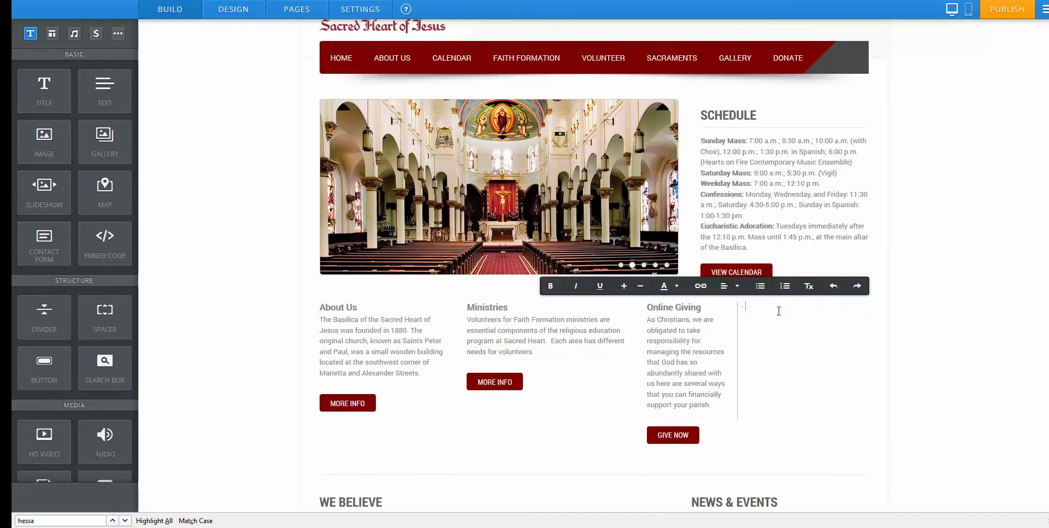
pyautogui.write('New Sectio')
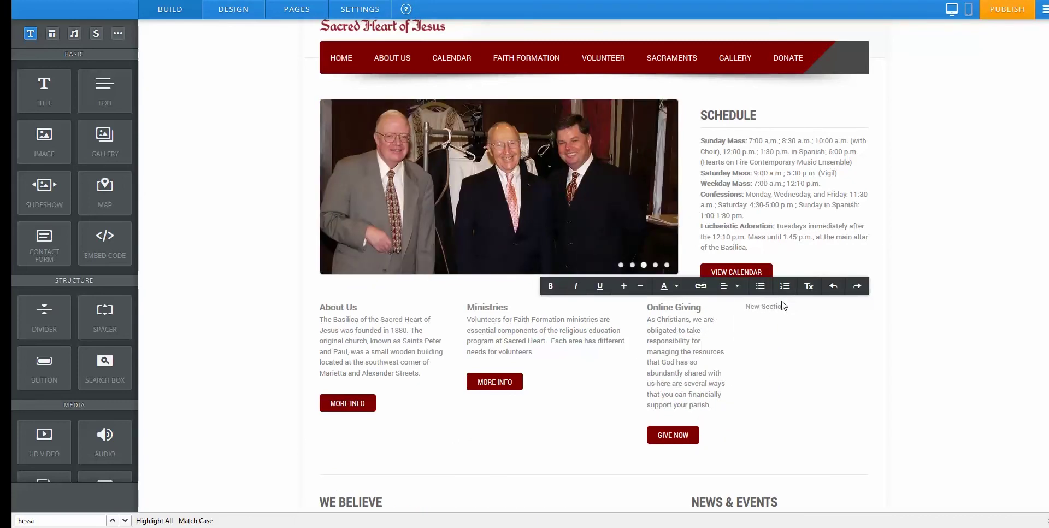
pyautogui.click(766, 364)
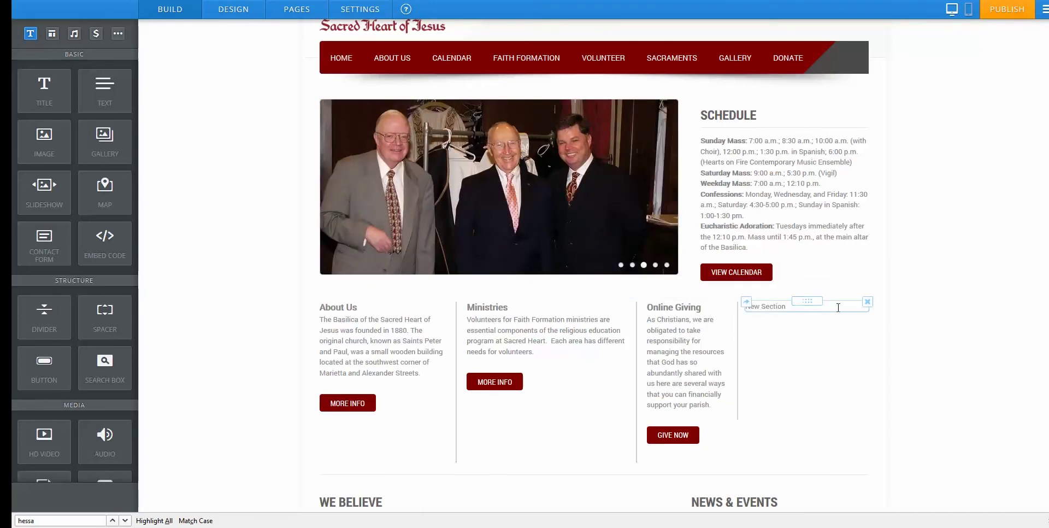
pyautogui.click(866, 304)
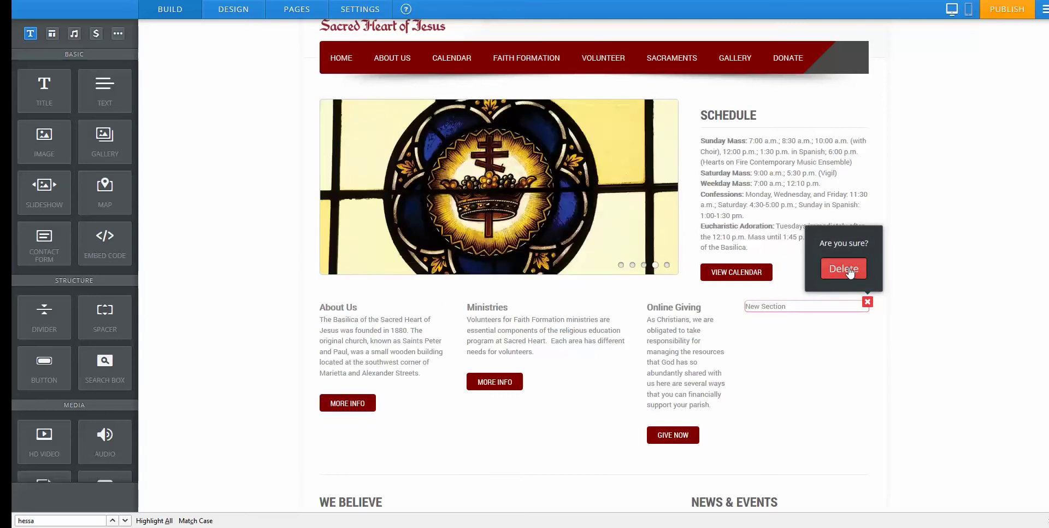
pyautogui.click(849, 269)
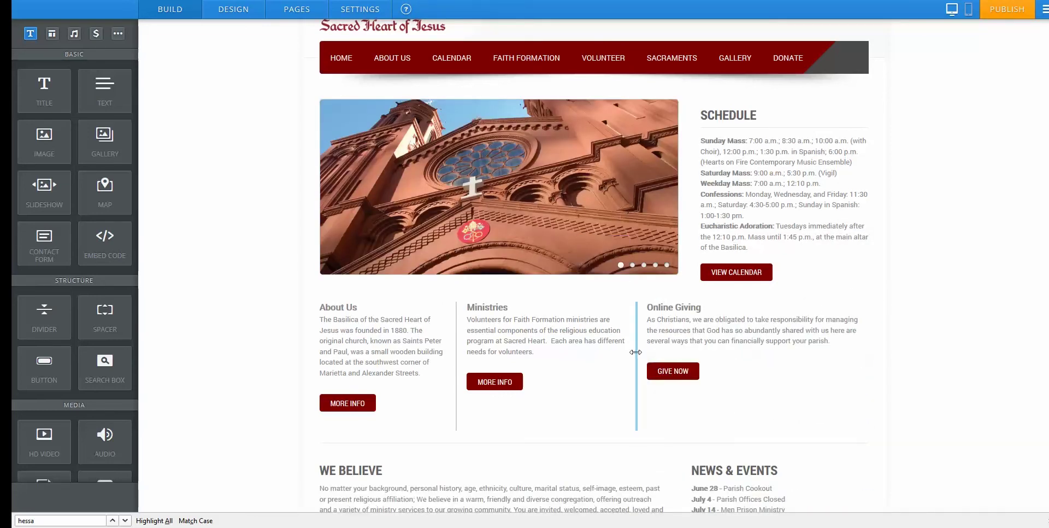
pyautogui.moveTo(637, 346); pyautogui.dragTo(690, 342)
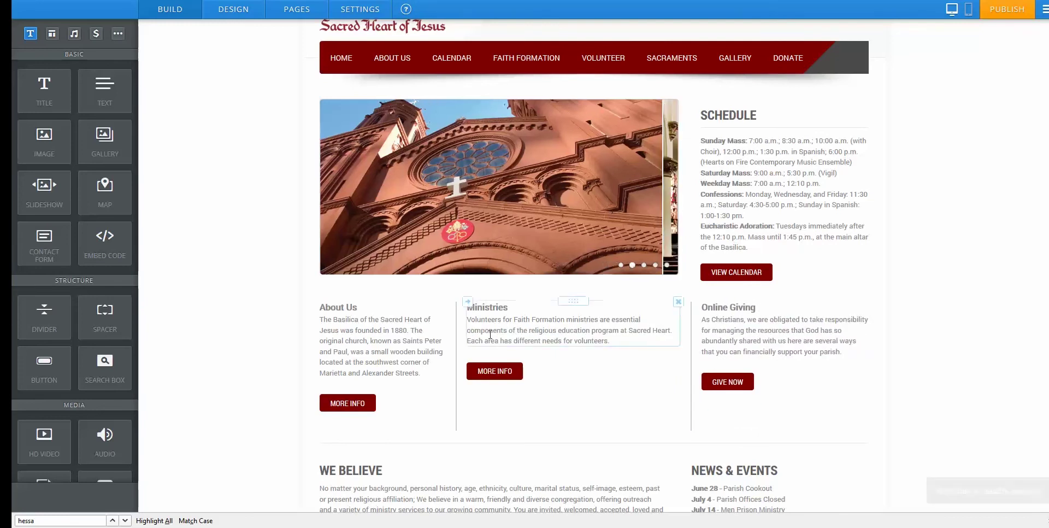
pyautogui.moveTo(456, 339); pyautogui.dragTo(490, 337)
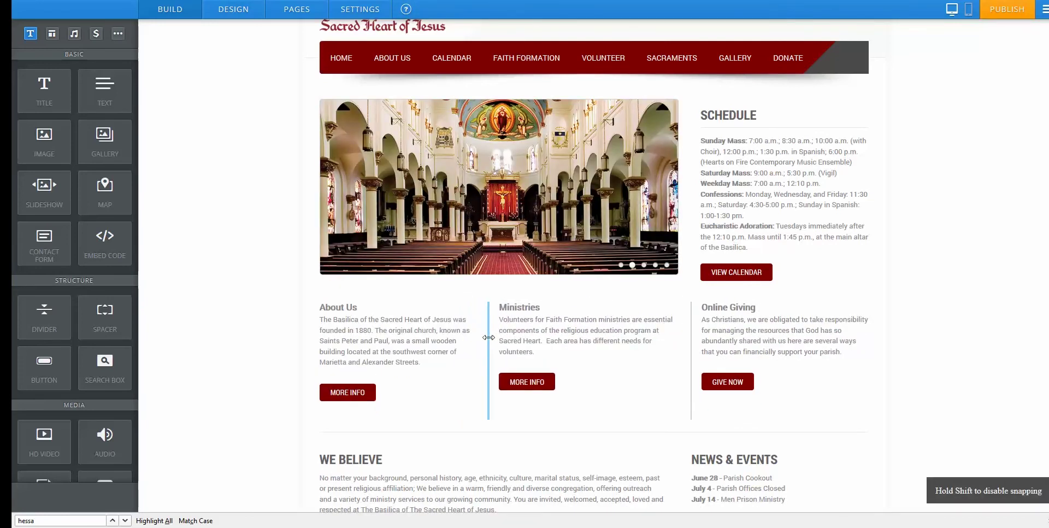
# Relabel the About Us MORE INFO button as 'CHANGE TYPE'.
pyautogui.click(346, 393)
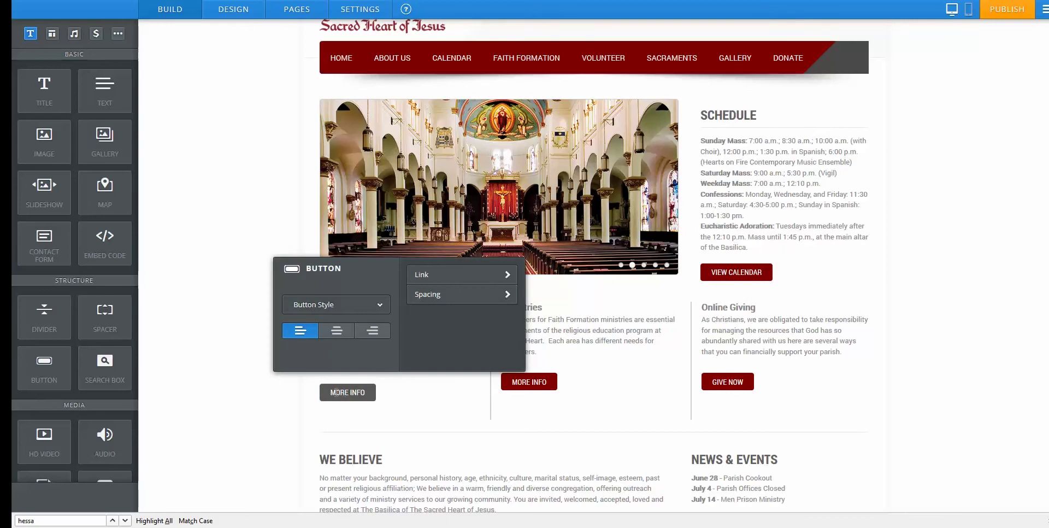
pyautogui.moveTo(346, 392); pyautogui.dragTo(371, 393)
pyautogui.write('CHA')
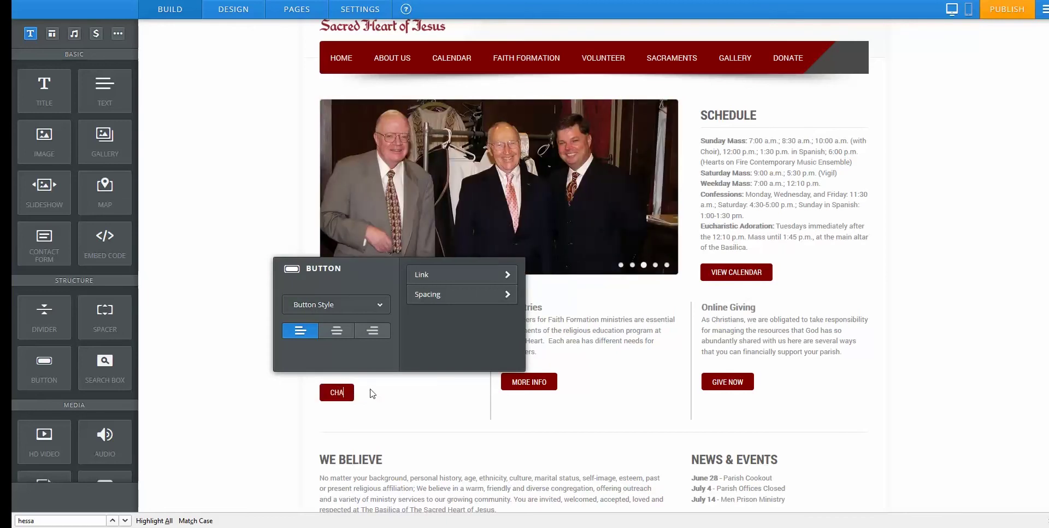
pyautogui.write('NGE TYPE')
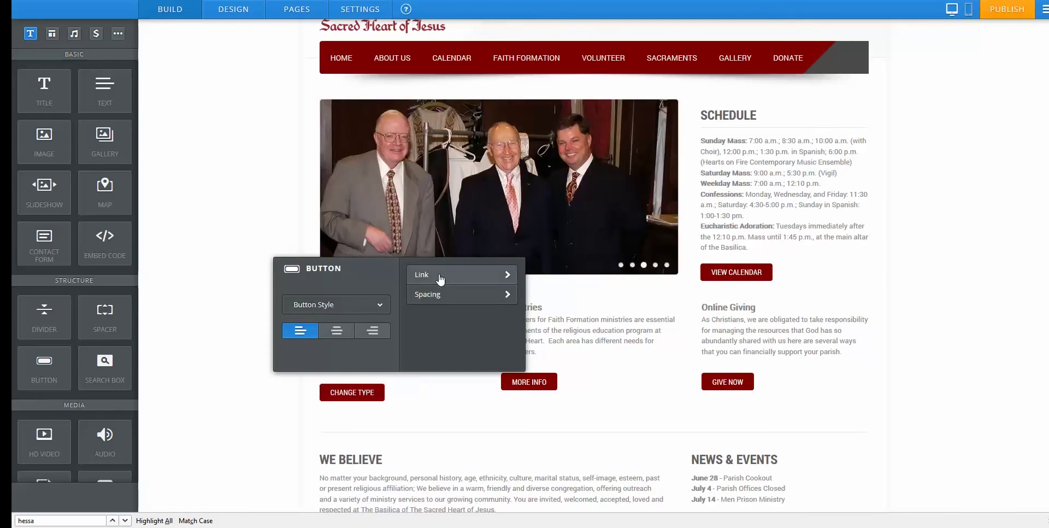
# Try the About Us page, website URL, file and email link targets, then remove the button's link.
pyautogui.click(440, 277)
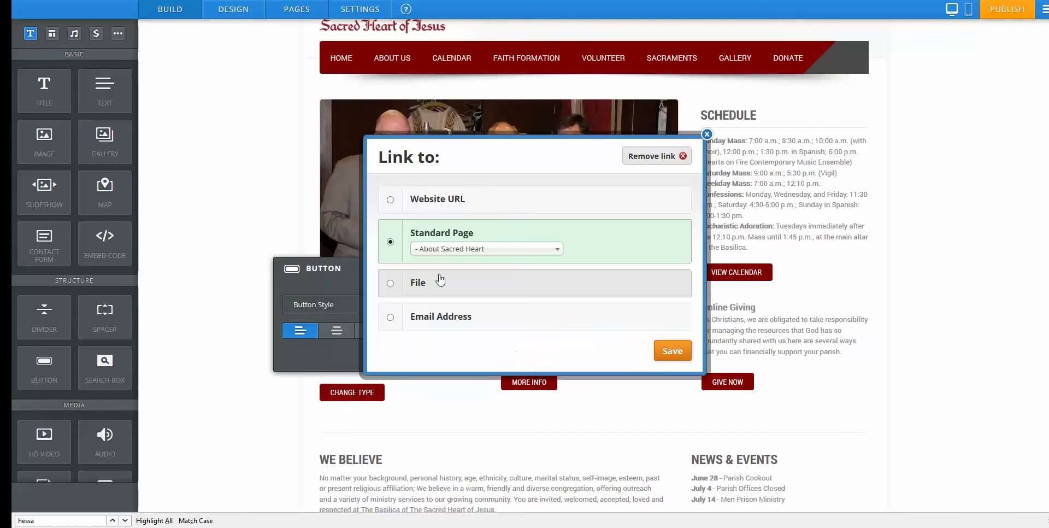
pyautogui.click(456, 248)
pyautogui.scroll(-2, 480, 328)
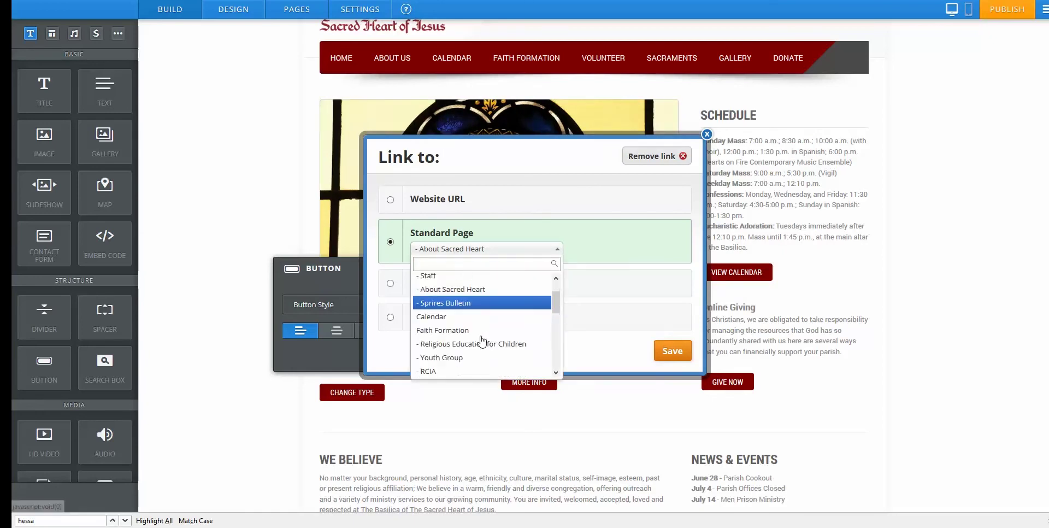
pyautogui.scroll(2, 480, 317)
pyautogui.click(478, 280)
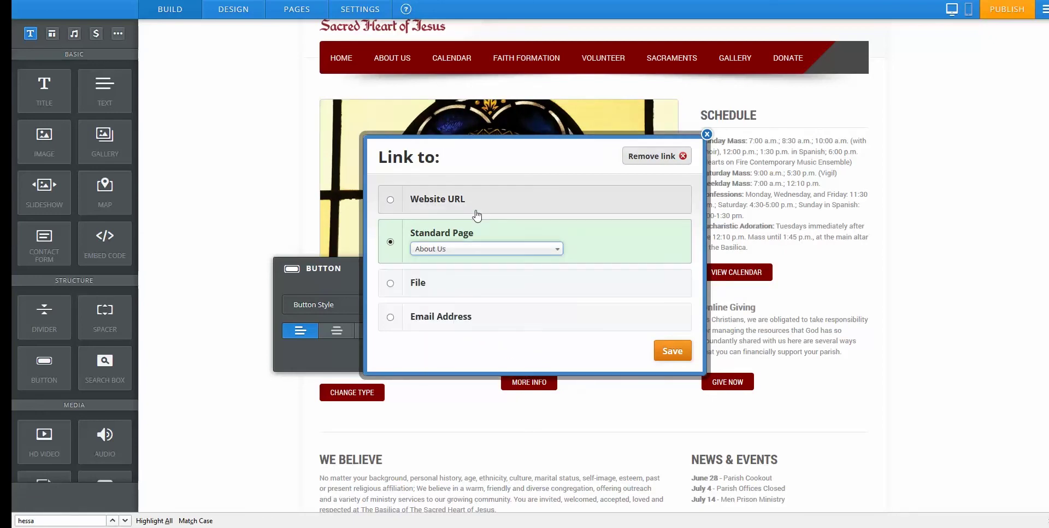
pyautogui.click(476, 206)
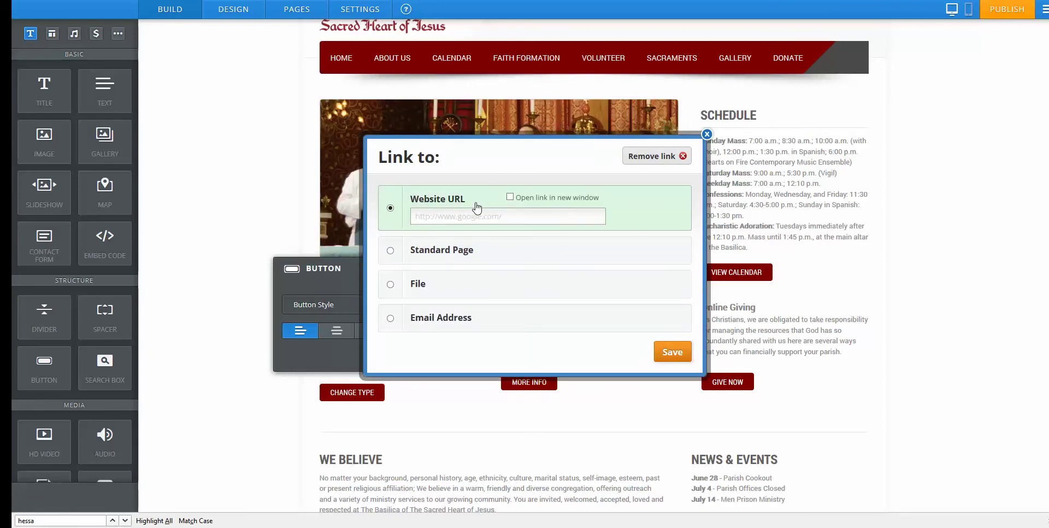
pyautogui.click(475, 288)
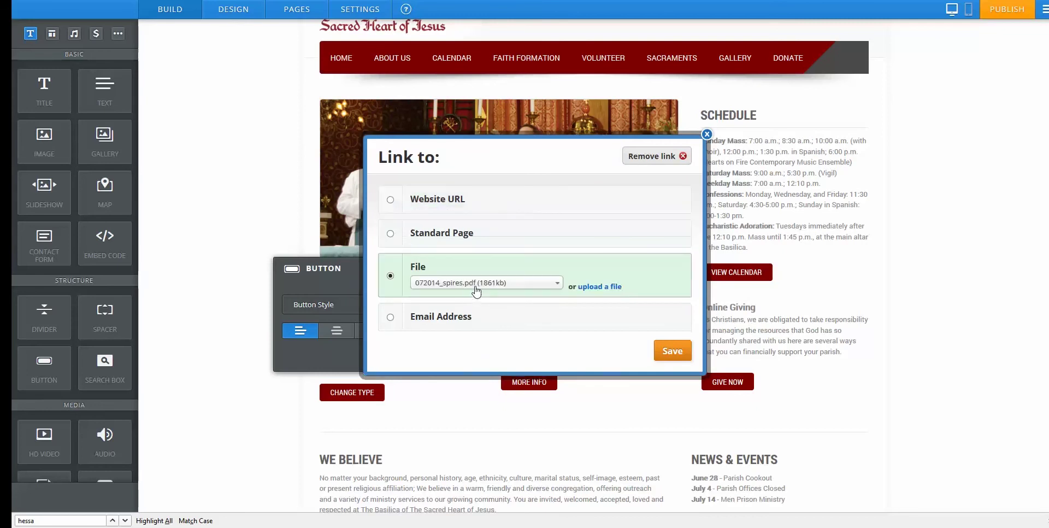
pyautogui.click(516, 321)
pyautogui.click(687, 162)
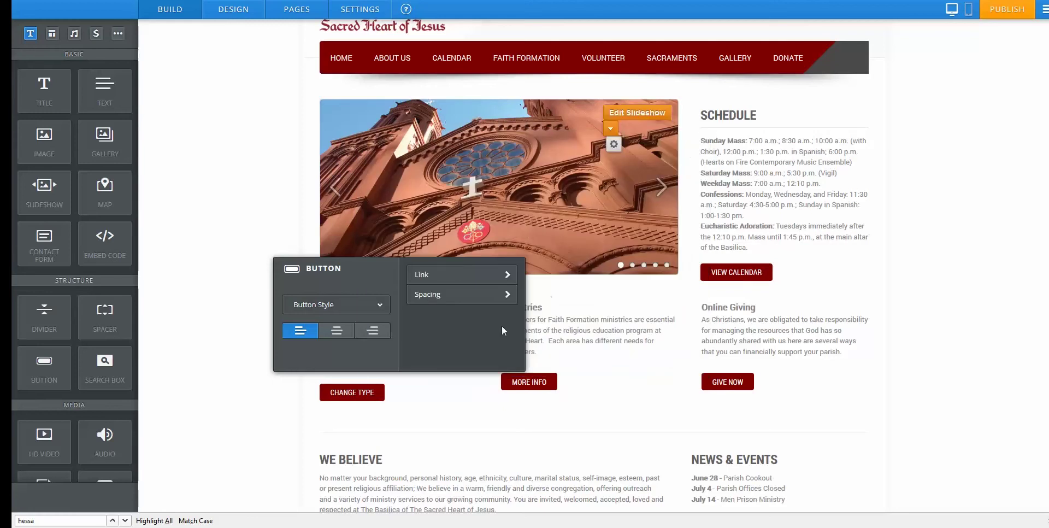
pyautogui.click(244, 391)
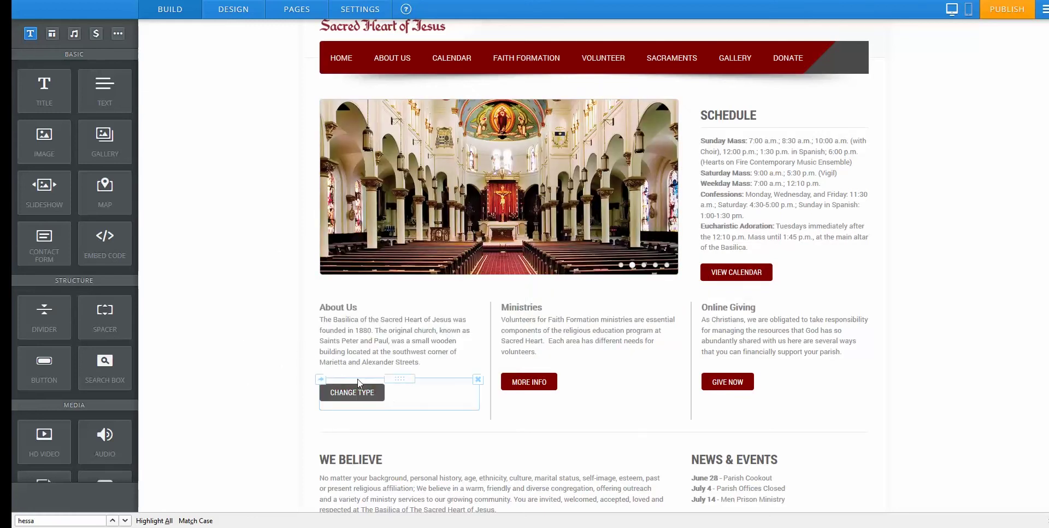
# Try enlarging the WE BELIEVE title font, restore its size, and trim letters from its end.
pyautogui.scroll(-1, 447, 392)
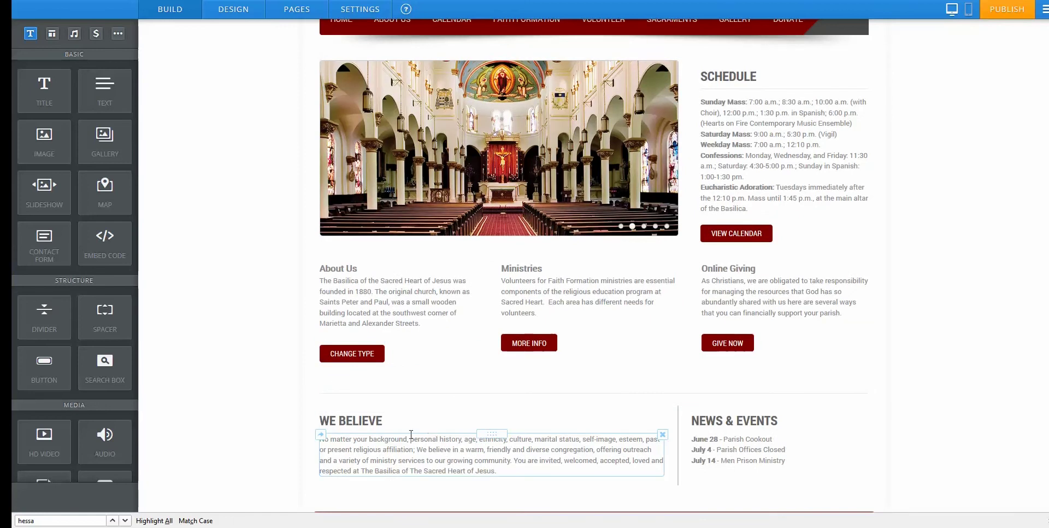
pyautogui.click(392, 418)
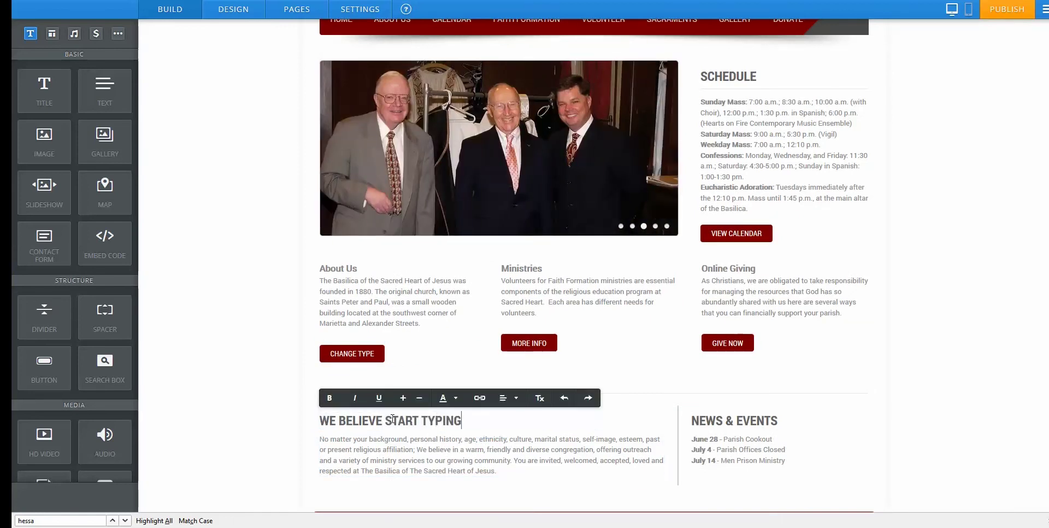
pyautogui.moveTo(457, 422); pyautogui.dragTo(327, 418)
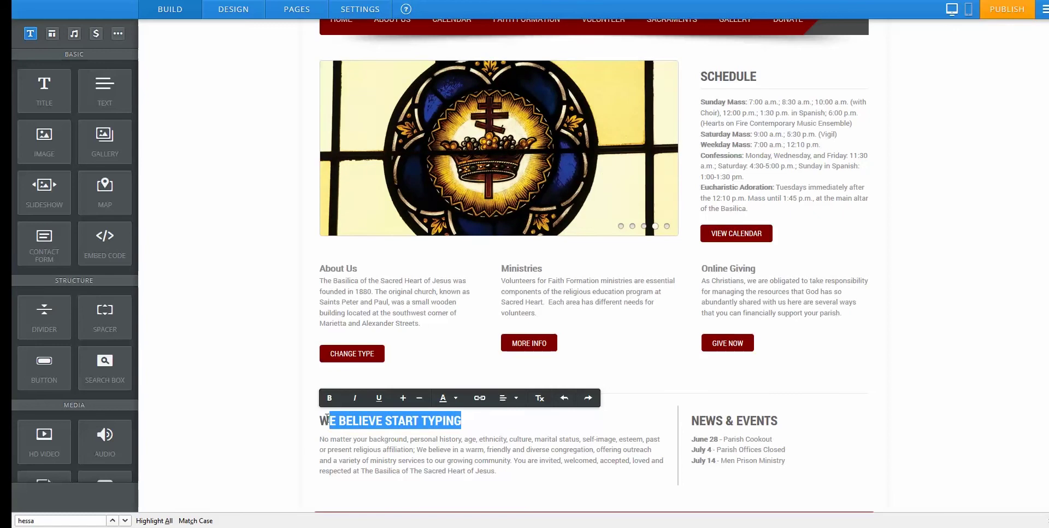
pyautogui.click(402, 398)
pyautogui.click(403, 398)
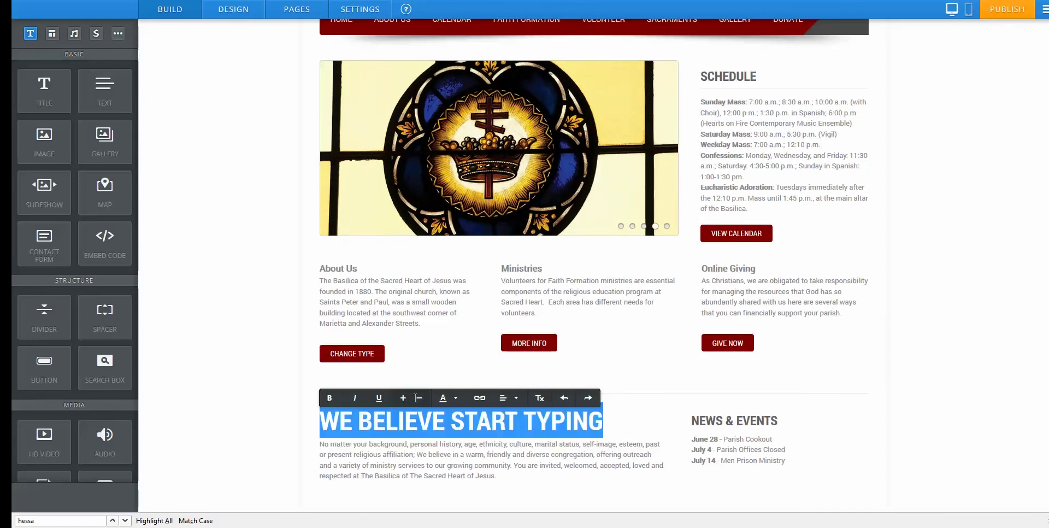
pyautogui.click(420, 397)
pyautogui.click(419, 398)
pyautogui.click(473, 422)
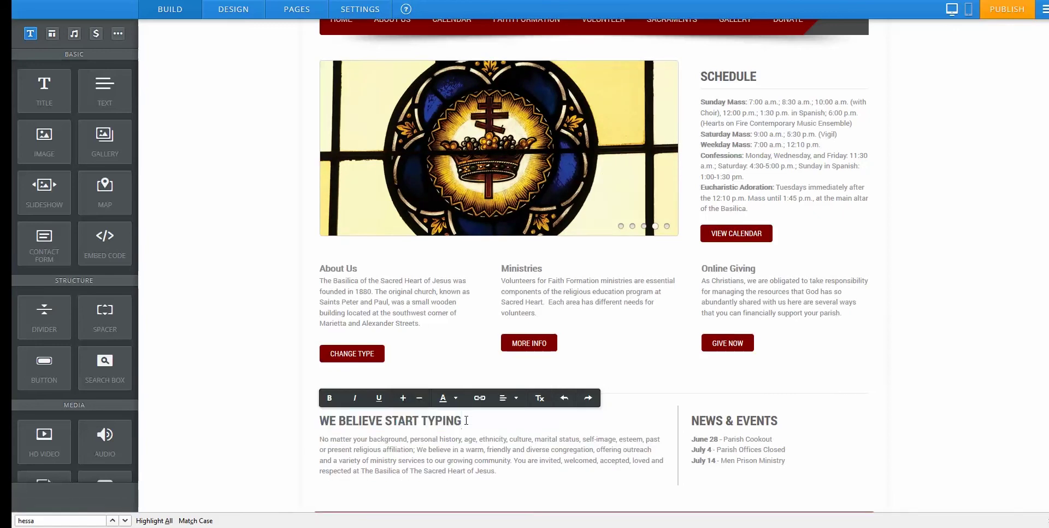
pyautogui.press('BackSpace')
pyautogui.press('BackSpace')
pyautogui.press('BackSpace')
pyautogui.press('BackSpace')
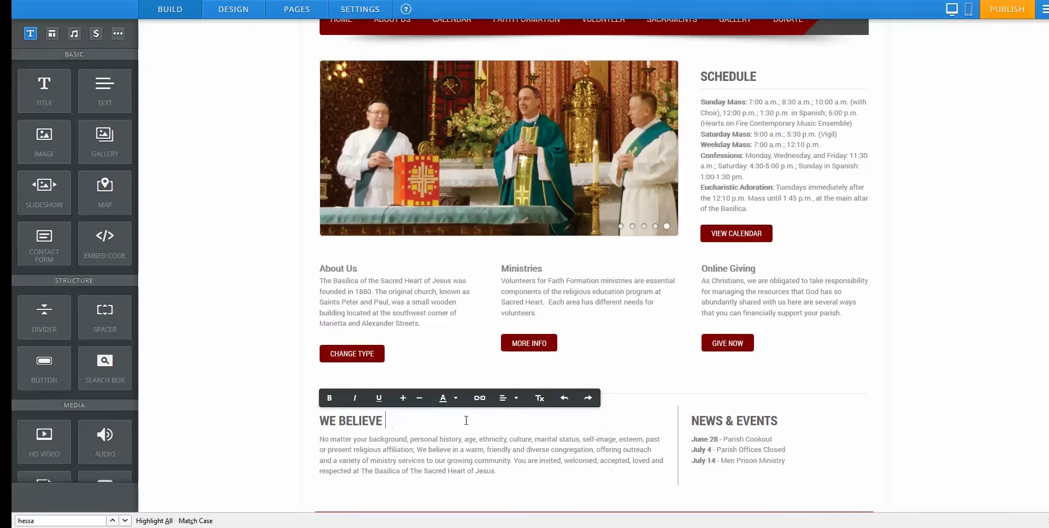
# Select 'The Sacred Heart of Jesus', close its link options, and widen the We Believe column.
pyautogui.moveTo(410, 471); pyautogui.dragTo(484, 471)
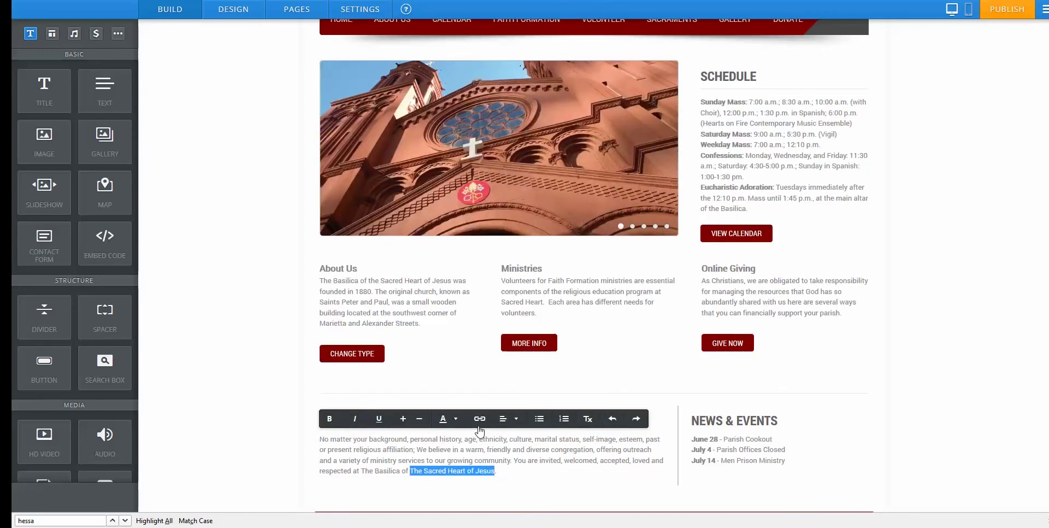
pyautogui.click(479, 419)
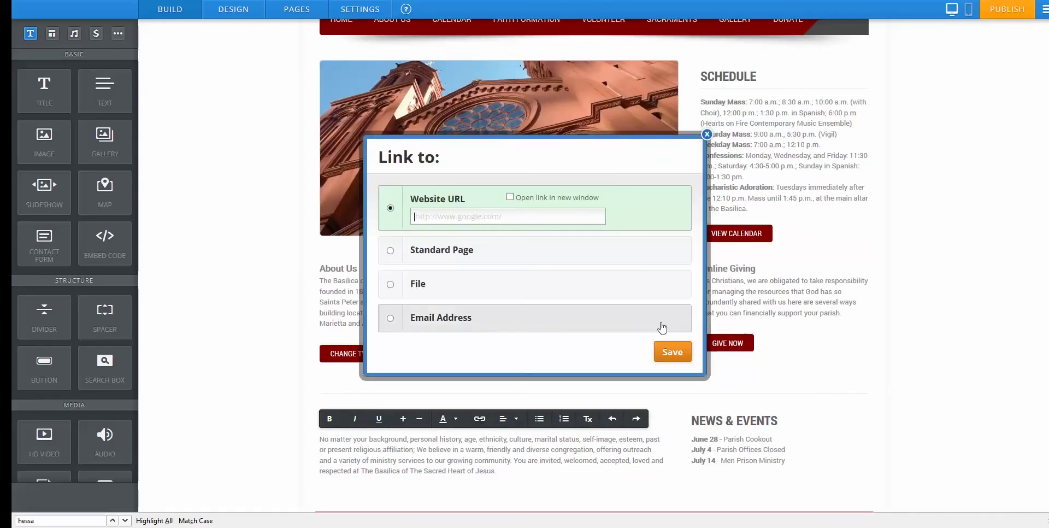
pyautogui.click(706, 134)
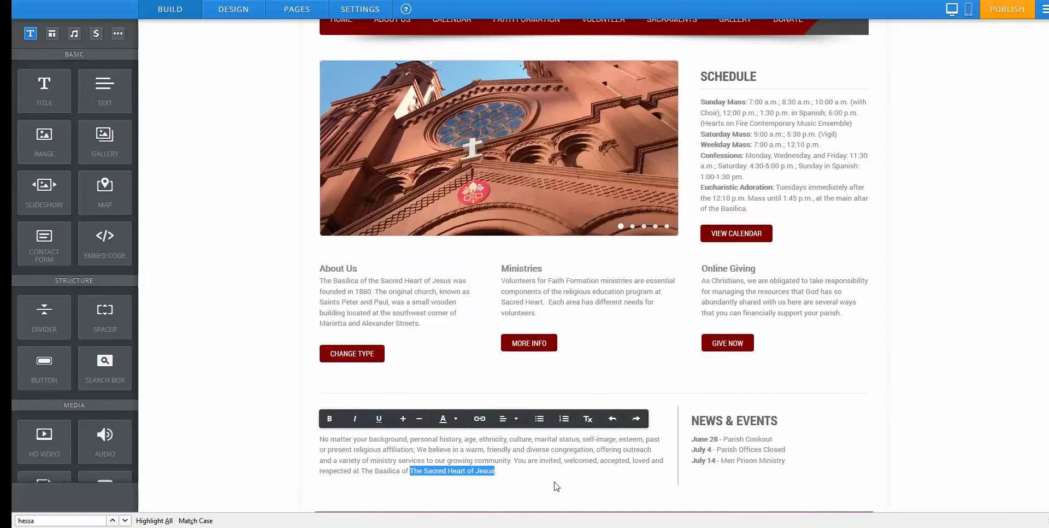
pyautogui.moveTo(678, 429)
pyautogui.mouseDown()
pyautogui.moveTo(440, 431)
pyautogui.moveTo(694, 438)
pyautogui.mouseUp()
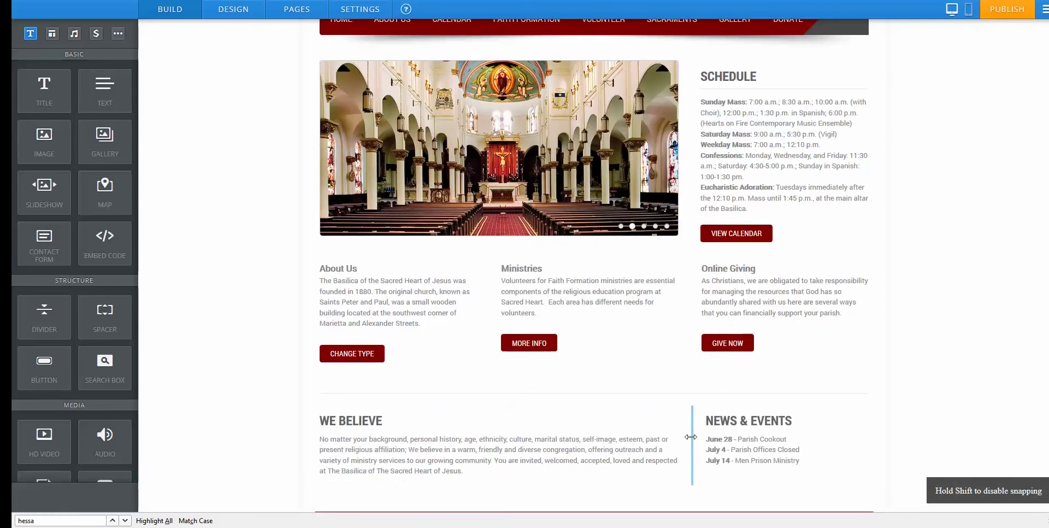
pyautogui.scroll(2, 290, 300)
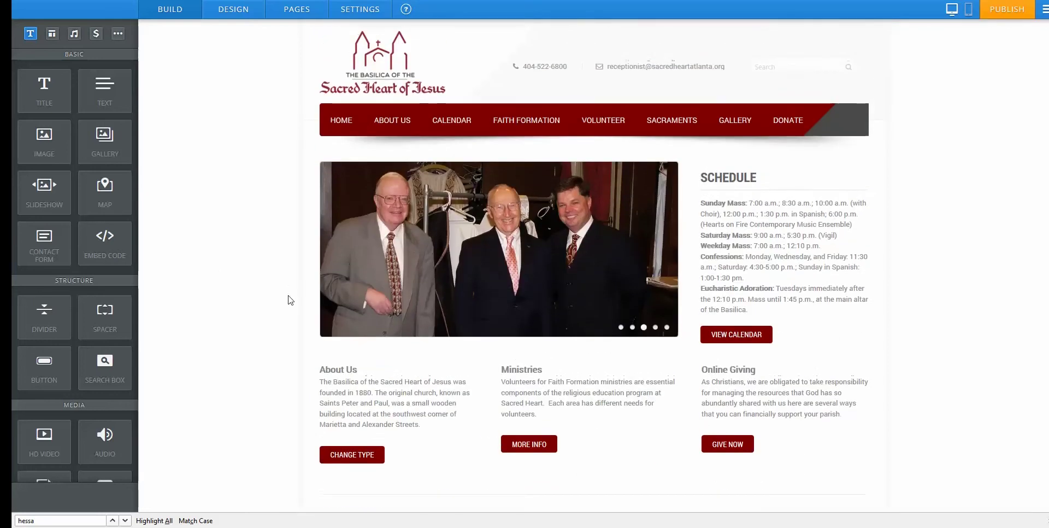
# Open the About Sacred Heart page and place an image block beside the opening paragraphs.
pyautogui.moveTo(405, 121)
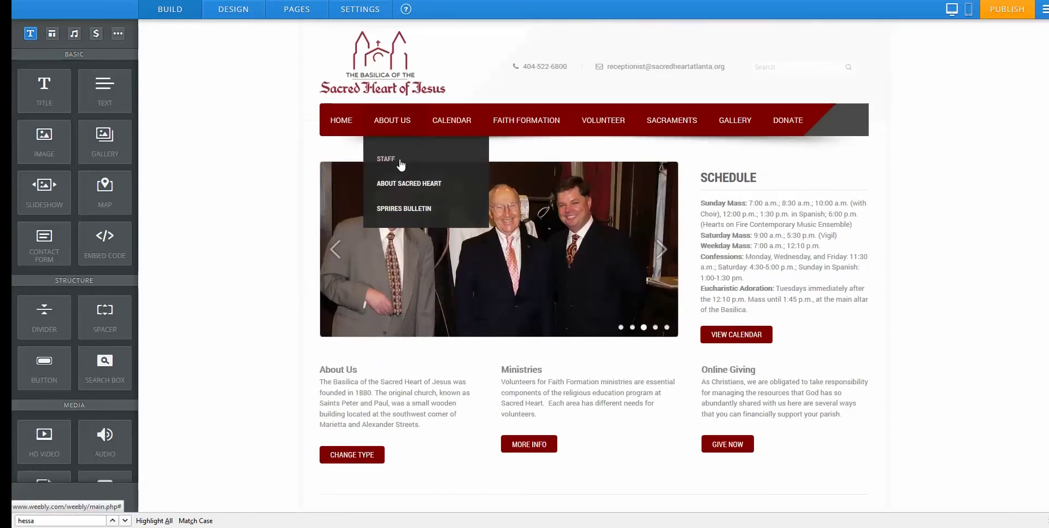
pyautogui.click(402, 182)
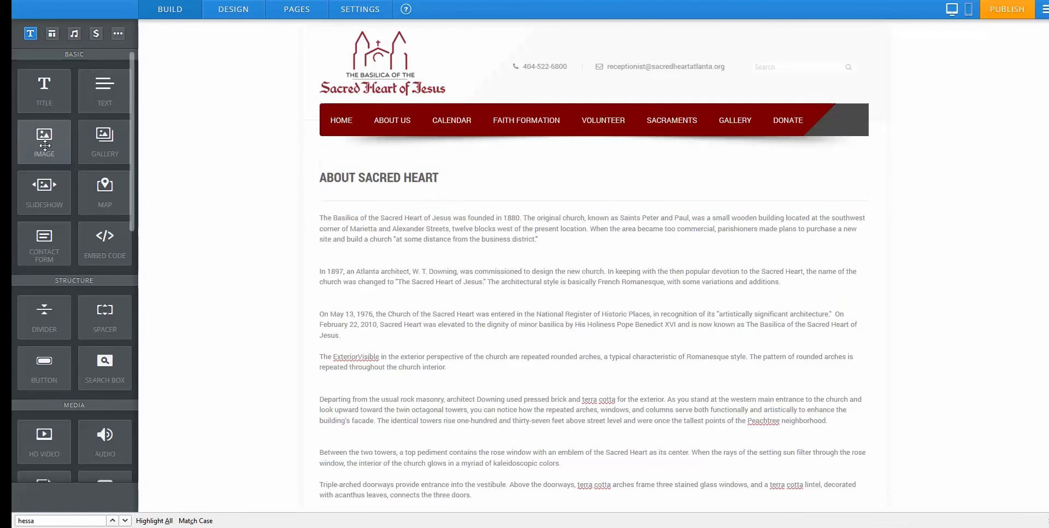
pyautogui.moveTo(43, 145); pyautogui.dragTo(363, 245)
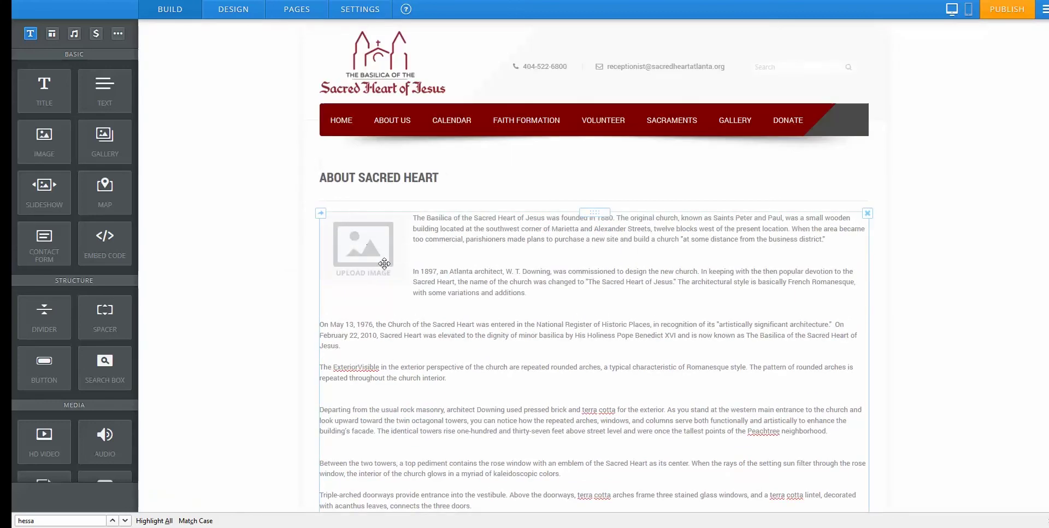
# Upload the 6.jpg photo of three clergy into the image placeholder.
pyautogui.click(373, 251)
pyautogui.click(478, 325)
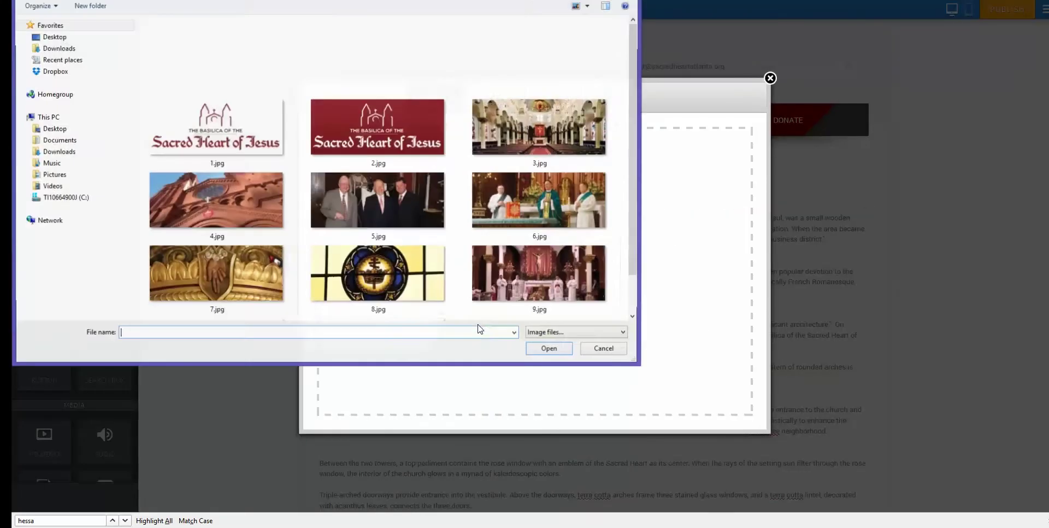
pyautogui.moveTo(631, 106); pyautogui.dragTo(634, 164)
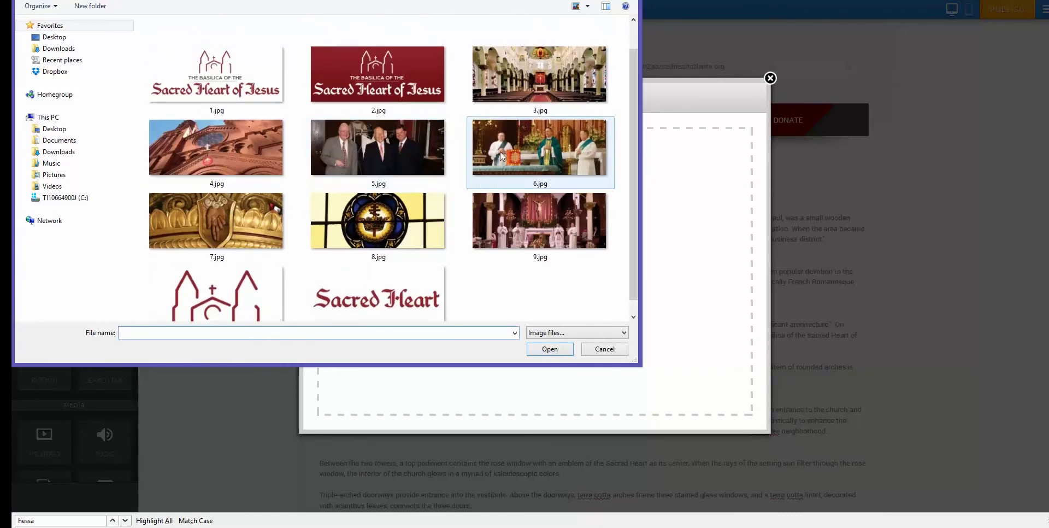
pyautogui.click(500, 152)
pyautogui.click(549, 349)
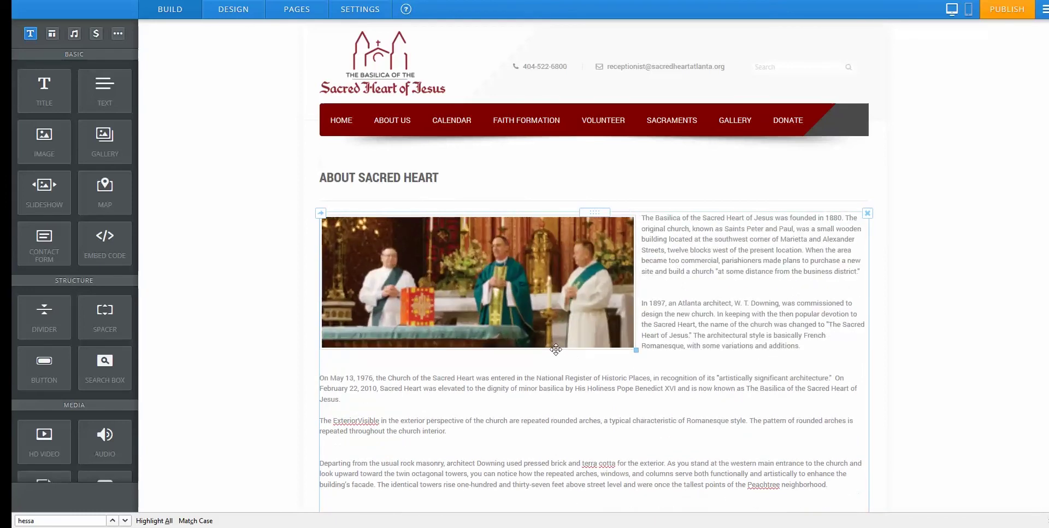
pyautogui.click(669, 392)
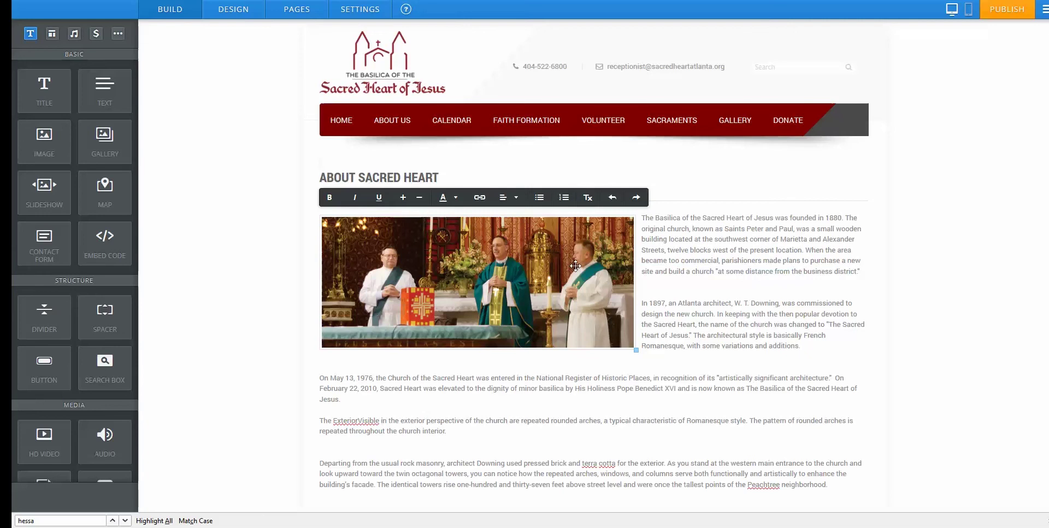
pyautogui.click(291, 265)
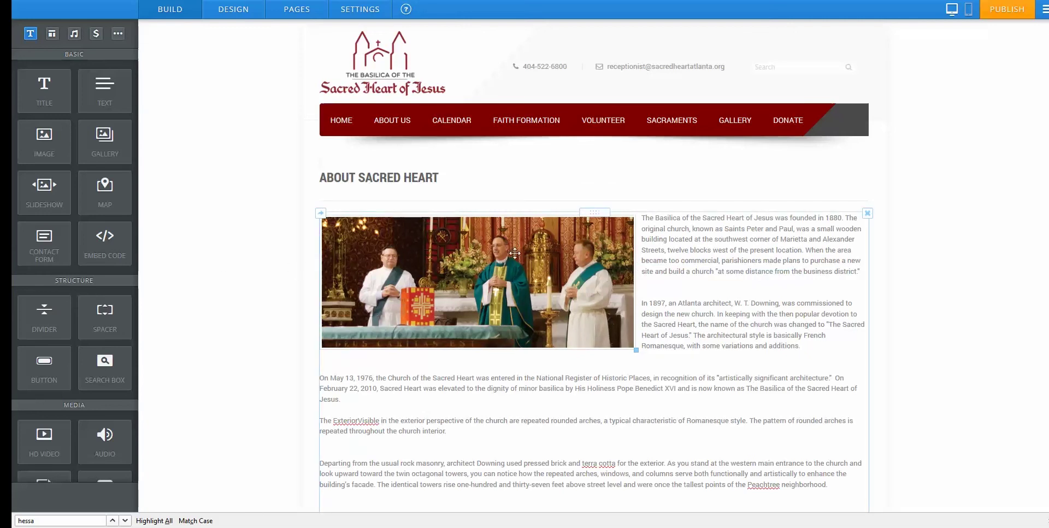
pyautogui.scroll(-3, 709, 368)
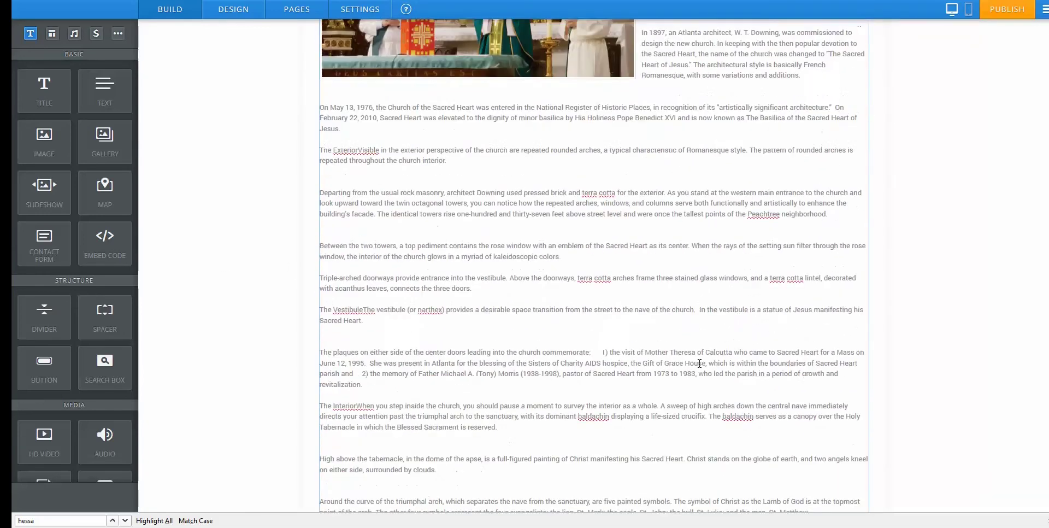
pyautogui.scroll(2, 700, 364)
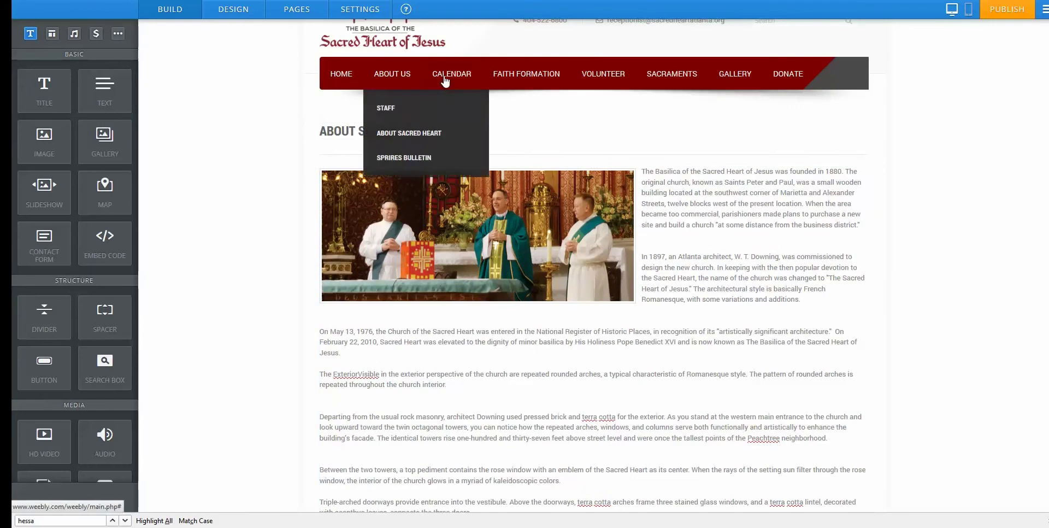
# Check that the Spires Bulletin July 27 button still links to 072714_spires.pdf, changing nothing.
pyautogui.moveTo(392, 77)
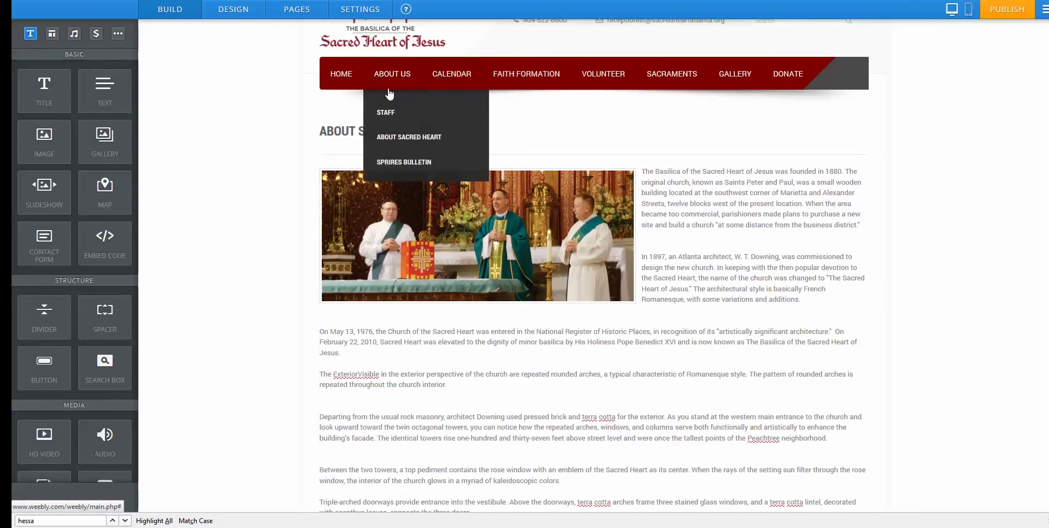
pyautogui.click(397, 162)
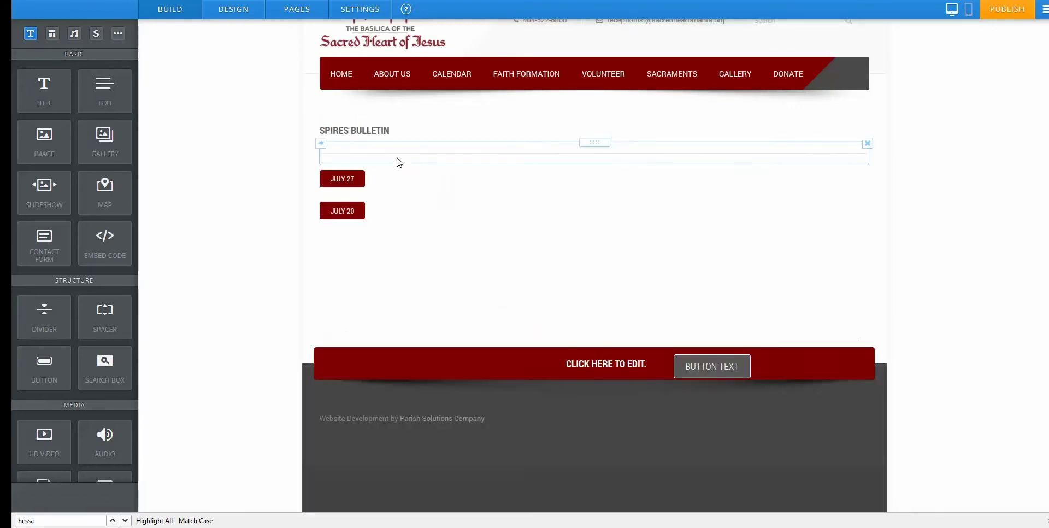
pyautogui.click(381, 187)
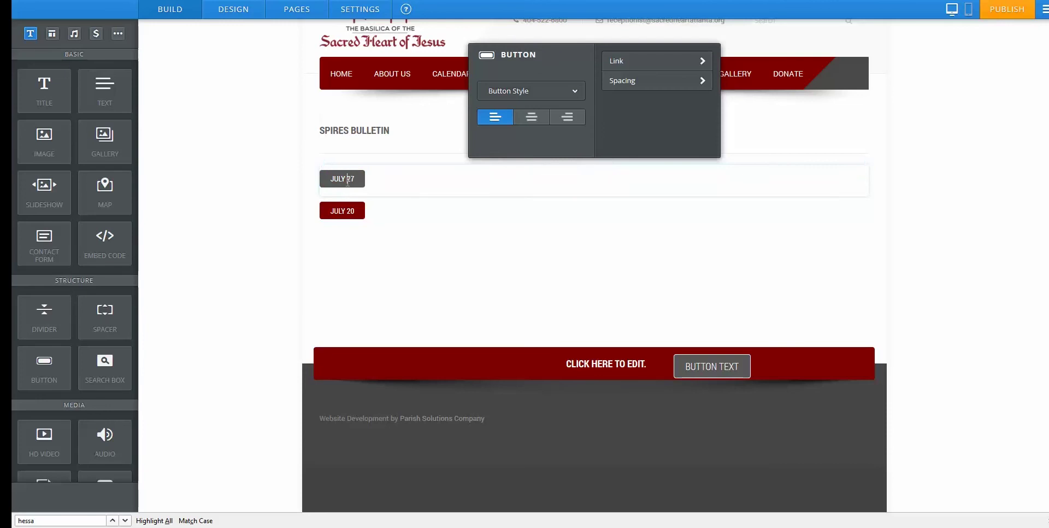
pyautogui.click(644, 62)
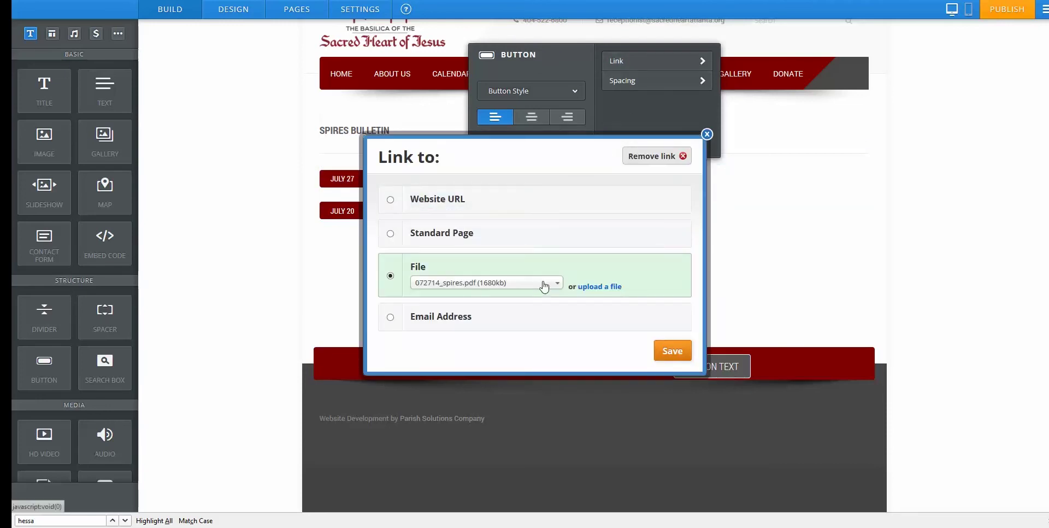
pyautogui.click(452, 284)
pyautogui.click(452, 289)
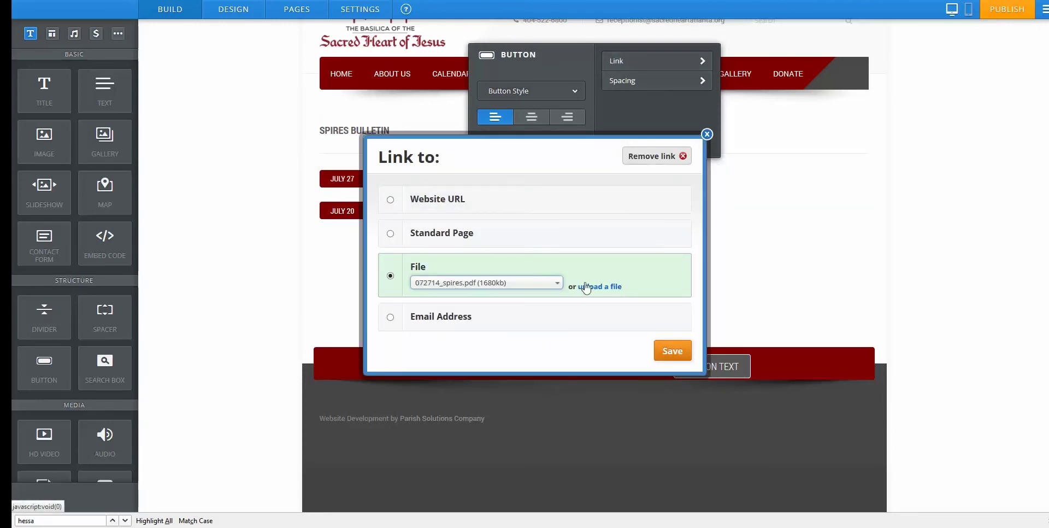
pyautogui.click(599, 288)
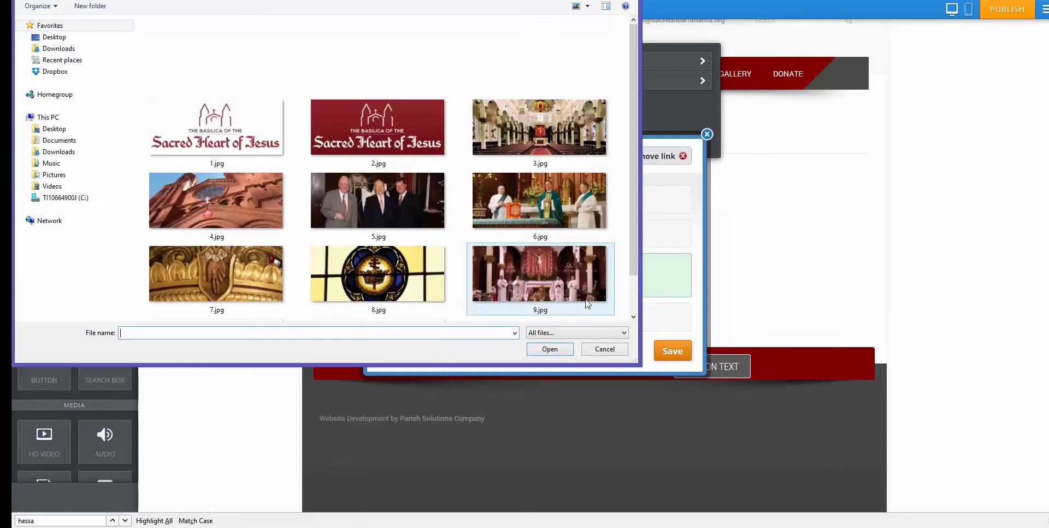
pyautogui.click(596, 352)
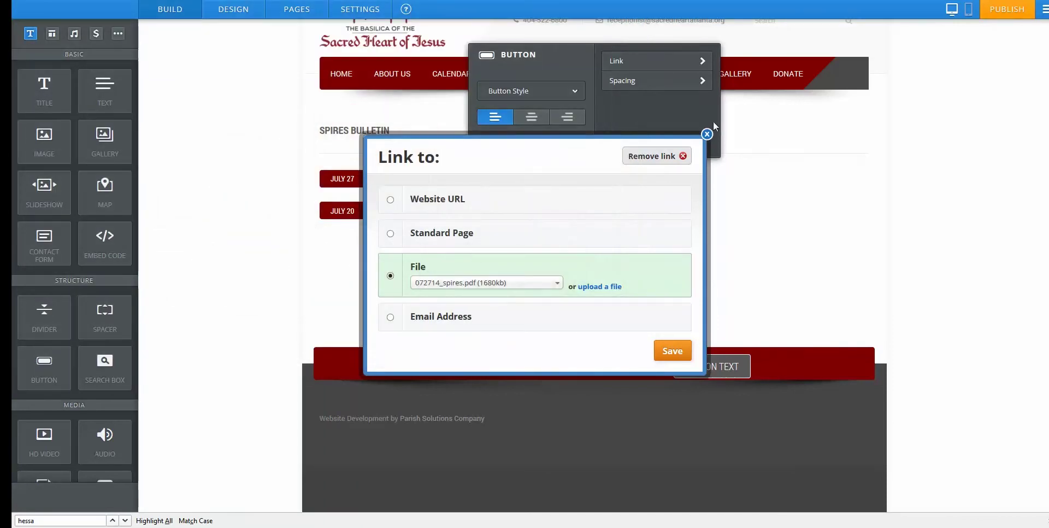
pyautogui.click(707, 134)
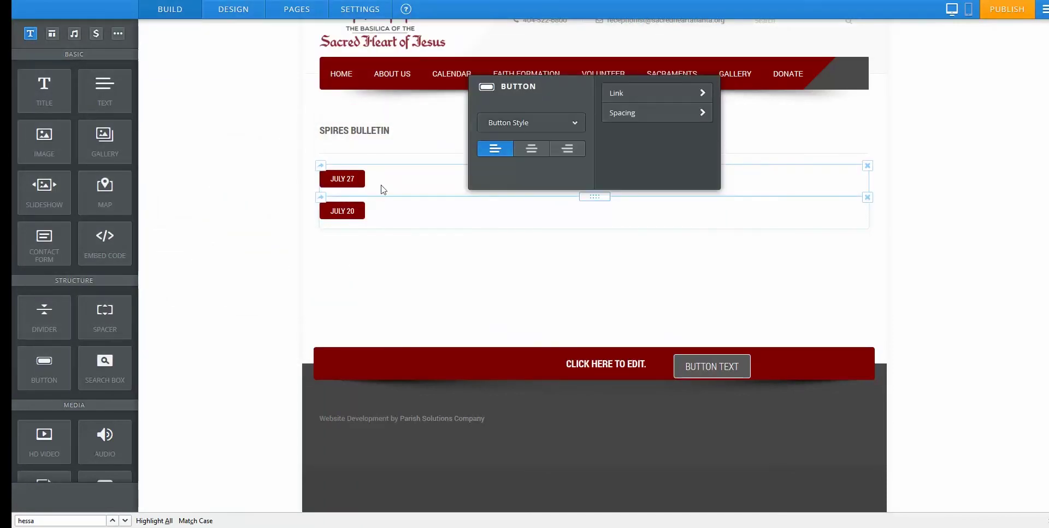
pyautogui.click(397, 121)
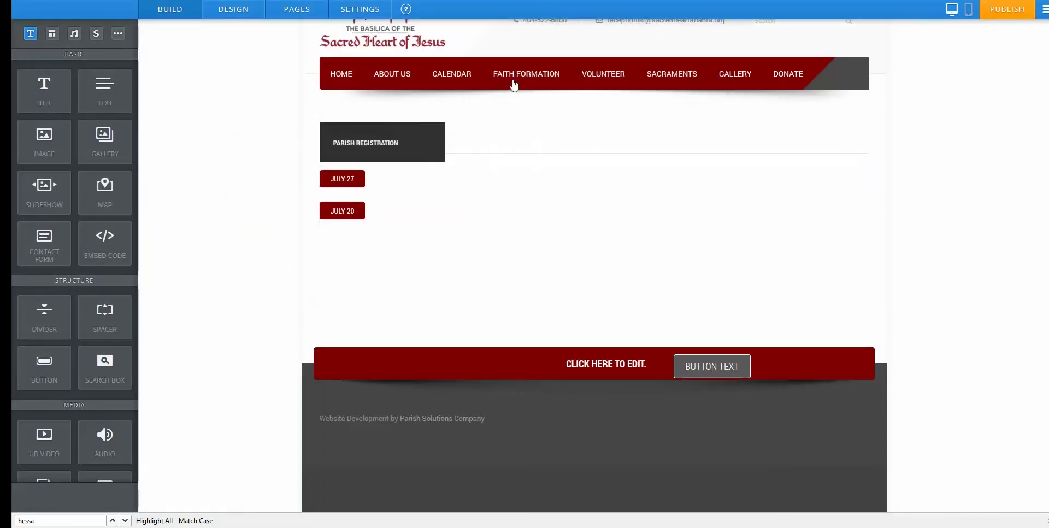
# Add a map below the Youth Group text and change its address from San Francisco to Atlanta, GA.
pyautogui.moveTo(513, 80)
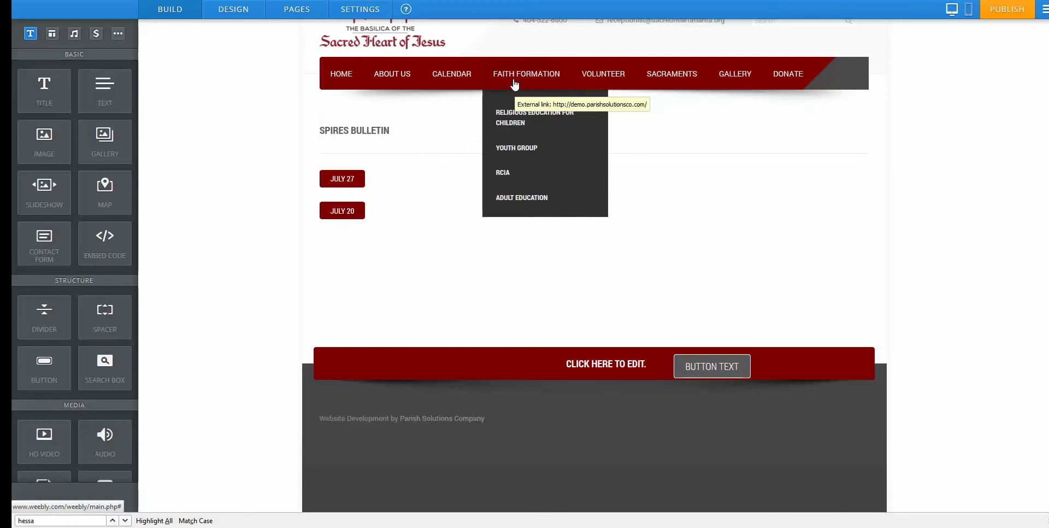
pyautogui.click(511, 151)
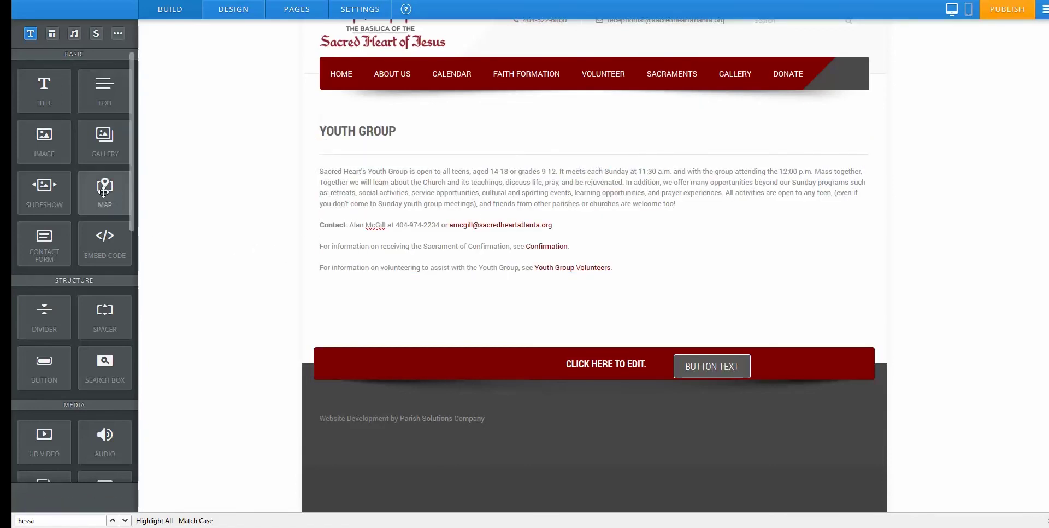
pyautogui.moveTo(104, 191); pyautogui.dragTo(356, 290)
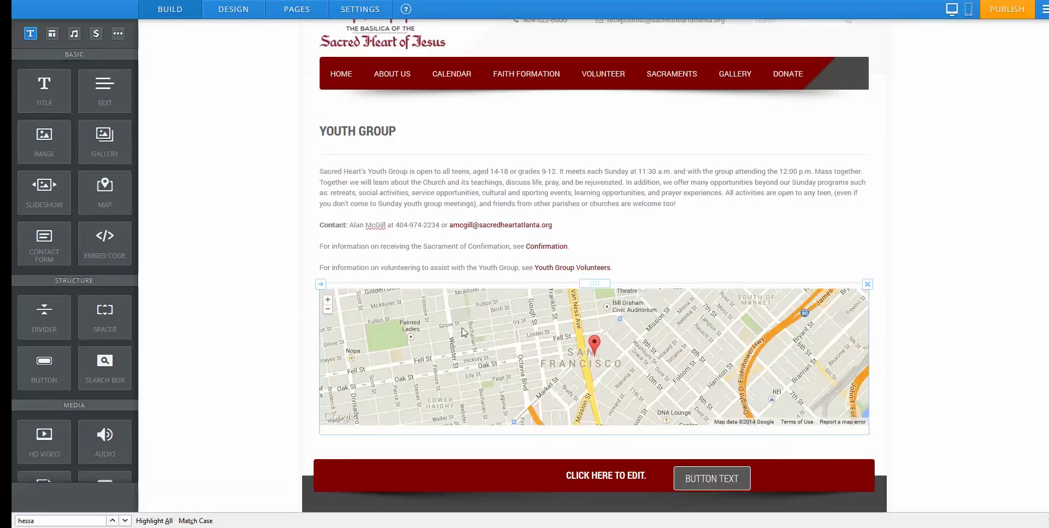
pyautogui.click(464, 323)
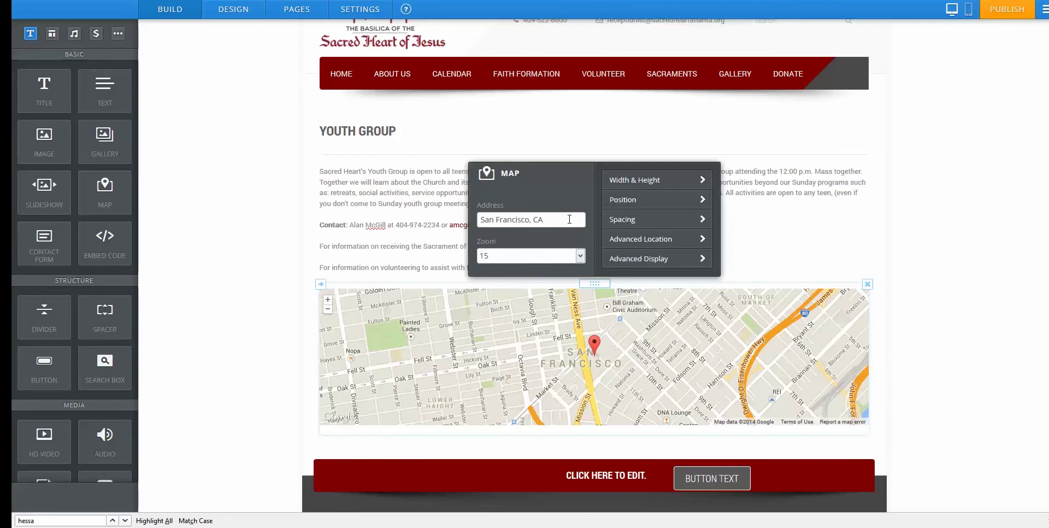
pyautogui.moveTo(569, 219); pyautogui.dragTo(469, 221)
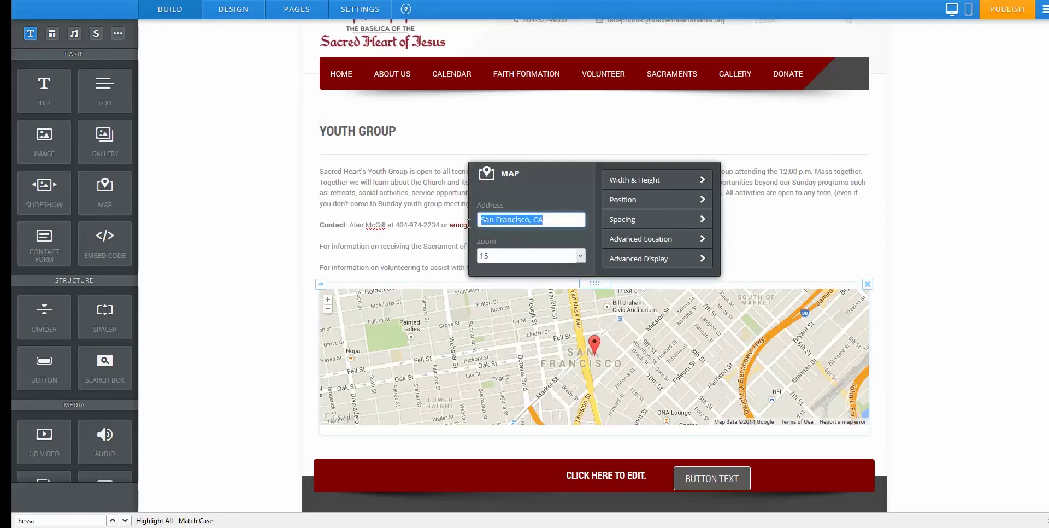
pyautogui.write('Altanta, GA')
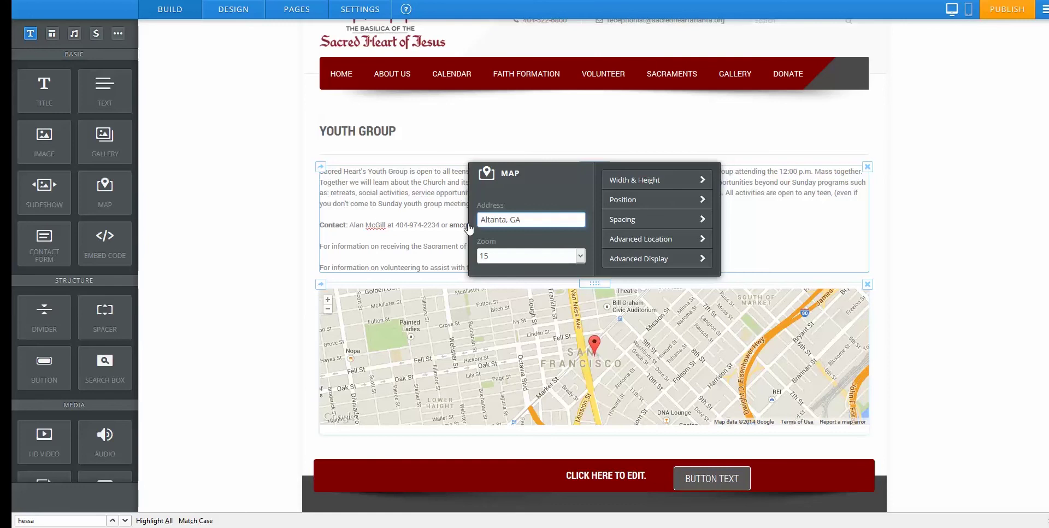
pyautogui.click(299, 314)
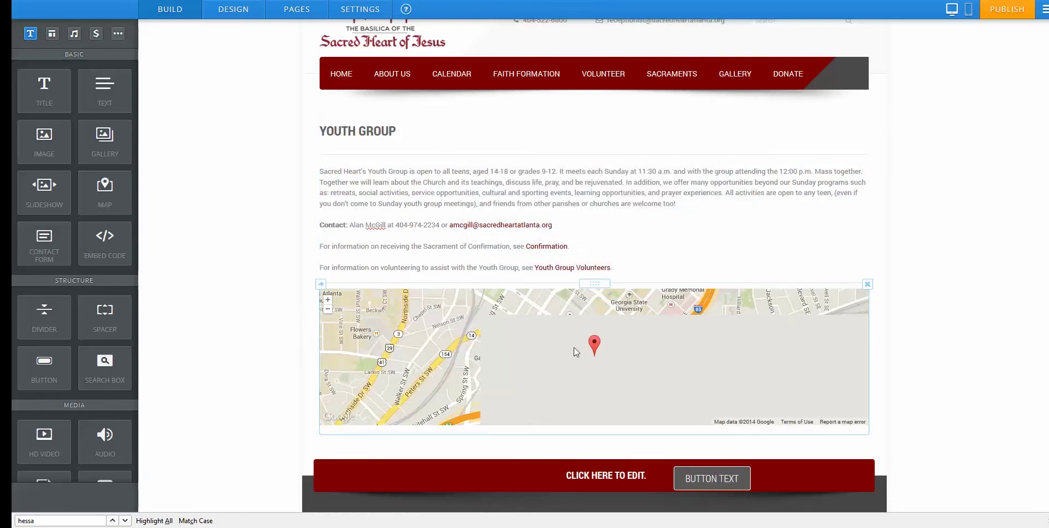
# Add a text block beside the map reading 'Directions to our big event'.
pyautogui.scroll(-1, 623, 365)
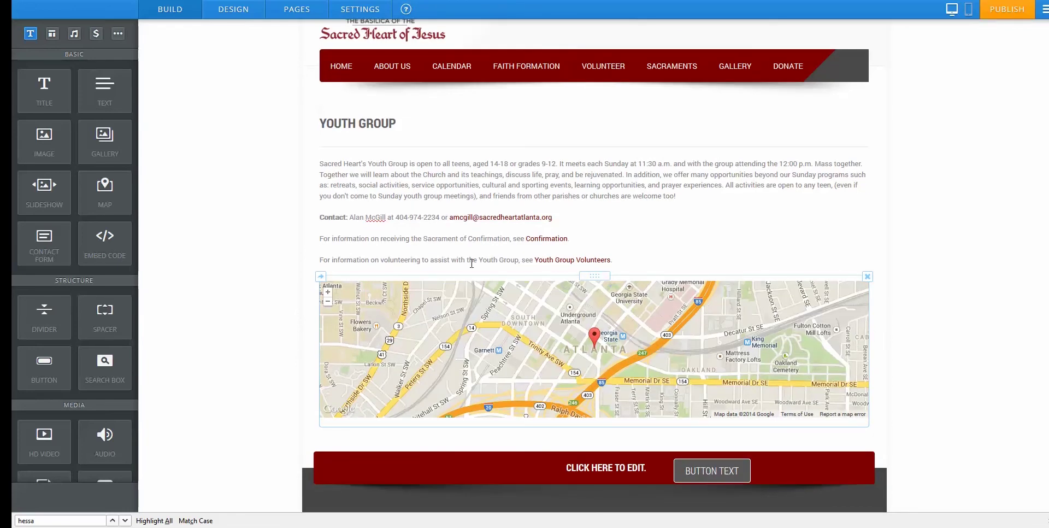
pyautogui.moveTo(104, 90); pyautogui.dragTo(863, 327)
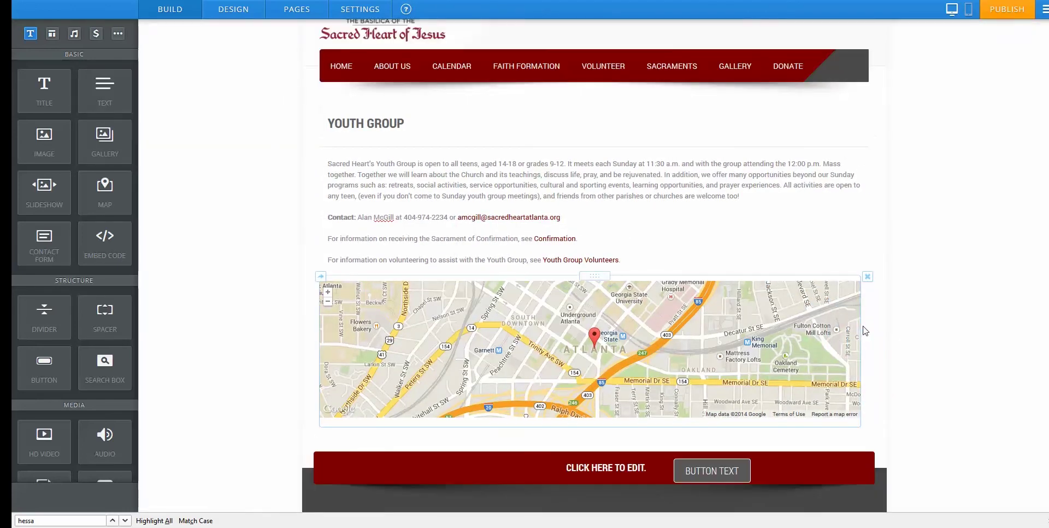
pyautogui.click(640, 283)
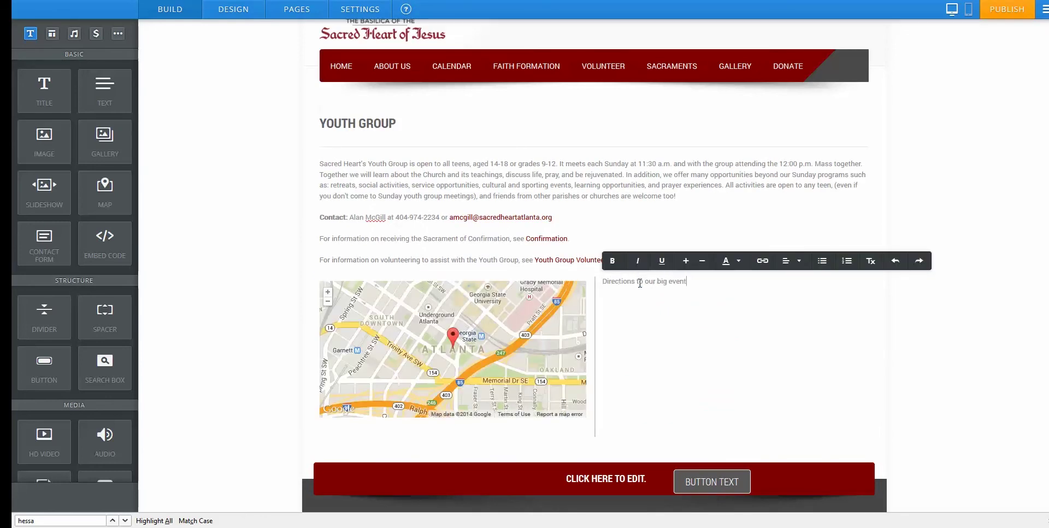
# Enlarge the 'Directions to our big event' heading through several size increases.
pyautogui.moveTo(695, 281); pyautogui.dragTo(607, 281)
pyautogui.click(687, 262)
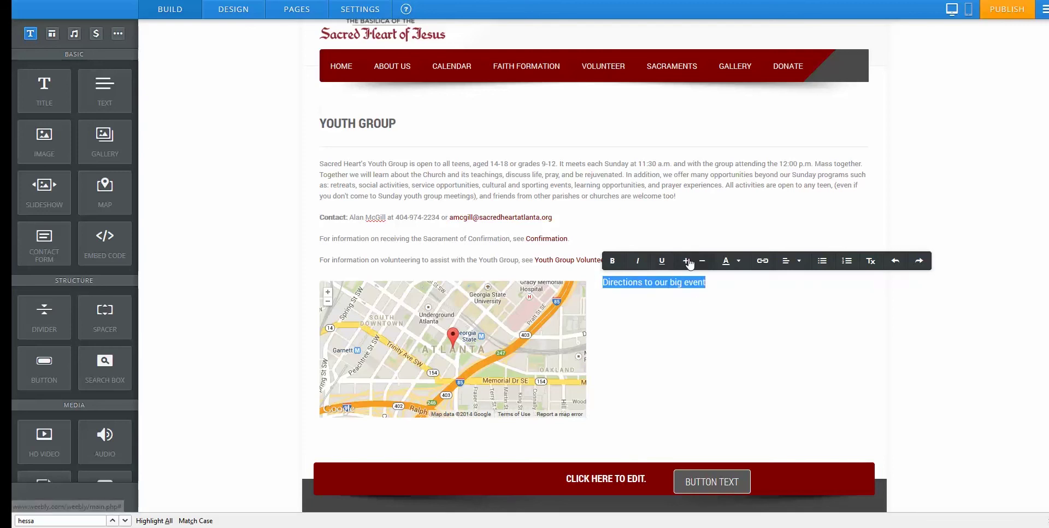
pyautogui.click(689, 263)
pyautogui.click(617, 263)
pyautogui.click(730, 308)
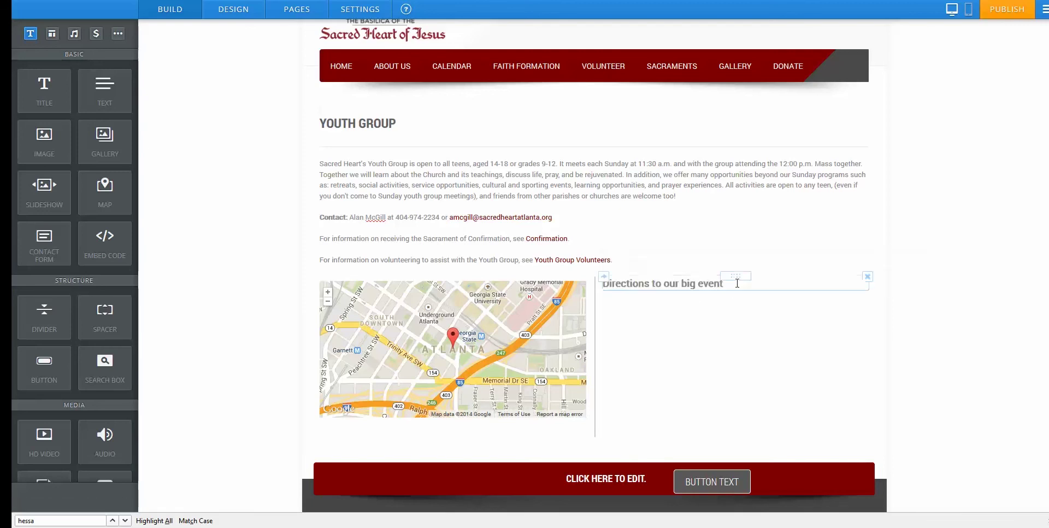
# Finish the directions text and drag a button element below the map.
pyautogui.click(737, 283)
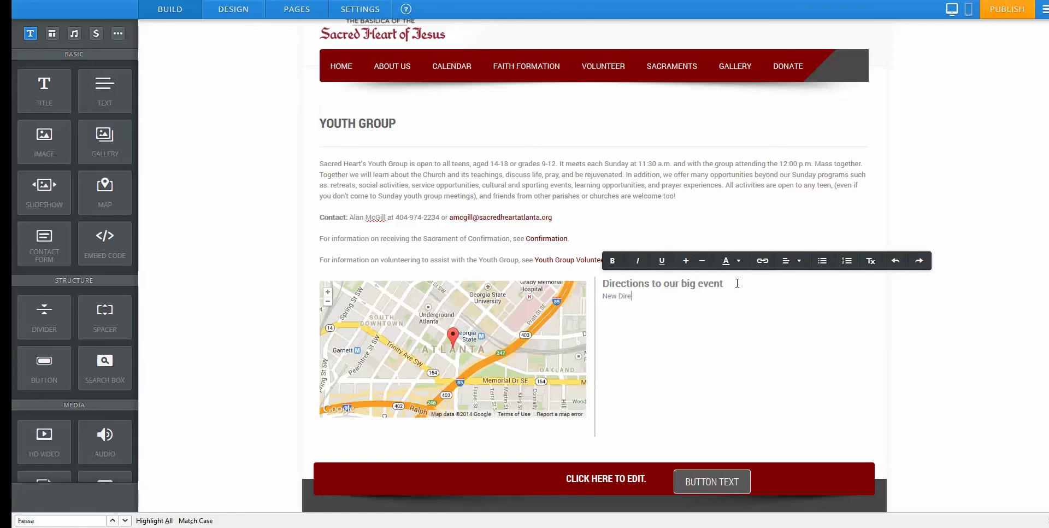
pyautogui.click(715, 310)
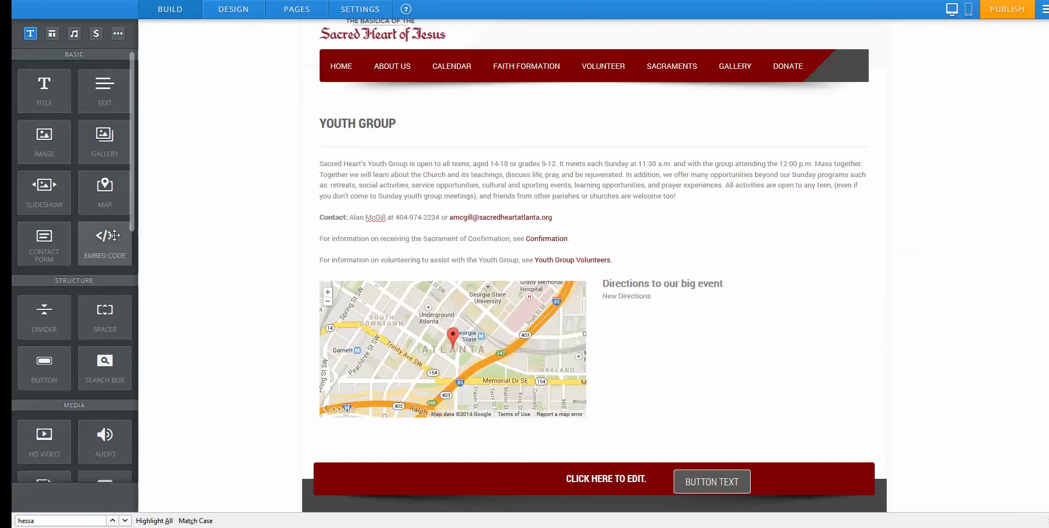
pyautogui.moveTo(55, 363); pyautogui.dragTo(530, 435)
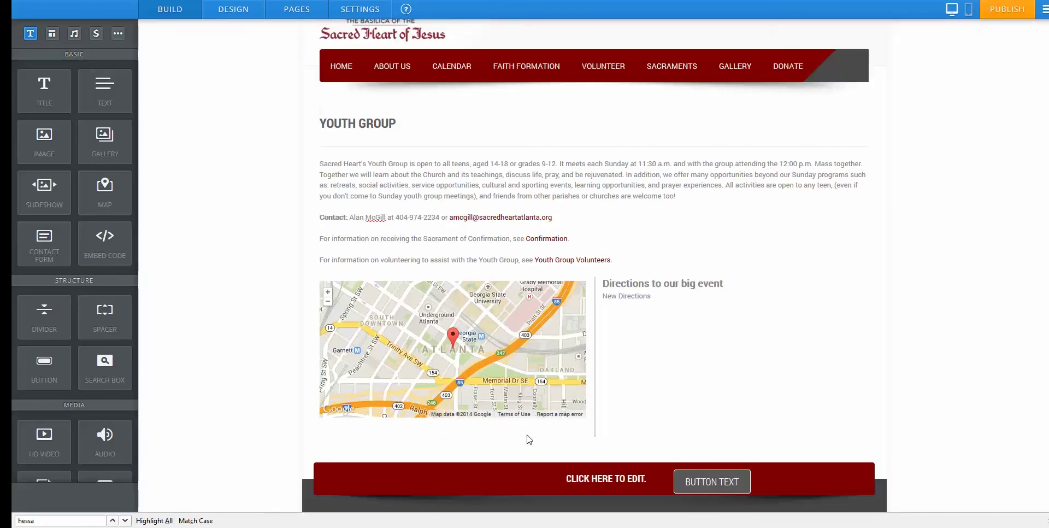
# Label the new button 'DOWNLOAD FLYER' and try centre, right and left alignment and its link options.
pyautogui.click(363, 441)
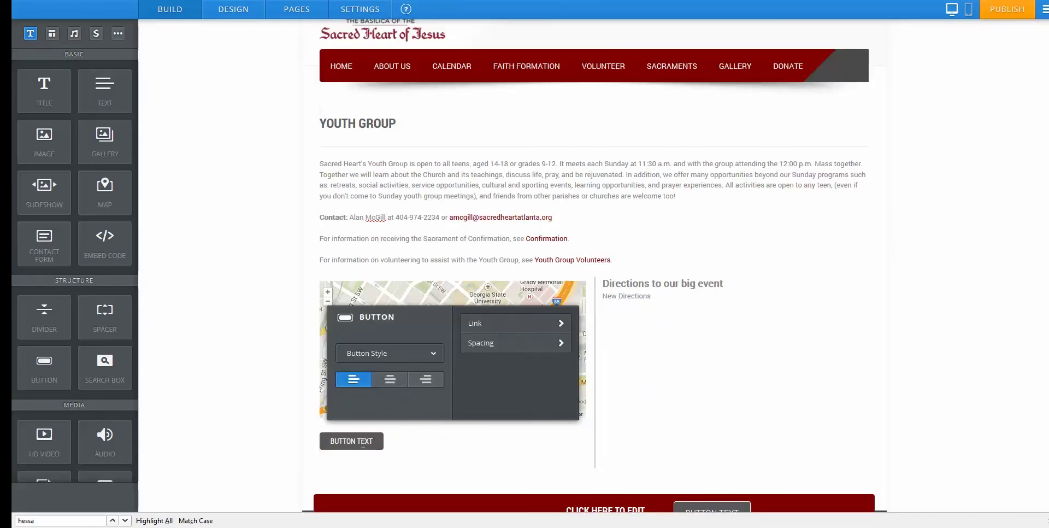
pyautogui.hotkey('ctrl', 'a')
pyautogui.write('DWON')
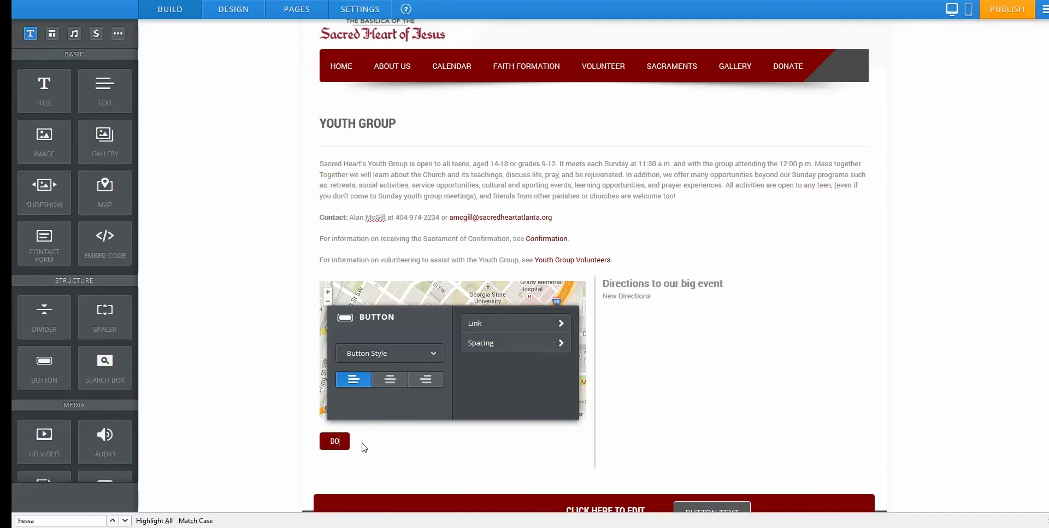
pyautogui.write('WNLOAD FLYER')
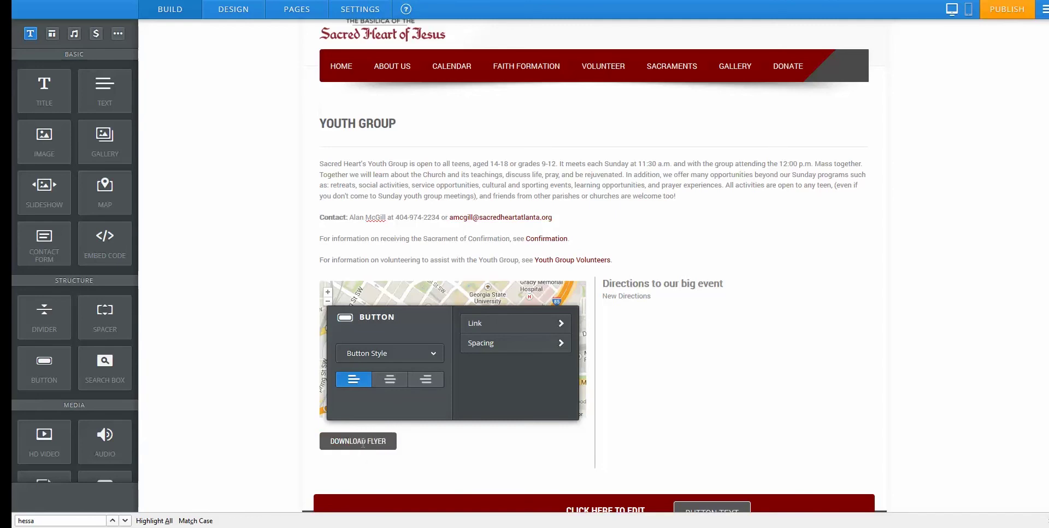
pyautogui.click(390, 378)
pyautogui.click(426, 379)
pyautogui.click(353, 378)
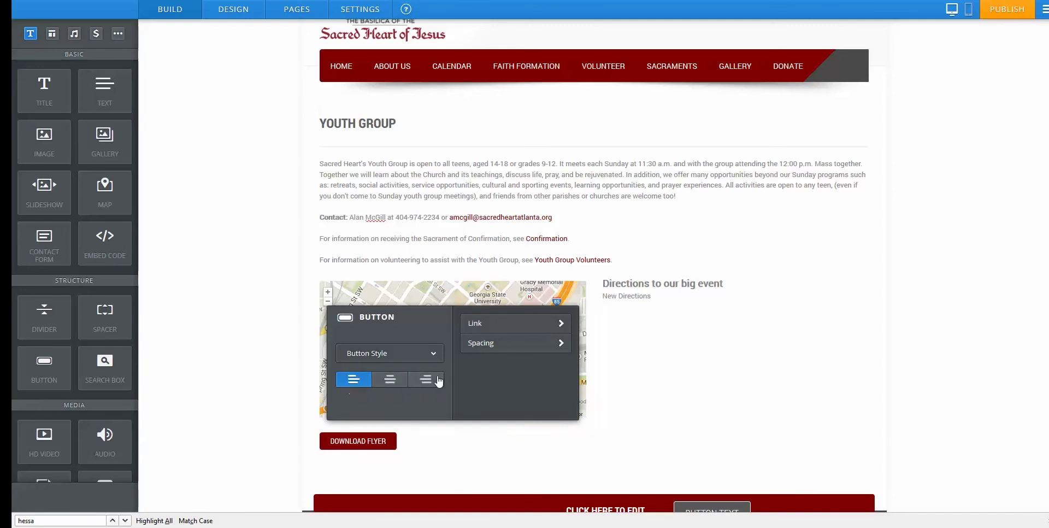
pyautogui.click(511, 323)
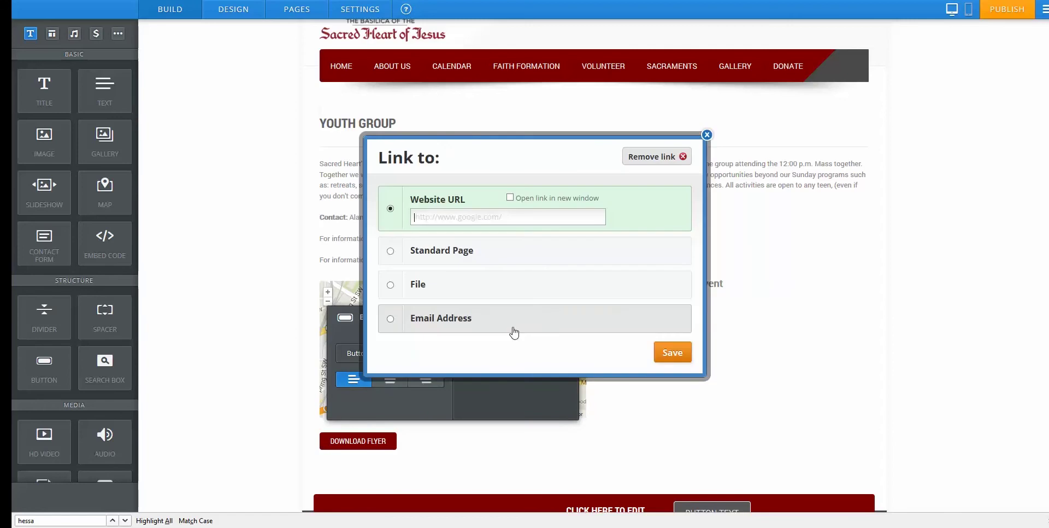
pyautogui.click(706, 135)
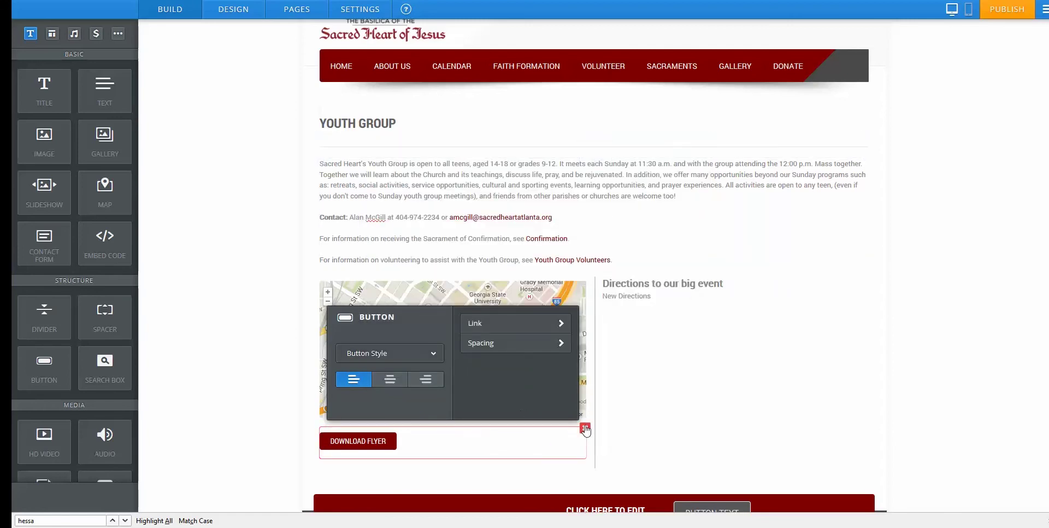
# Delete the DOWNLOAD FLYER button, the Atlanta map and the Directions text block.
pyautogui.click(585, 427)
pyautogui.click(564, 401)
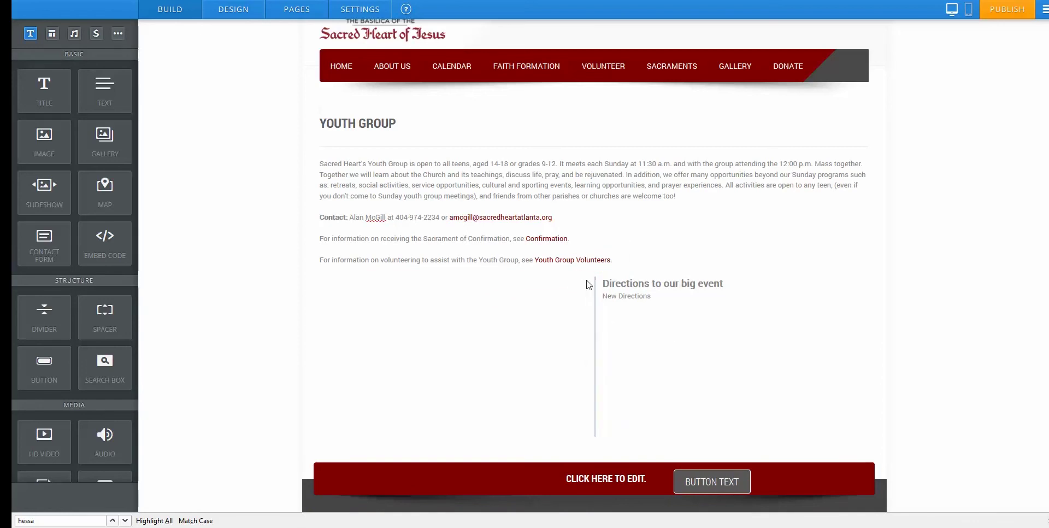
pyautogui.click(584, 283)
pyautogui.click(553, 249)
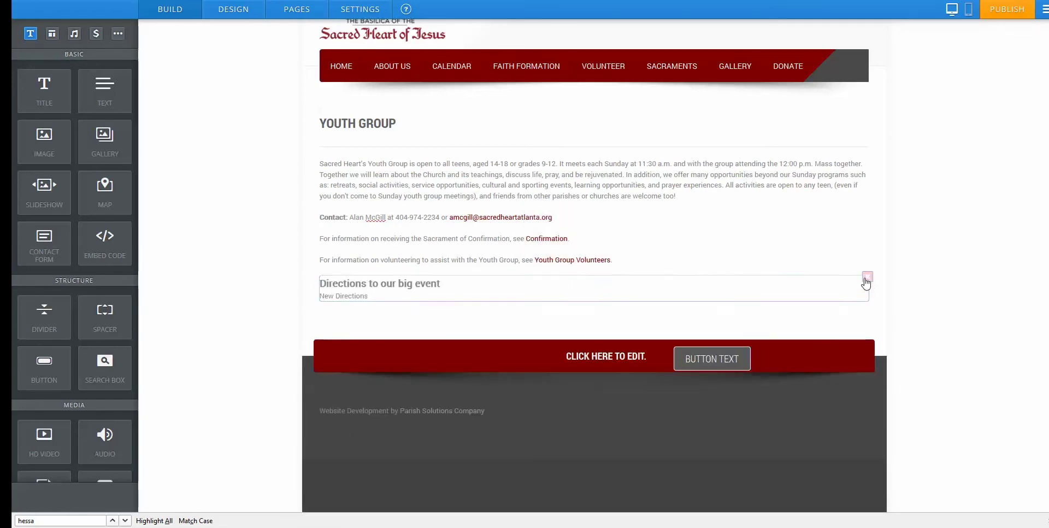
pyautogui.click(867, 277)
pyautogui.click(840, 246)
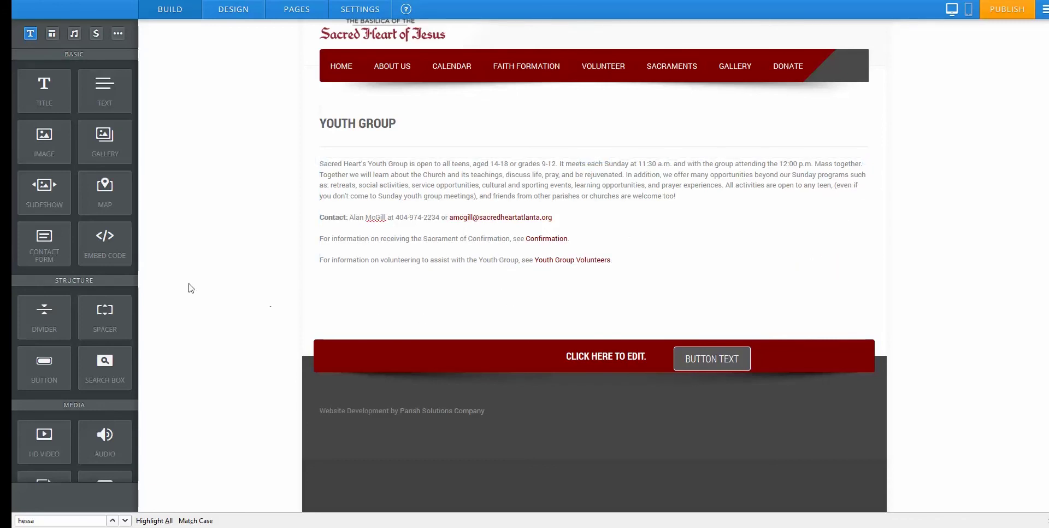
# Add a contact form titled EVENT SIGN UP FORM and drag a Phone Number field below Name.
pyautogui.moveTo(40, 250); pyautogui.dragTo(402, 293)
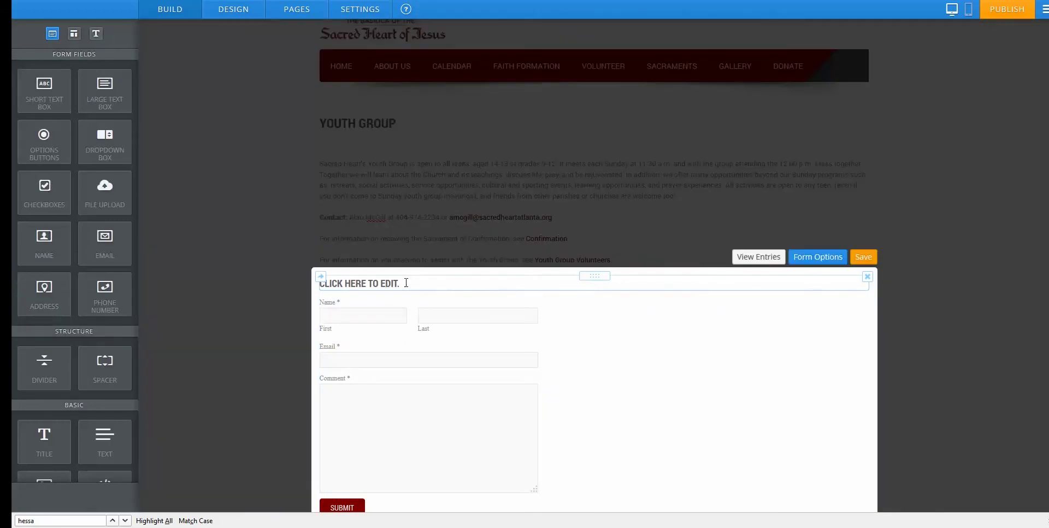
pyautogui.click(406, 282)
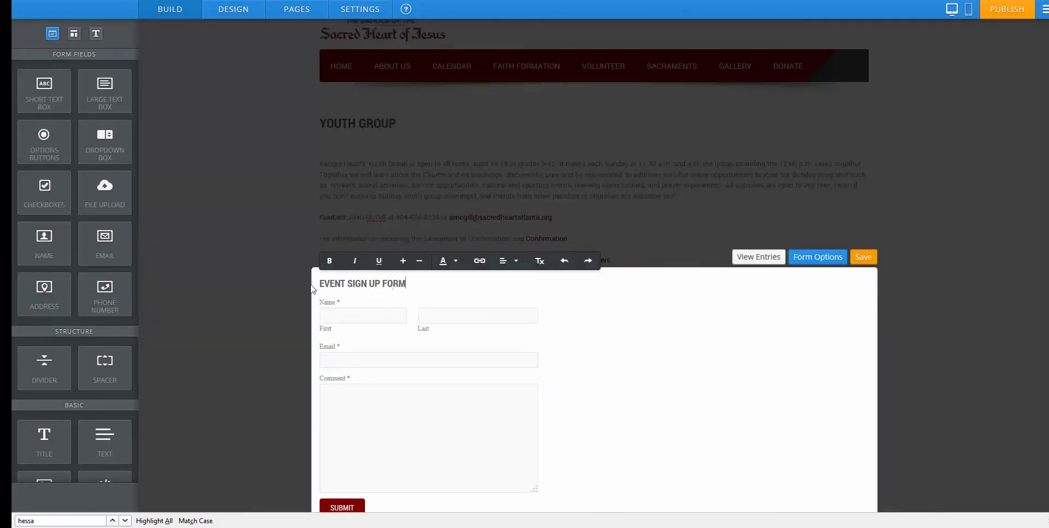
pyautogui.click(623, 330)
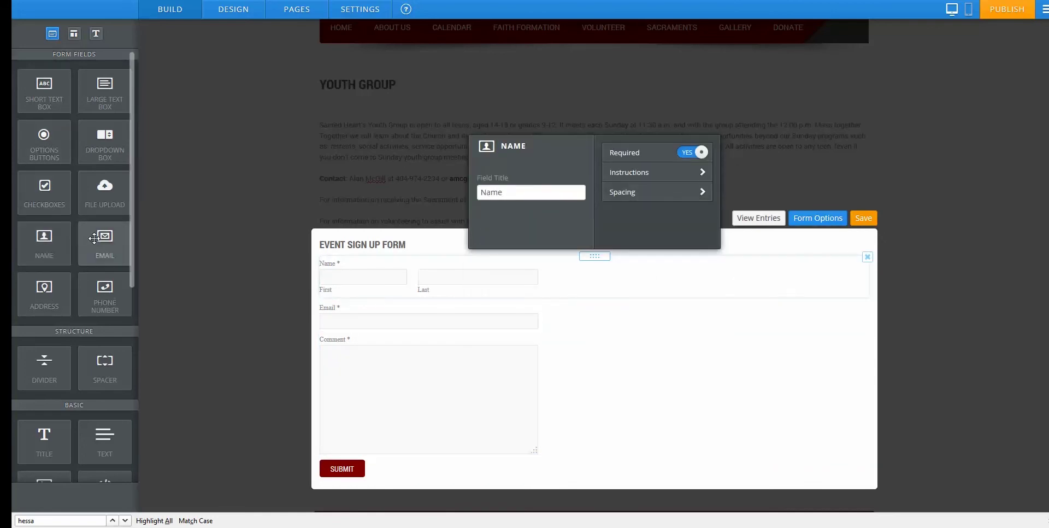
pyautogui.moveTo(178, 295); pyautogui.dragTo(459, 342)
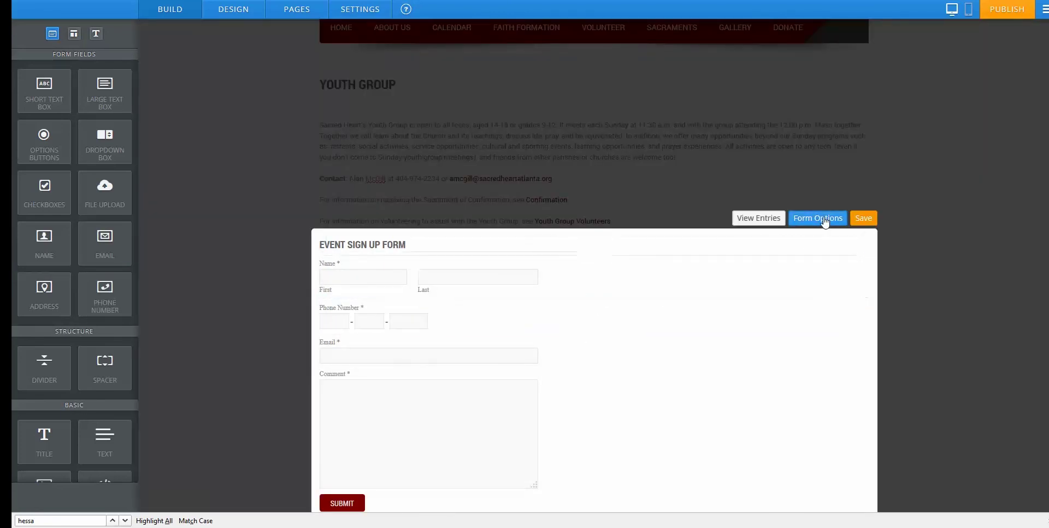
# Replace the form's submissions e-mail with the new parish address, keep the thank-you message, and save.
pyautogui.click(824, 218)
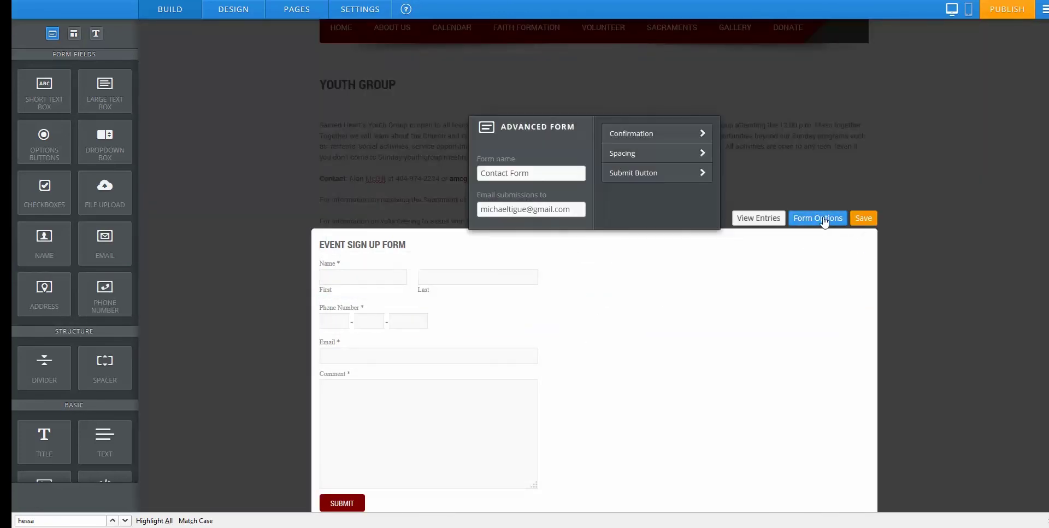
pyautogui.moveTo(572, 211); pyautogui.dragTo(468, 212)
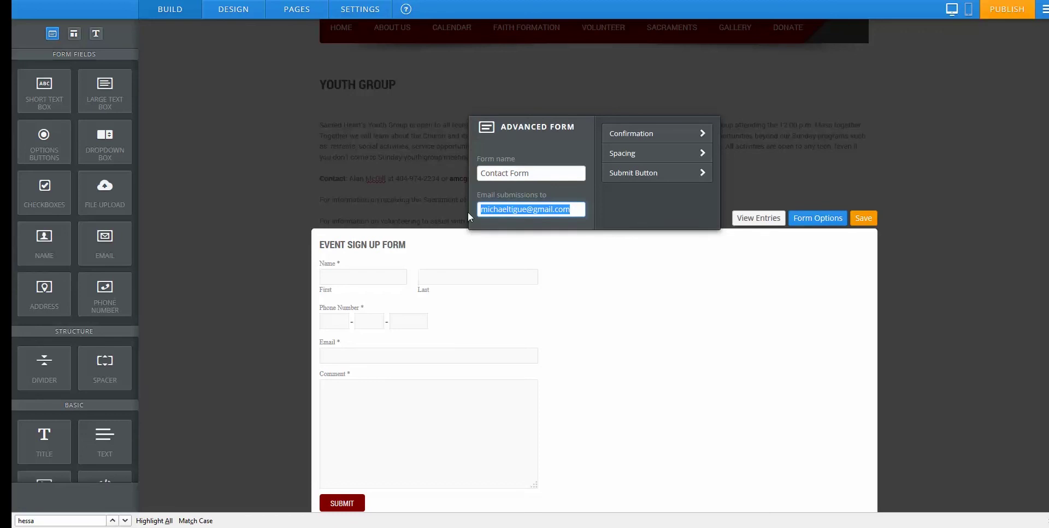
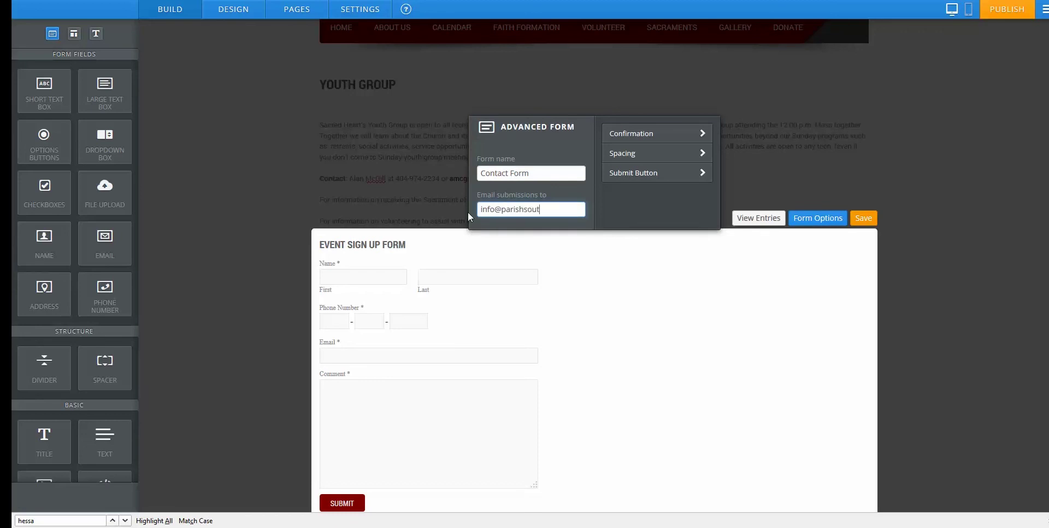
pyautogui.click(654, 144)
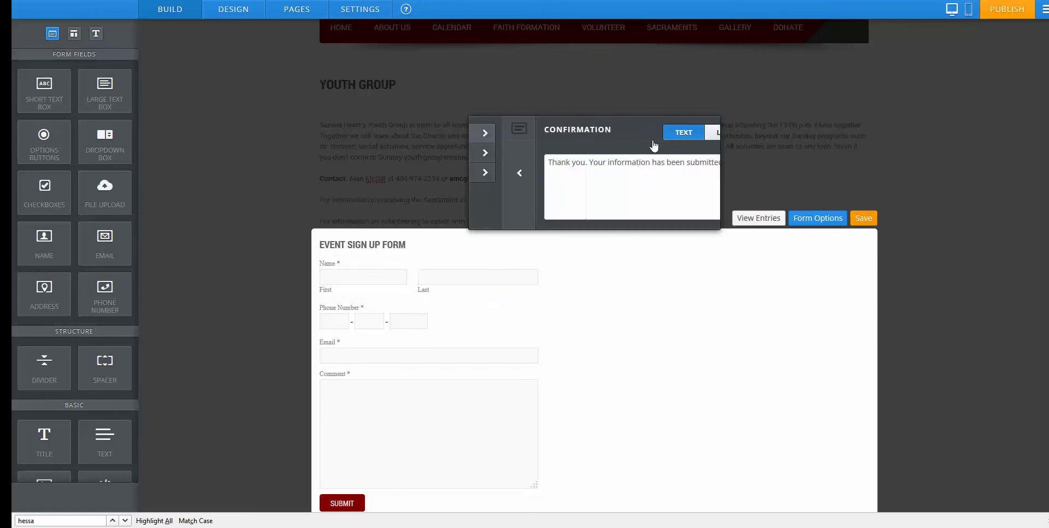
pyautogui.click(702, 163)
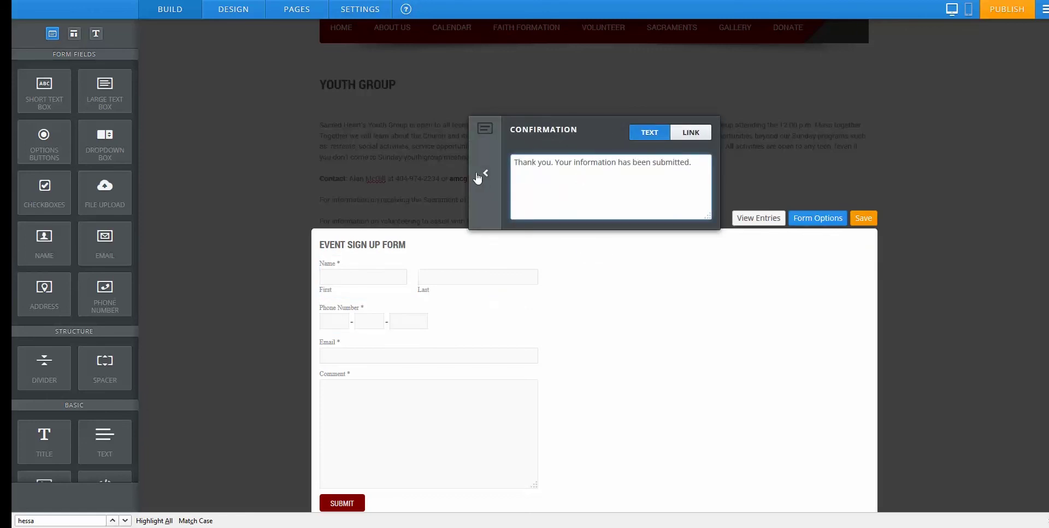
pyautogui.click(861, 221)
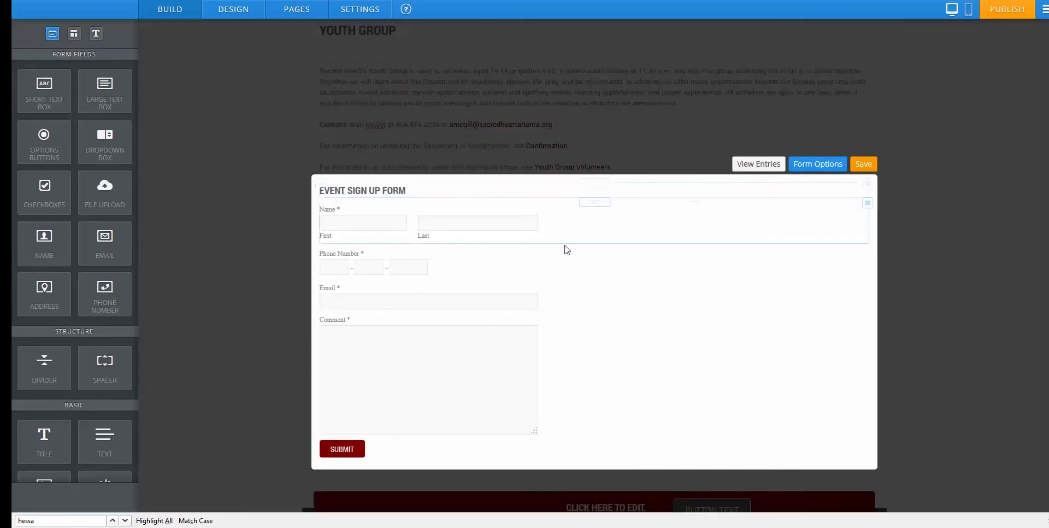
# Add a parental permission slip line atop the form, linking 'Download form' to 072014_spires.pdf.
pyautogui.scroll(-2, 110, 332)
pyautogui.scroll(-1, 109, 332)
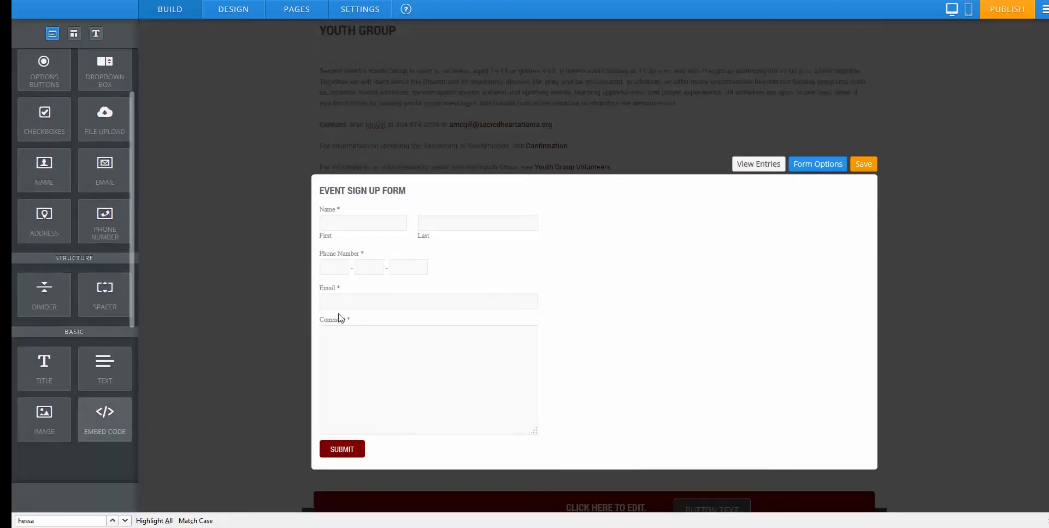
pyautogui.scroll(2, 168, 316)
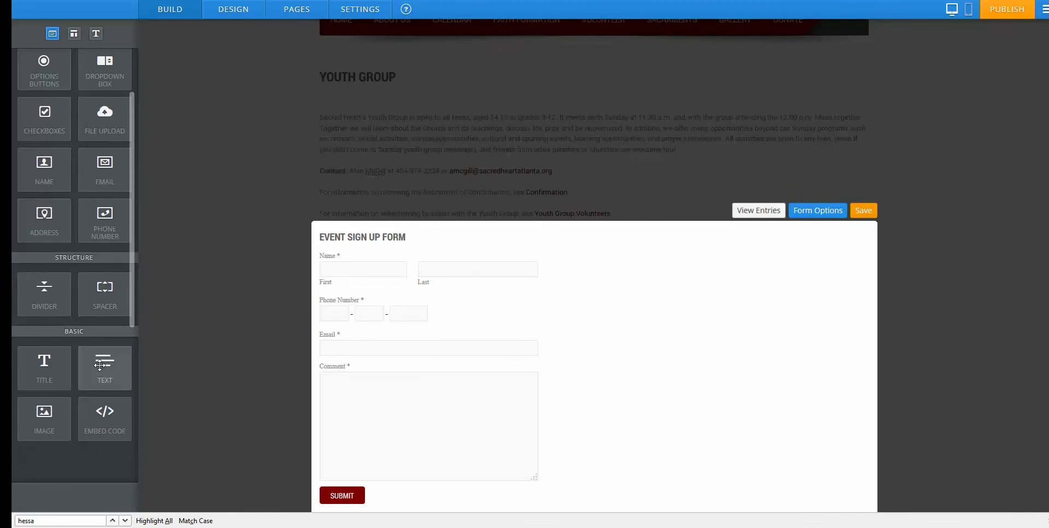
pyautogui.moveTo(102, 366); pyautogui.dragTo(548, 261)
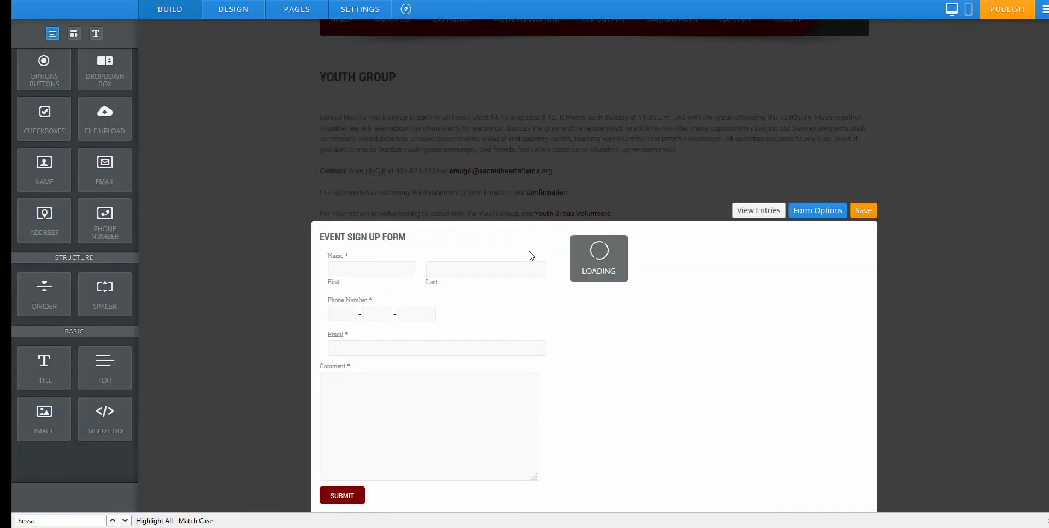
pyautogui.click(382, 254)
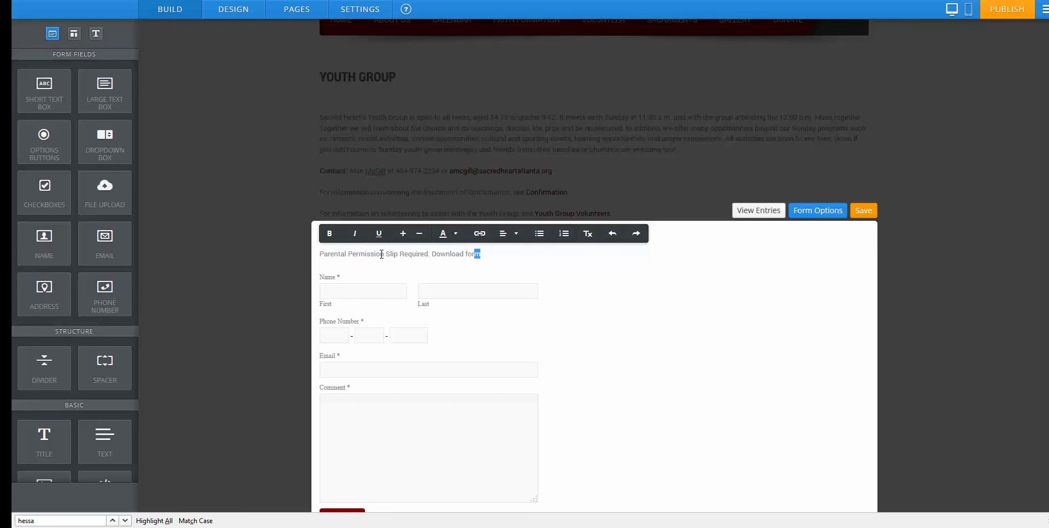
pyautogui.hotkey('shift', 'Left')
pyautogui.hotkey('shift', 'Left')
pyautogui.hotkey('shift', 'Left')
pyautogui.hotkey('shift', 'Left')
pyautogui.hotkey('shift', 'Left')
pyautogui.hotkey('shift', 'Left')
pyautogui.click(480, 234)
pyautogui.click(466, 291)
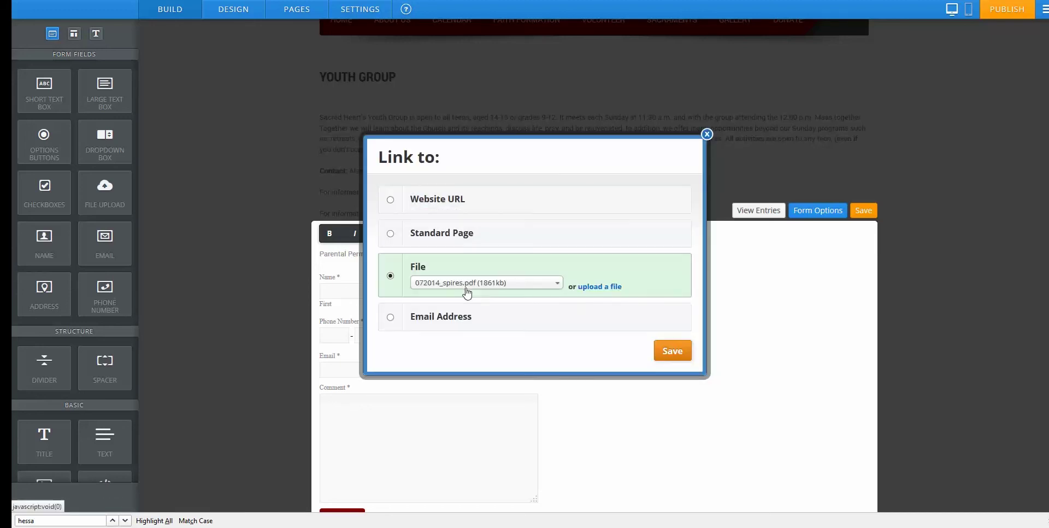
pyautogui.click(672, 351)
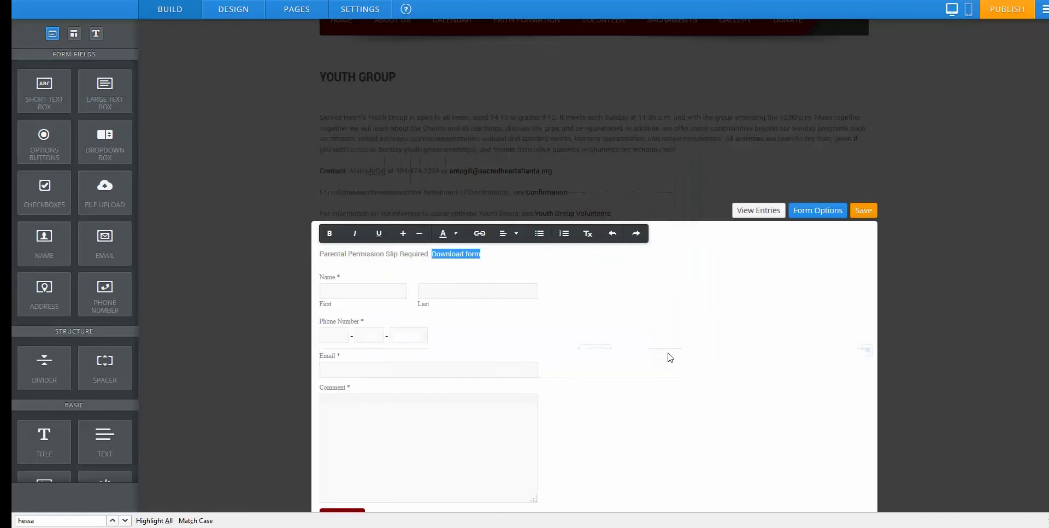
pyautogui.click(508, 265)
pyautogui.click(496, 256)
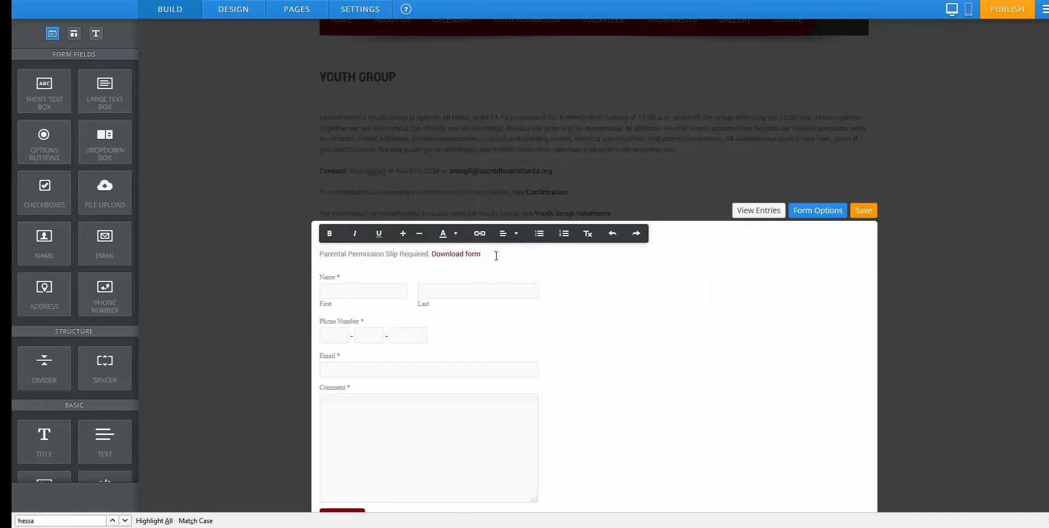
# Delete the 'Parental Permission Slip Required. Download form' line from the form.
pyautogui.click(674, 350)
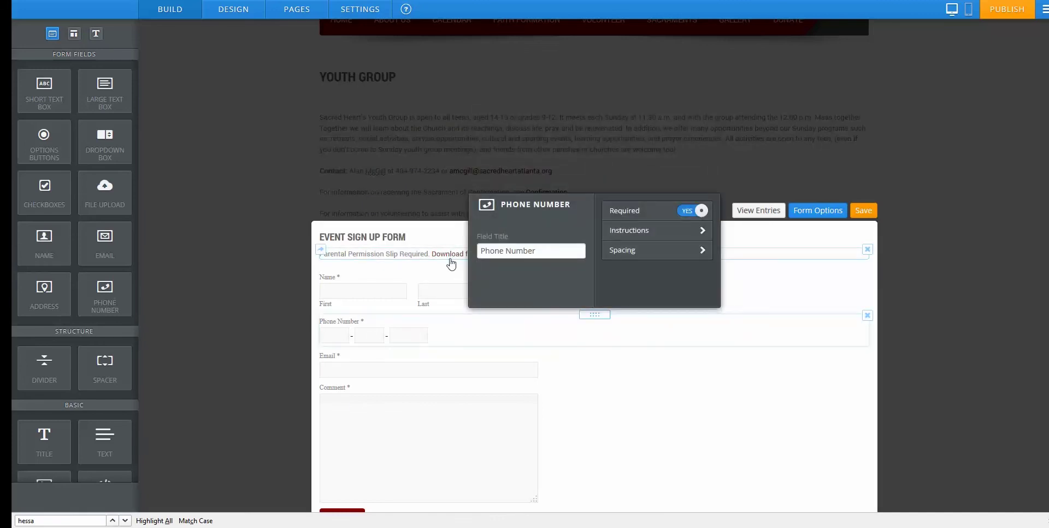
pyautogui.click(657, 386)
pyautogui.click(515, 252)
pyautogui.click(601, 282)
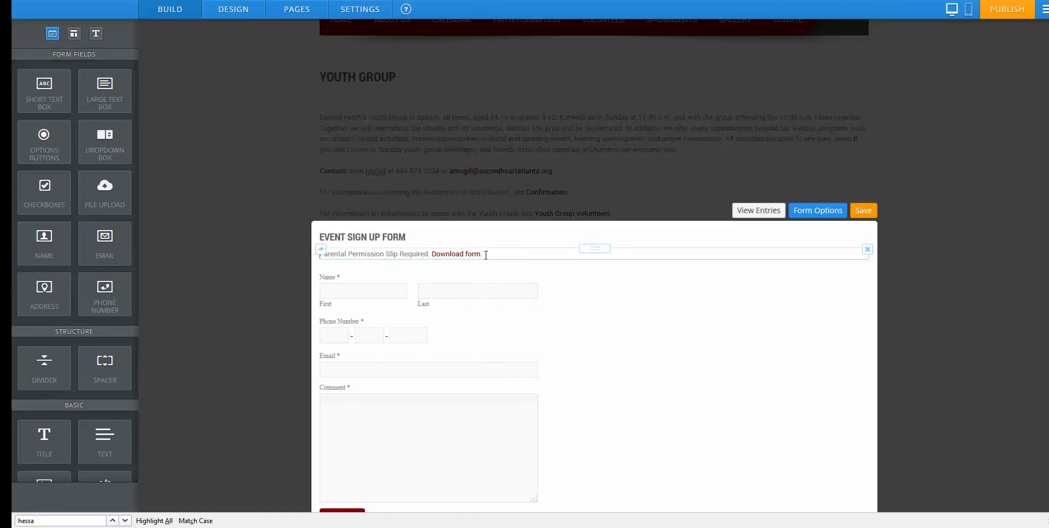
pyautogui.click(867, 250)
pyautogui.click(832, 232)
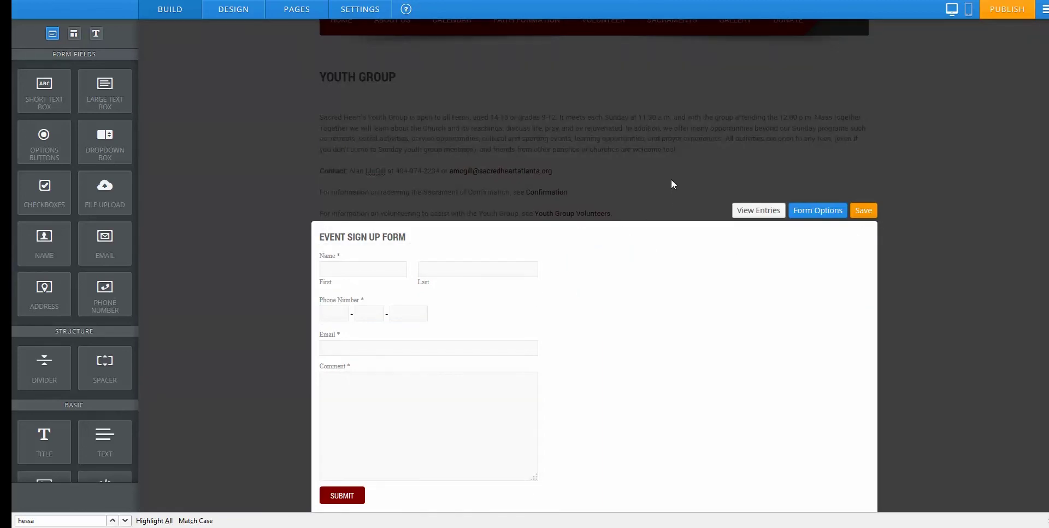
# Save the EVENT SIGN UP FORM edits, then remove the whole form, confirming Delete.
pyautogui.scroll(1, 213, 168)
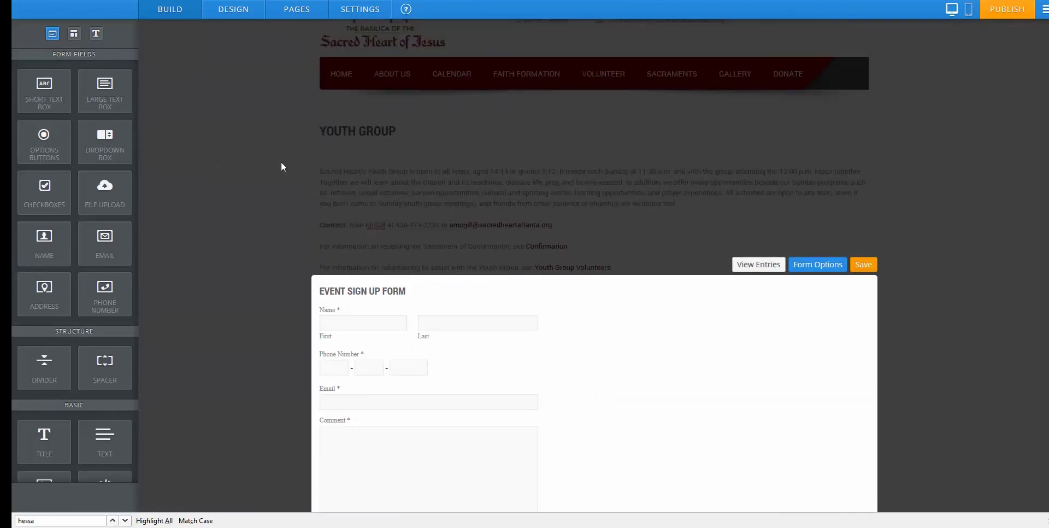
pyautogui.click(862, 264)
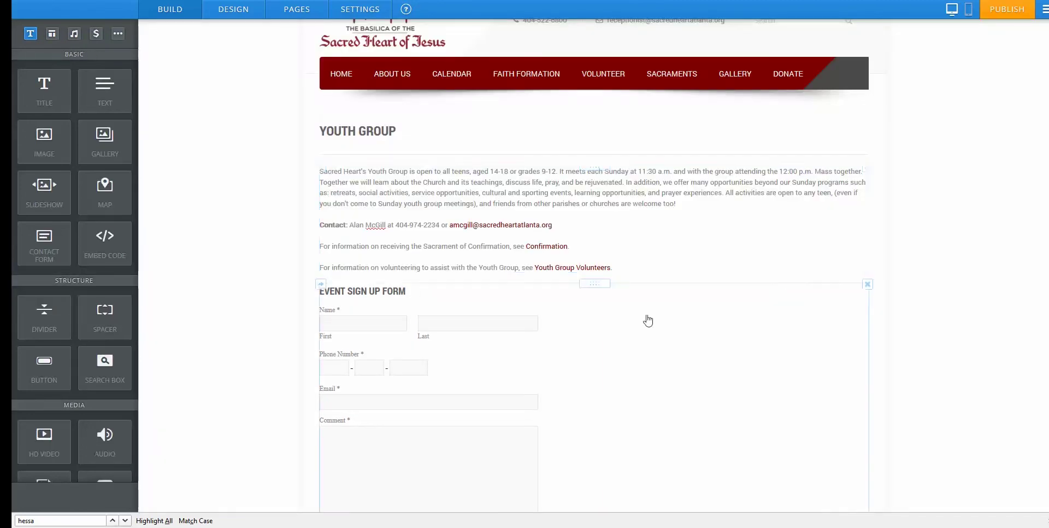
pyautogui.click(868, 284)
pyautogui.click(862, 250)
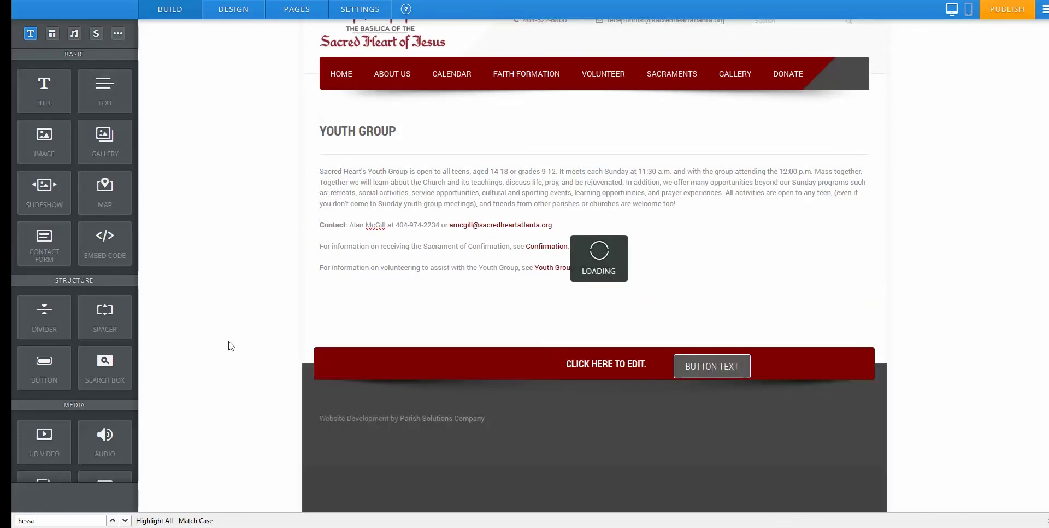
pyautogui.moveTo(49, 90); pyautogui.dragTo(382, 289)
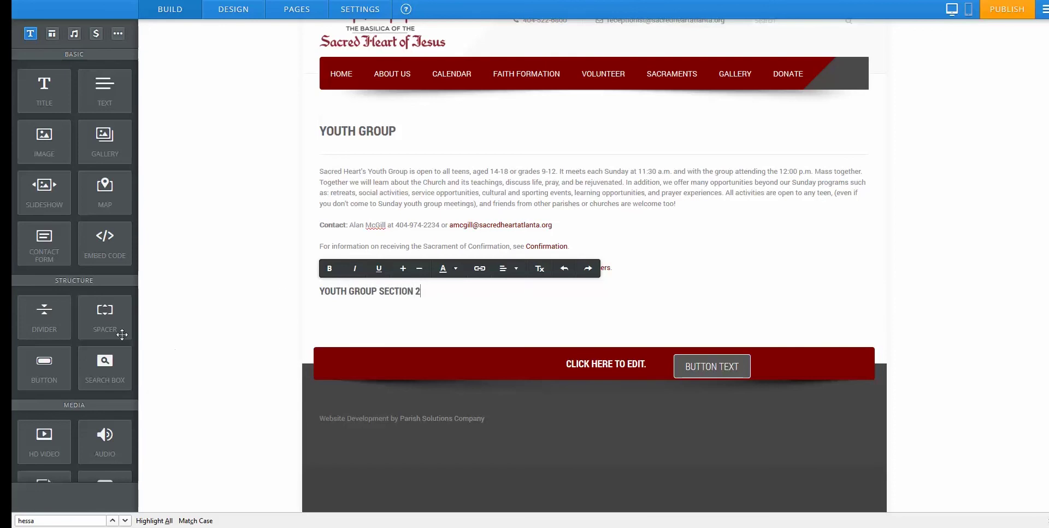
pyautogui.moveTo(44, 314); pyautogui.dragTo(434, 343)
pyautogui.click(416, 291)
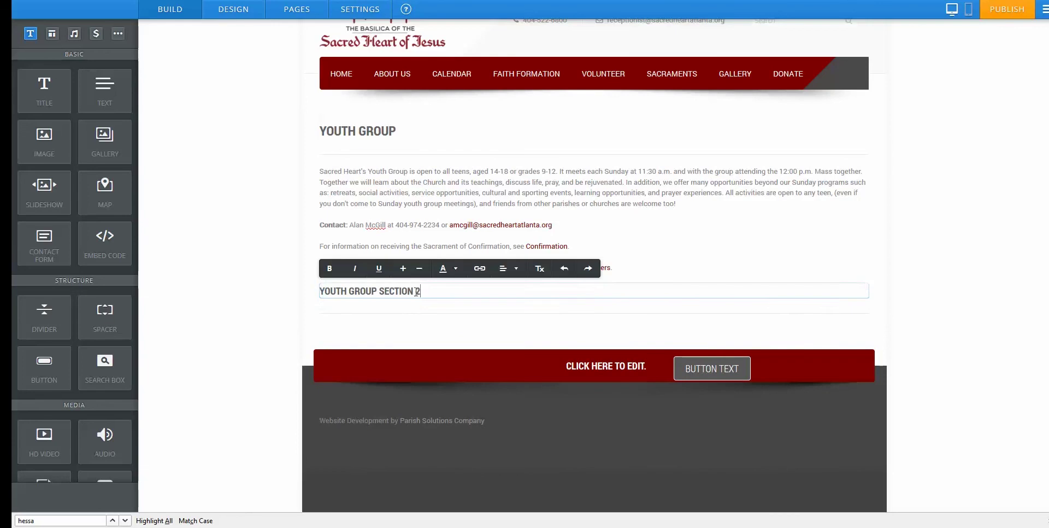
pyautogui.moveTo(416, 291); pyautogui.dragTo(330, 289)
pyautogui.click(404, 269)
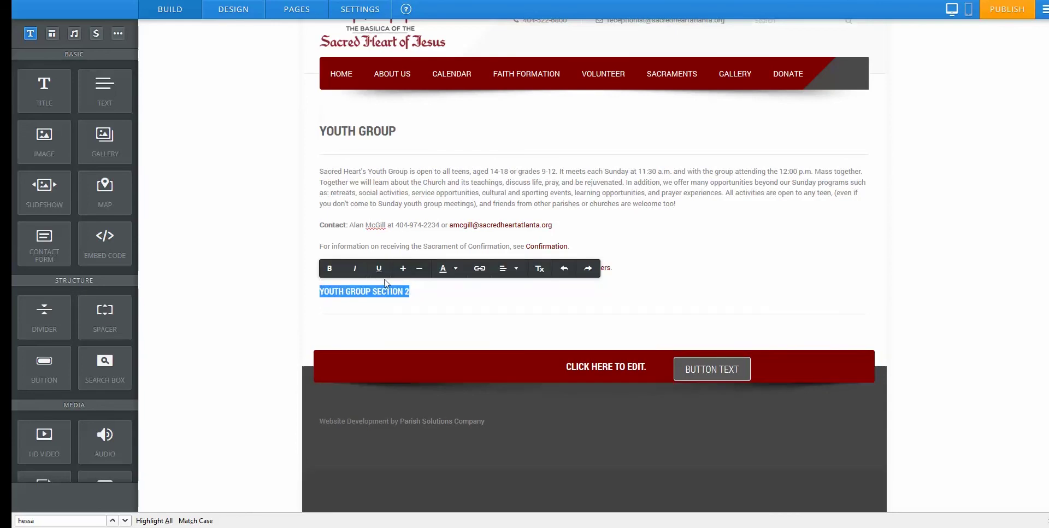
pyautogui.click(403, 269)
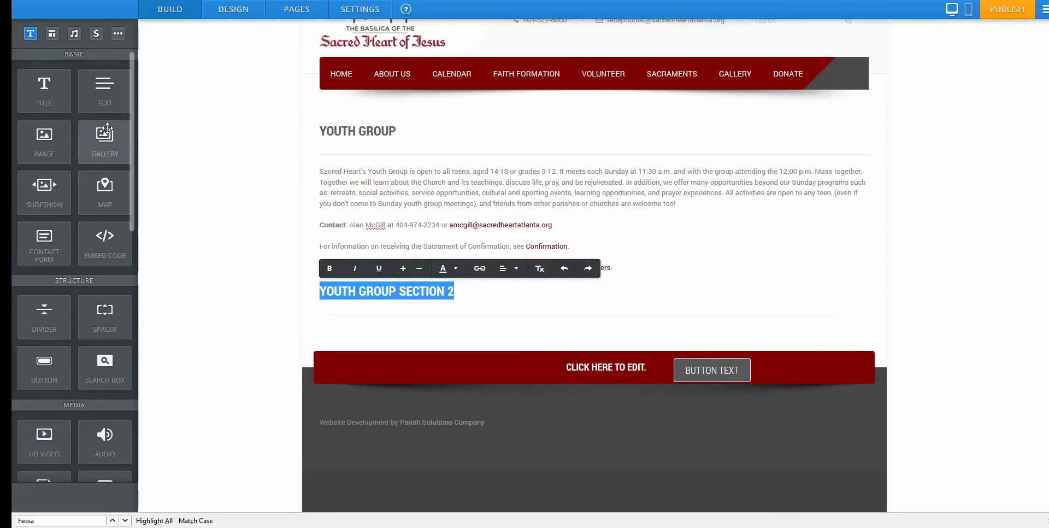
pyautogui.moveTo(172, 180); pyautogui.dragTo(366, 337)
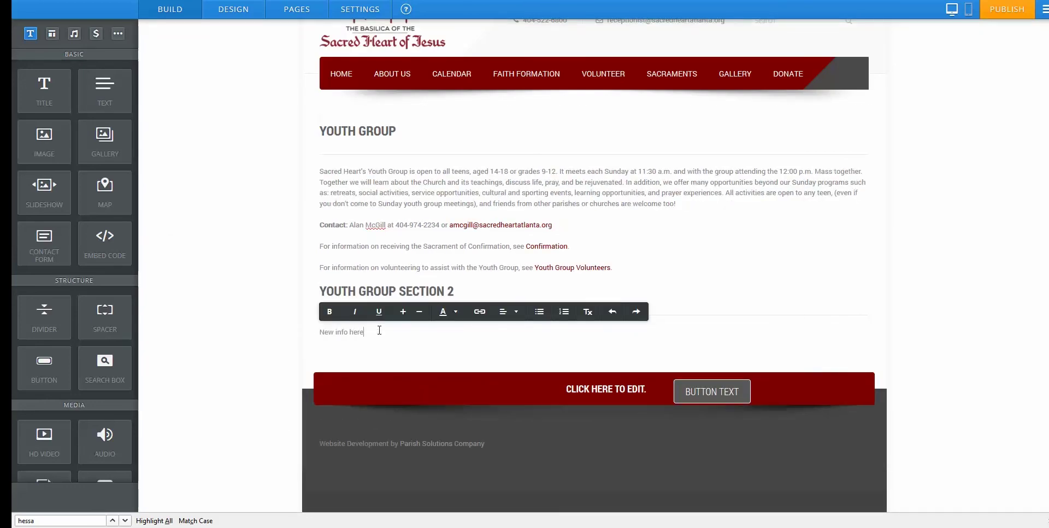
pyautogui.click(277, 233)
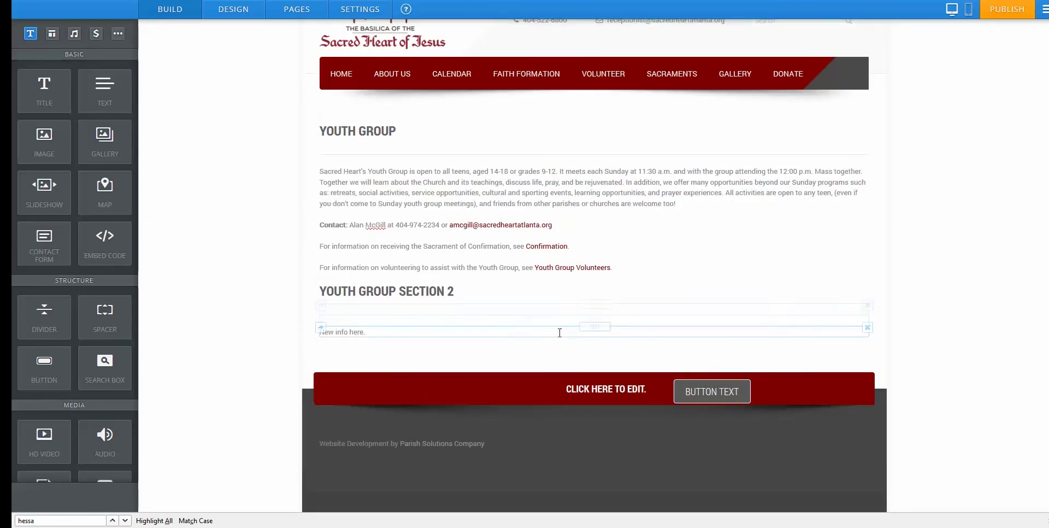
pyautogui.moveTo(588, 329)
pyautogui.mouseDown()
pyautogui.moveTo(575, 230)
pyautogui.moveTo(580, 169)
pyautogui.moveTo(589, 344)
pyautogui.mouseUp()
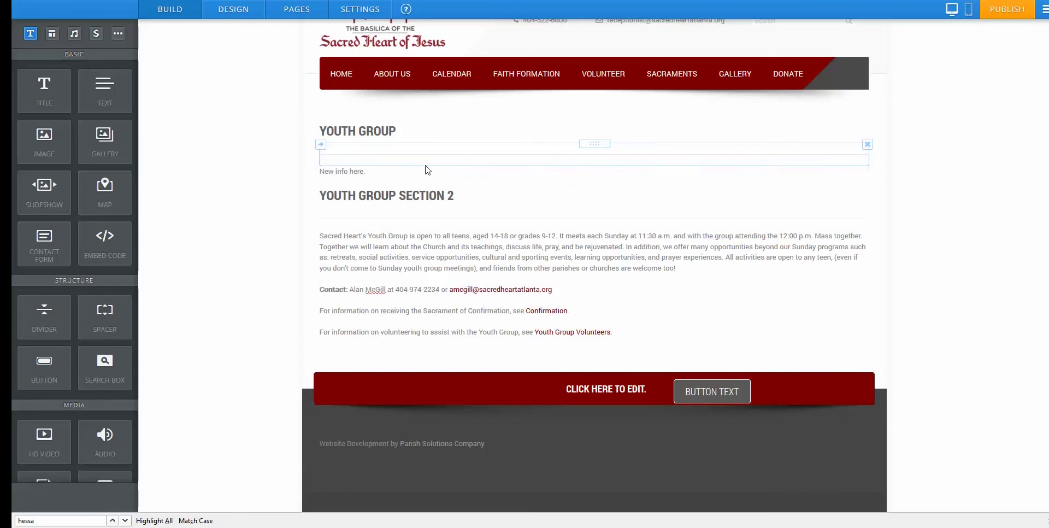
pyautogui.click(868, 189)
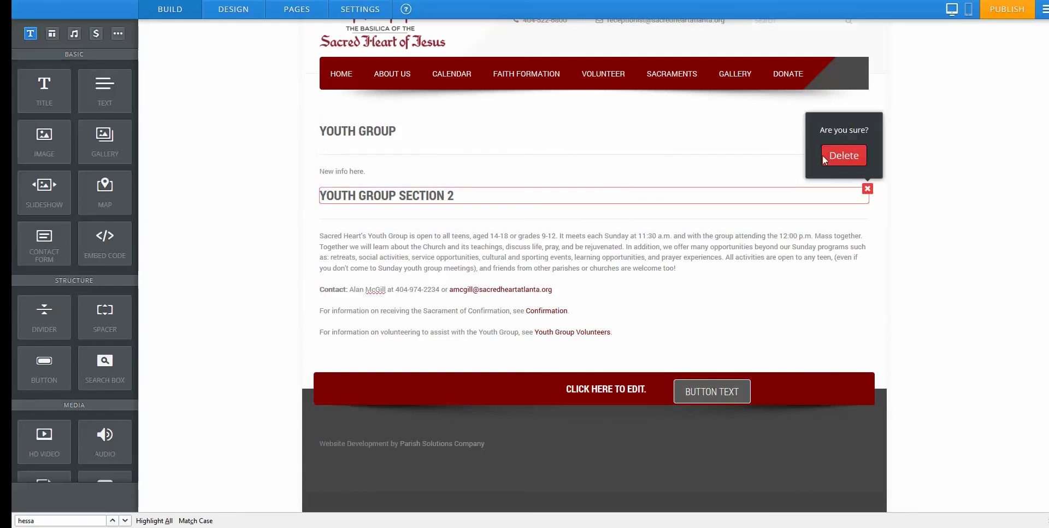
pyautogui.click(851, 161)
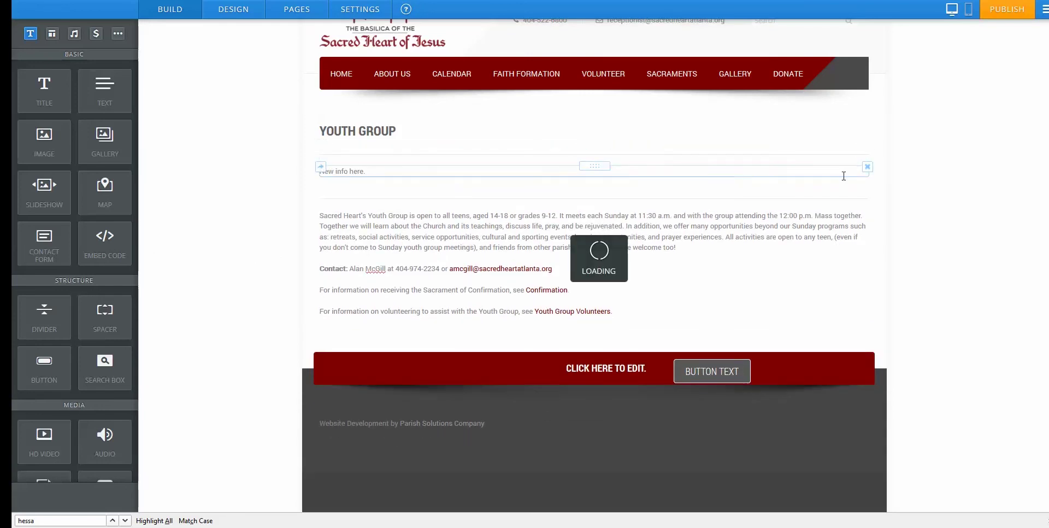
pyautogui.click(867, 167)
pyautogui.click(844, 134)
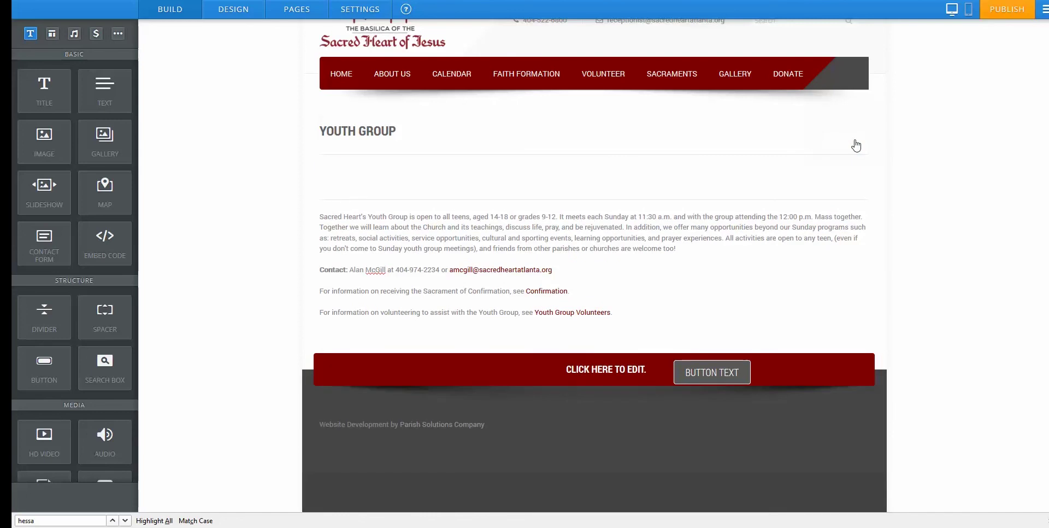
pyautogui.click(867, 144)
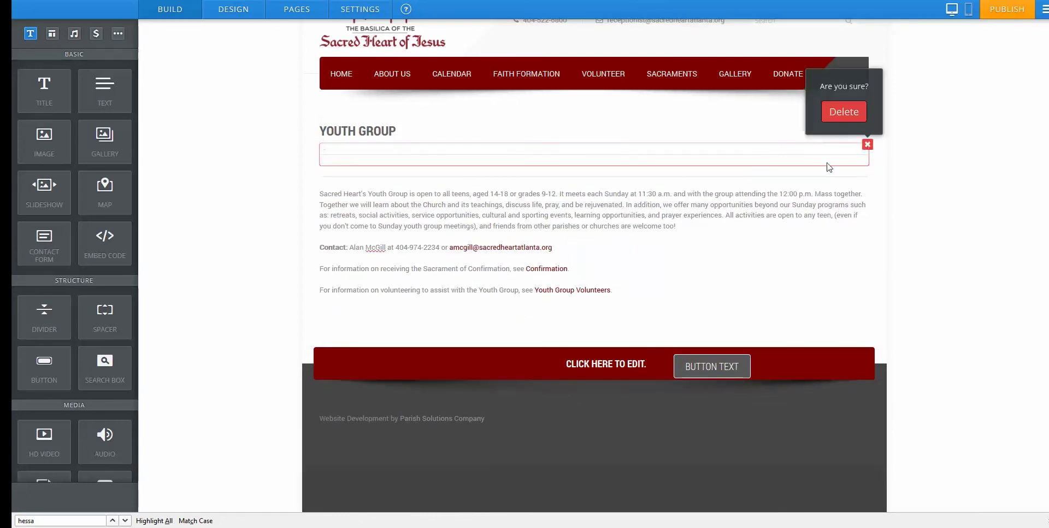
pyautogui.click(848, 112)
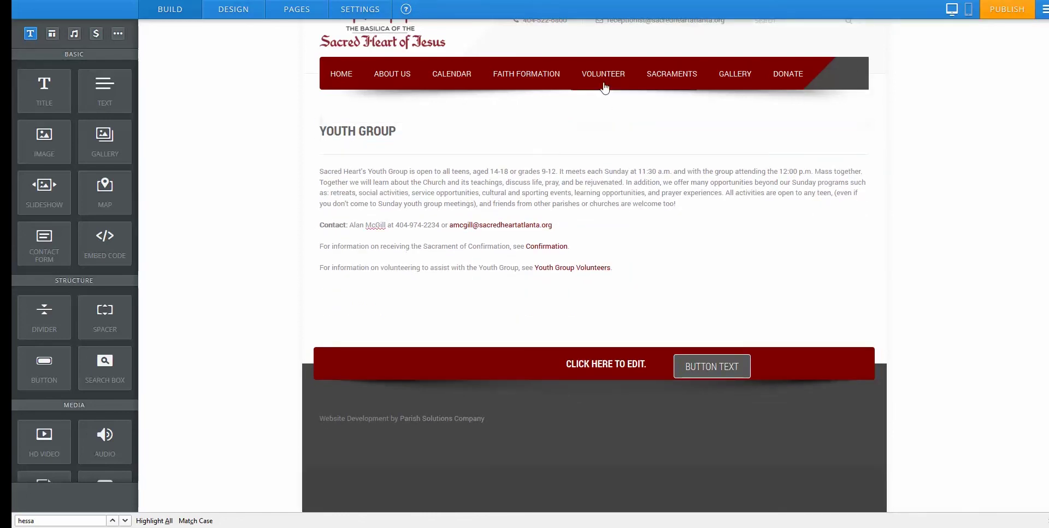
pyautogui.moveTo(679, 80)
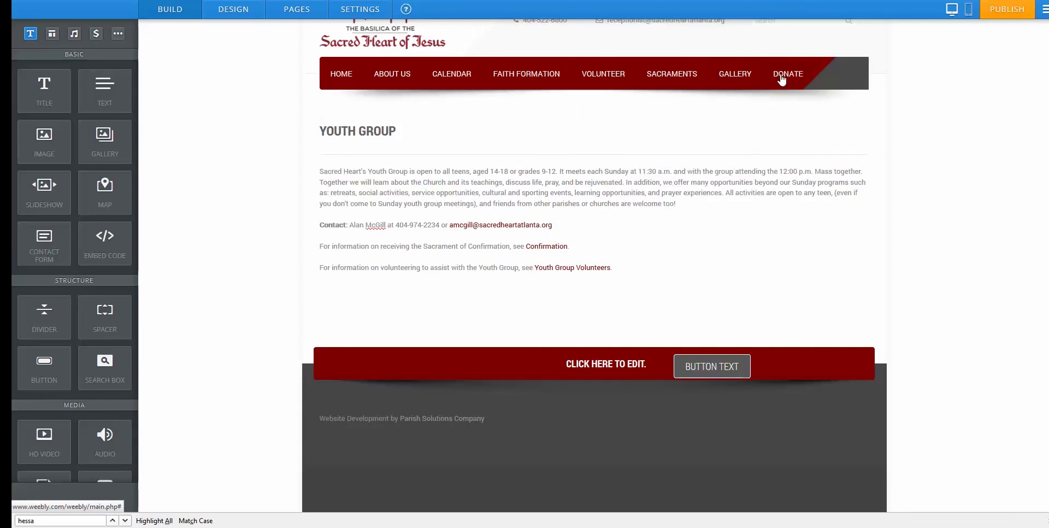
pyautogui.scroll(2, 513, 218)
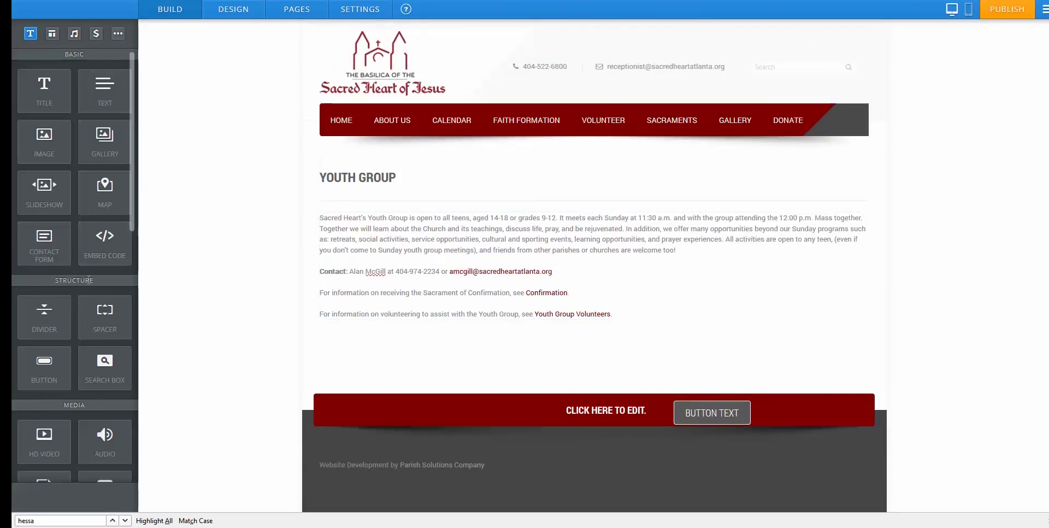
pyautogui.scroll(-5, 96, 322)
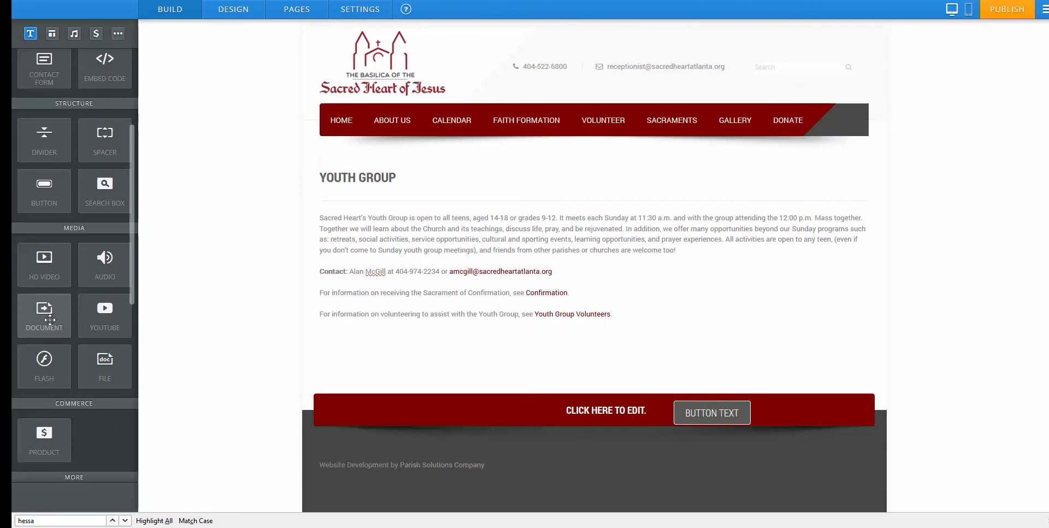
pyautogui.moveTo(44, 315); pyautogui.dragTo(377, 347)
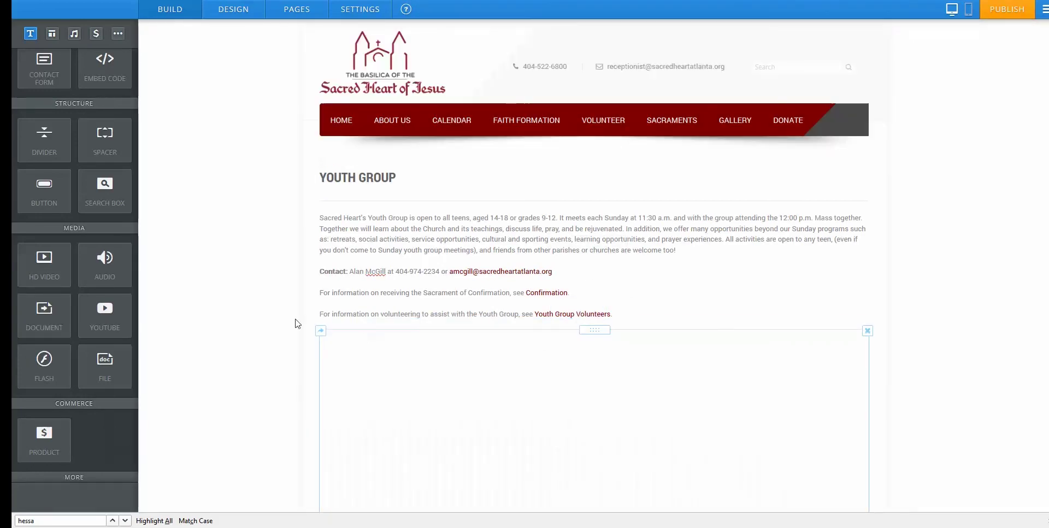
pyautogui.scroll(-2, 487, 337)
pyautogui.click(774, 297)
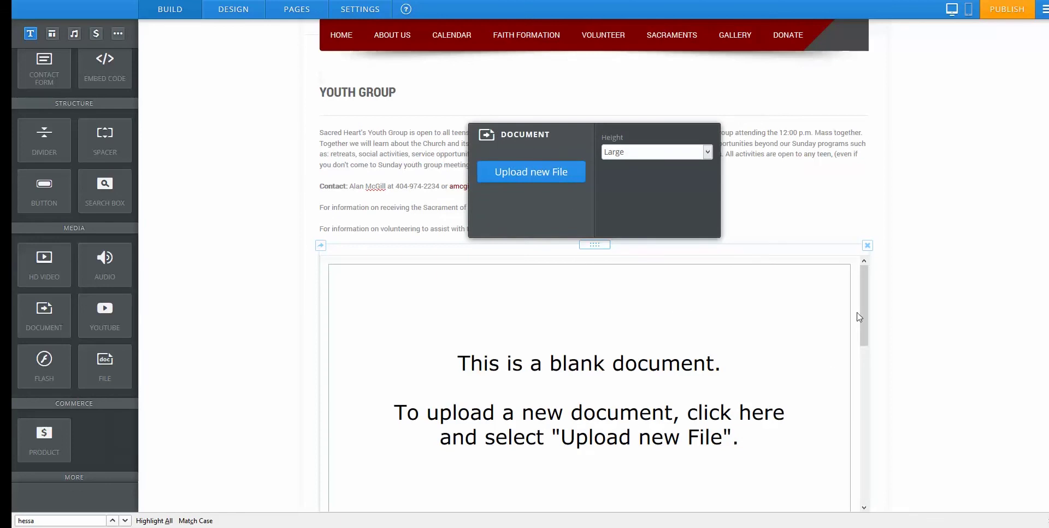
pyautogui.click(867, 246)
pyautogui.click(844, 212)
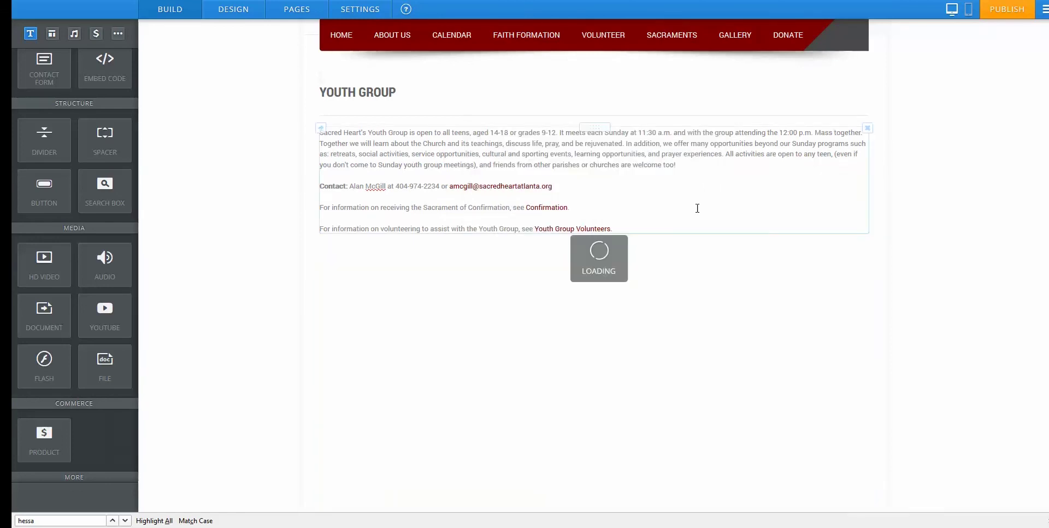
pyautogui.scroll(-3, 76, 366)
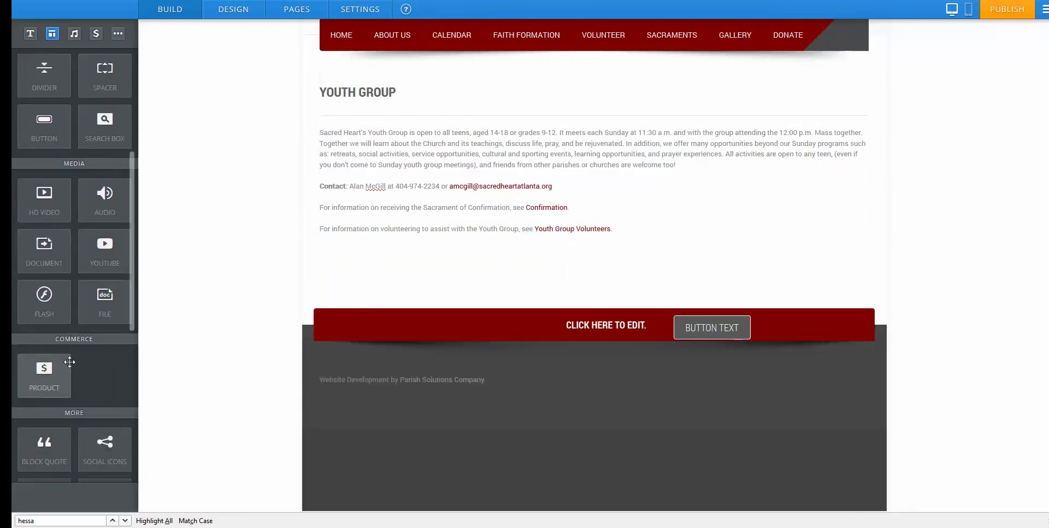
# Add a Block Quote below the page text and edit its quote text.
pyautogui.scroll(-1, 77, 369)
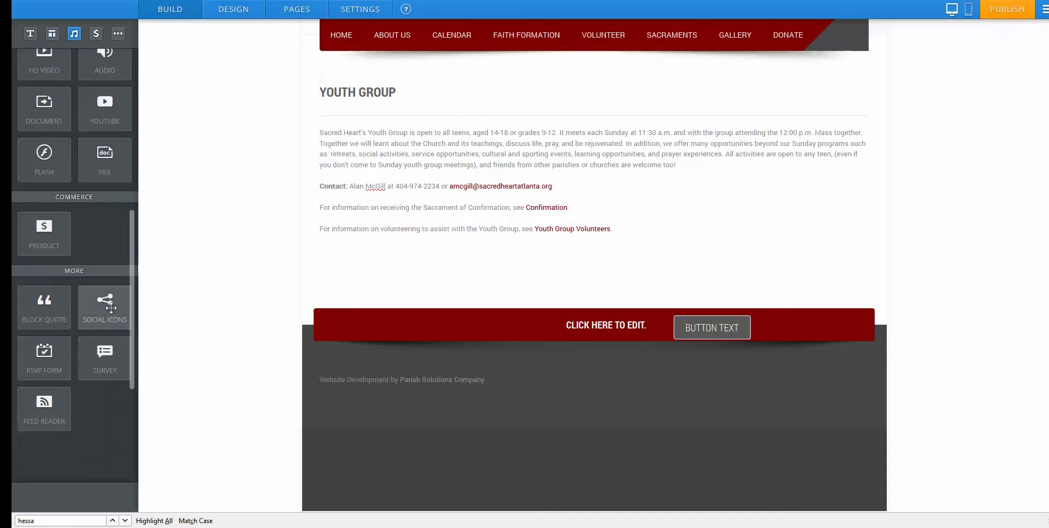
pyautogui.scroll(1, 106, 317)
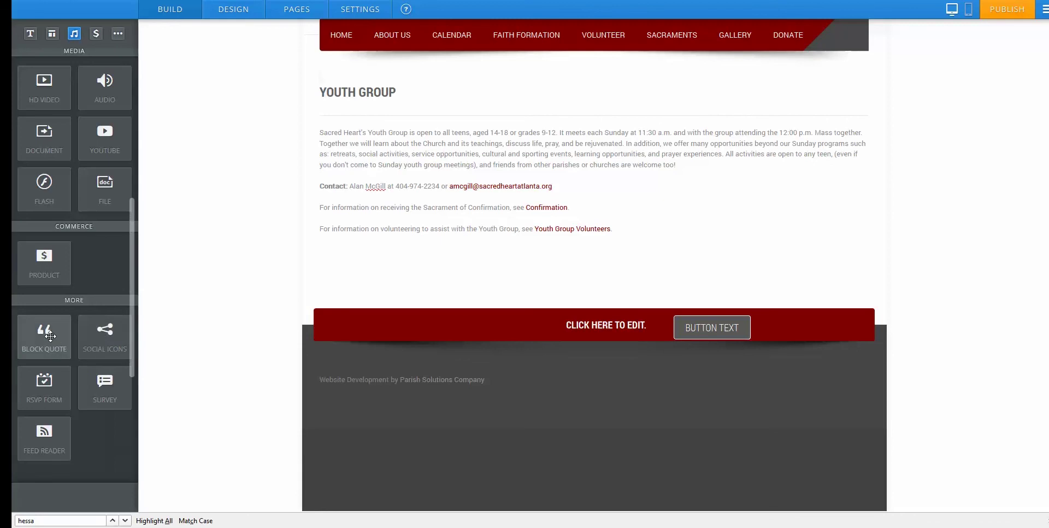
pyautogui.moveTo(45, 334); pyautogui.dragTo(374, 253)
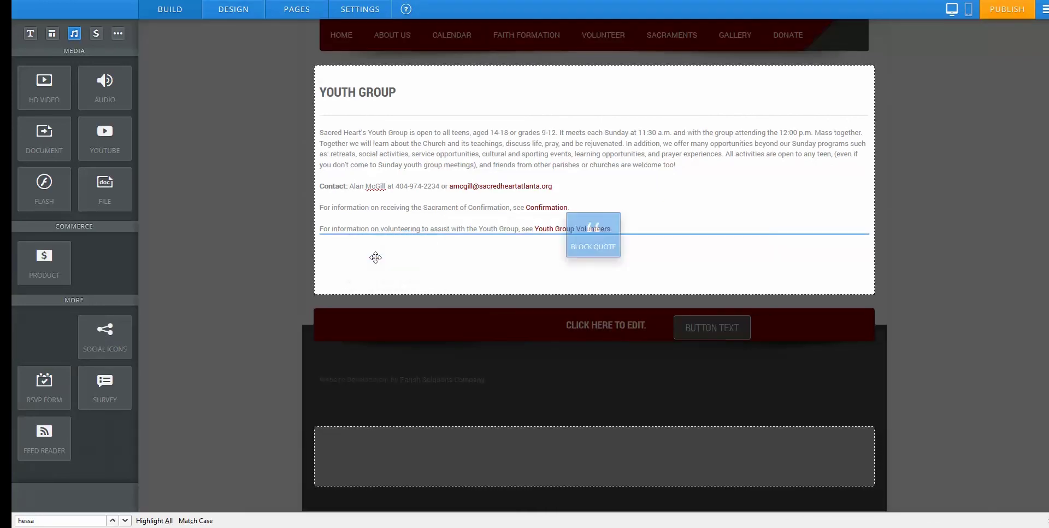
pyautogui.click(404, 255)
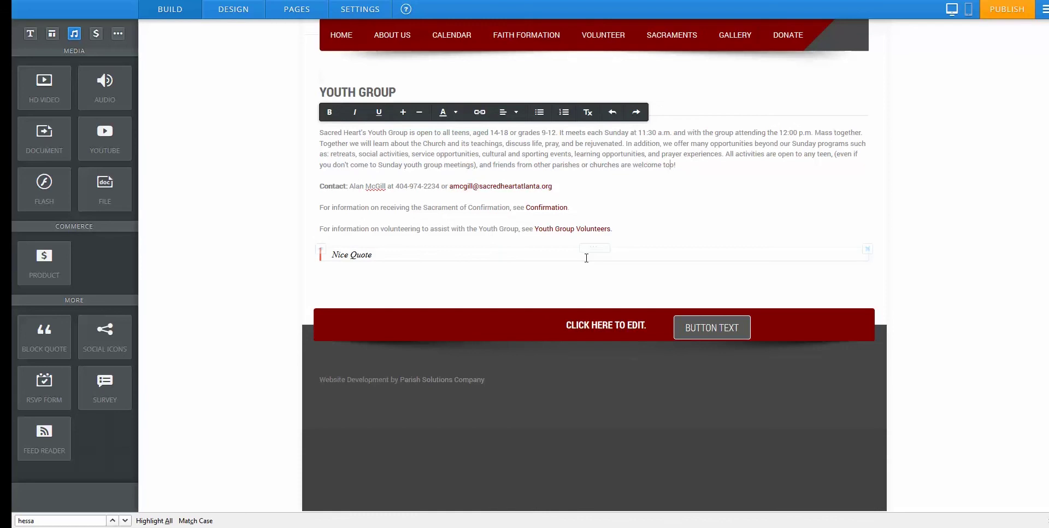
pyautogui.click(815, 242)
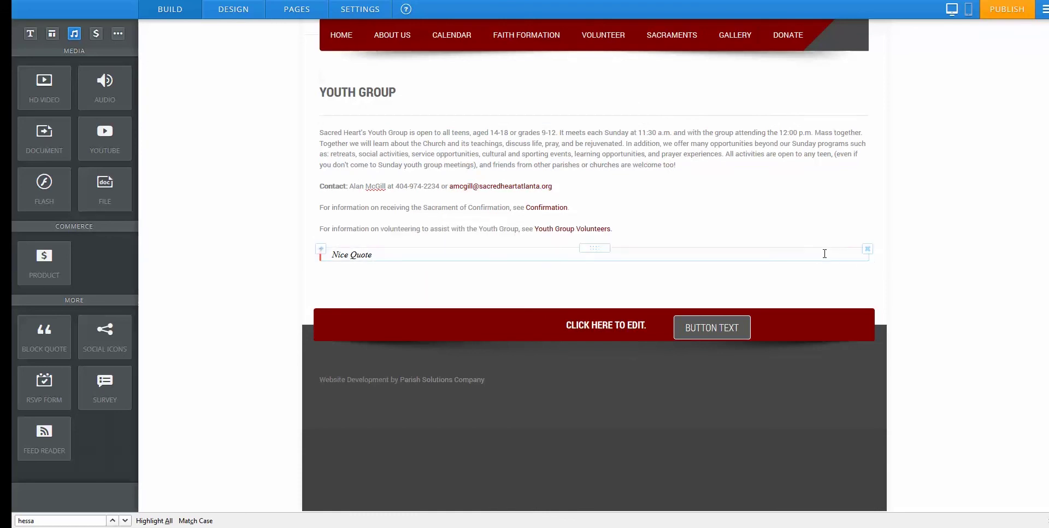
# Delete the quote block, then show the Home page in the mobile layout.
pyautogui.click(867, 251)
pyautogui.click(845, 218)
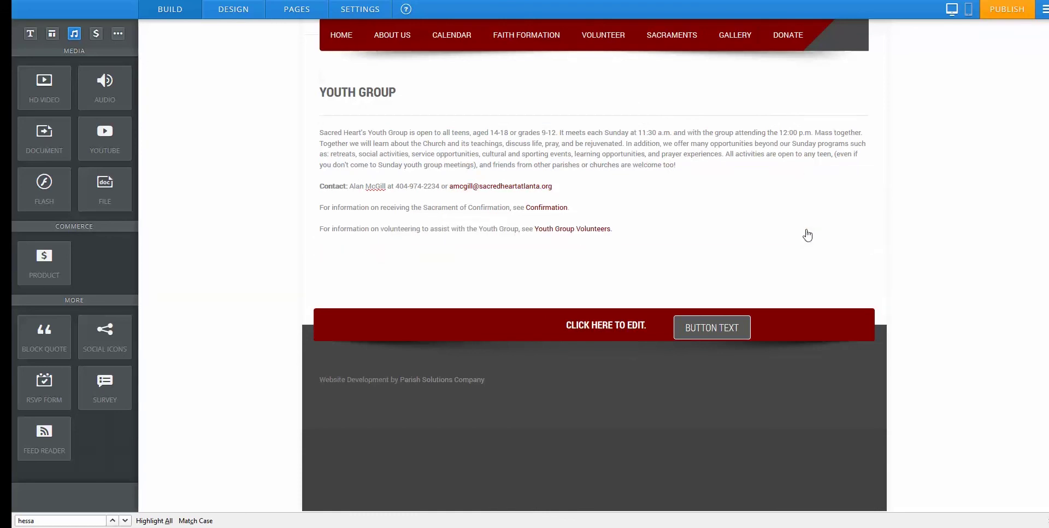
pyautogui.click(340, 138)
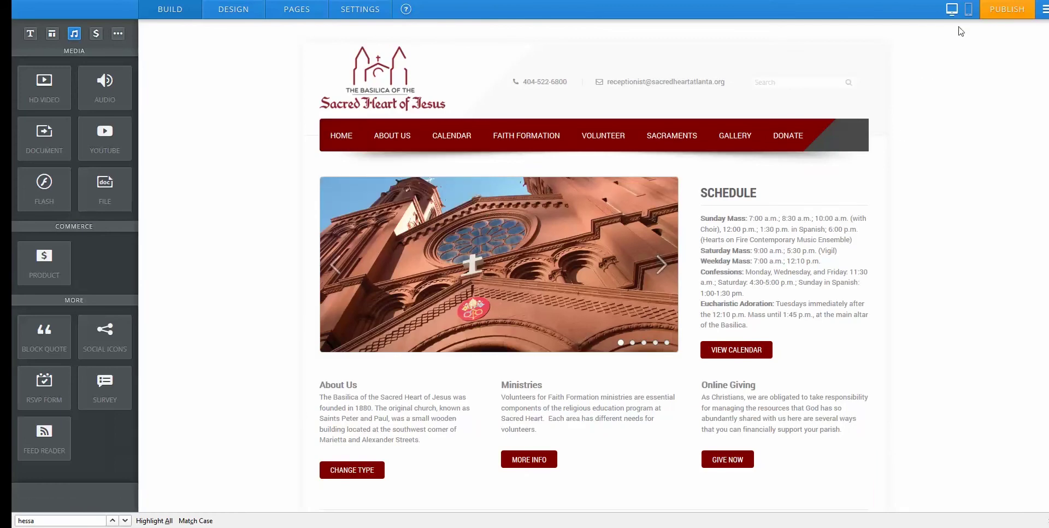
pyautogui.click(969, 10)
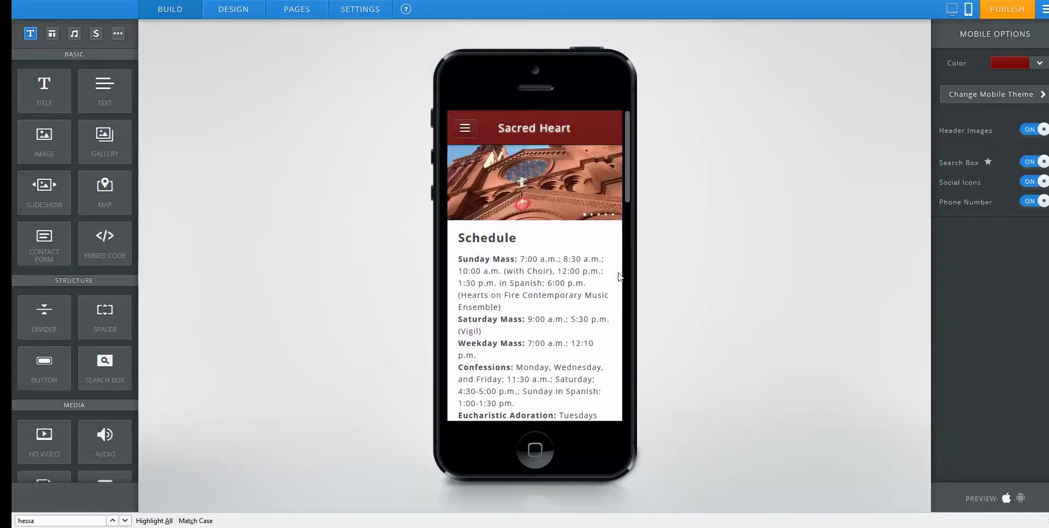
# In the mobile preview, go to About Us > About Sacred Heart.
pyautogui.moveTo(628, 177); pyautogui.dragTo(615, 159)
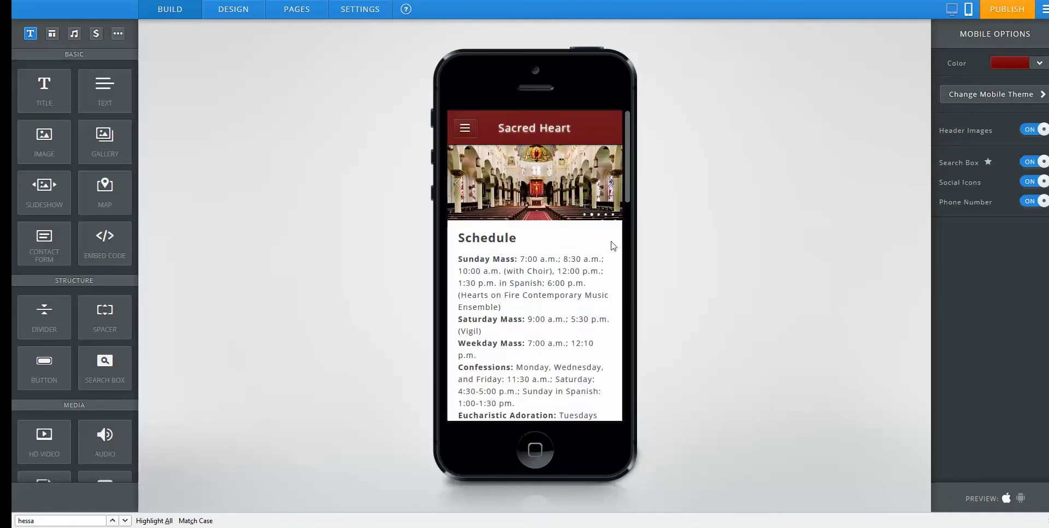
pyautogui.click(465, 128)
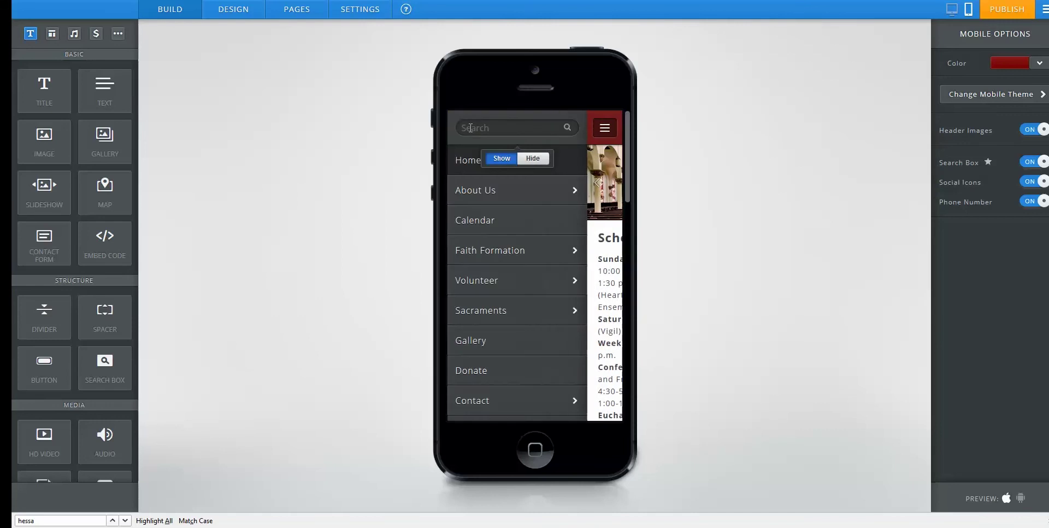
pyautogui.click(490, 199)
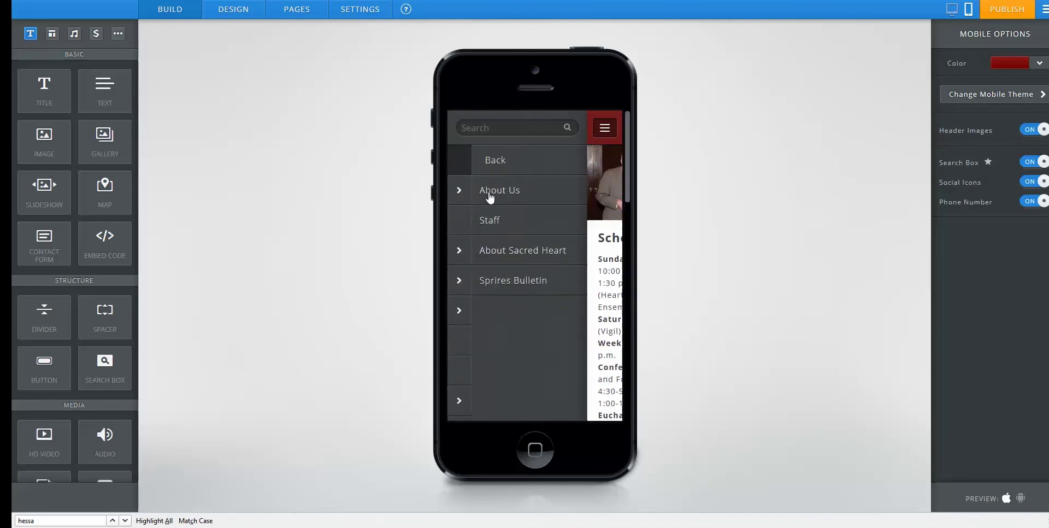
pyautogui.click(486, 253)
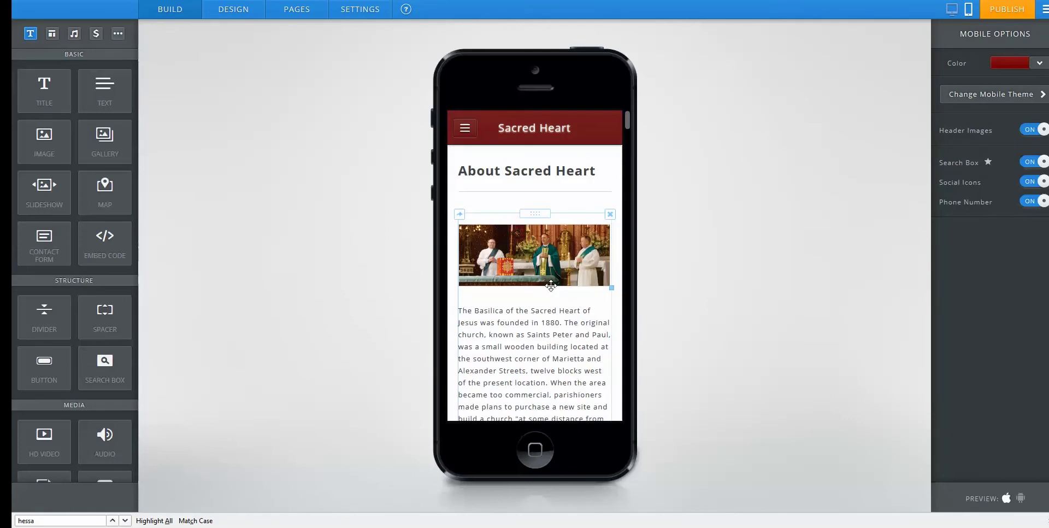
# Place the cursor in the About Sacred Heart intro text, then return to desktop layout.
pyautogui.click(568, 326)
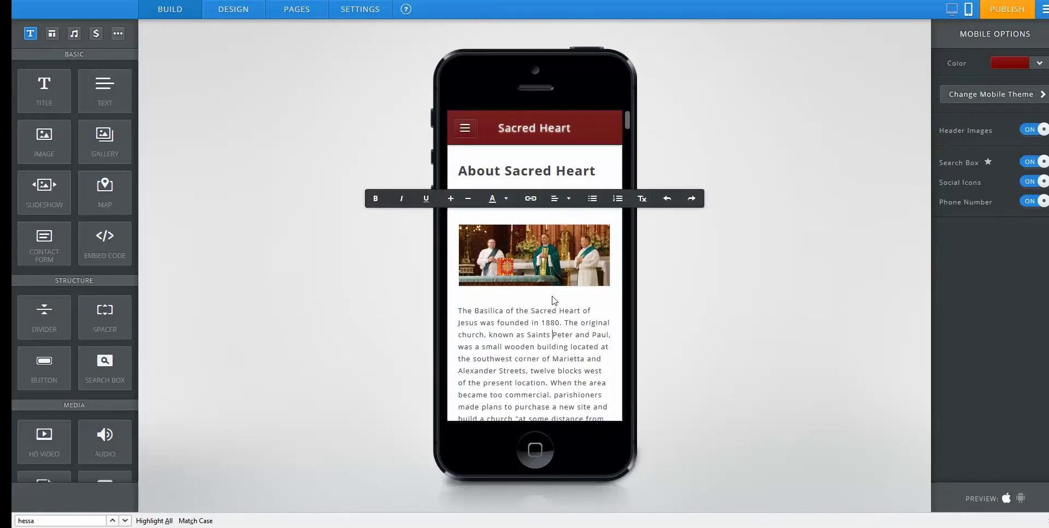
pyautogui.scroll(-10, 568, 326)
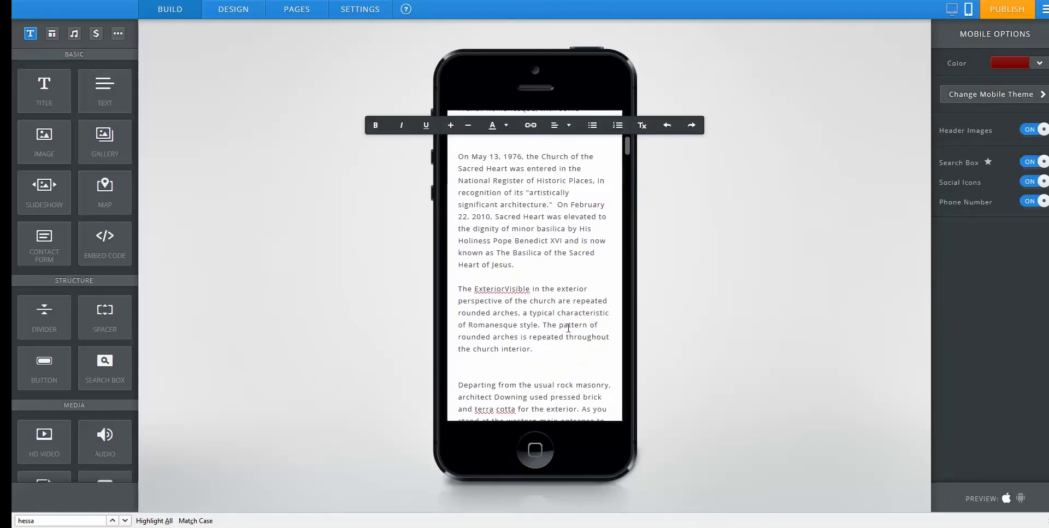
pyautogui.scroll(10, 568, 328)
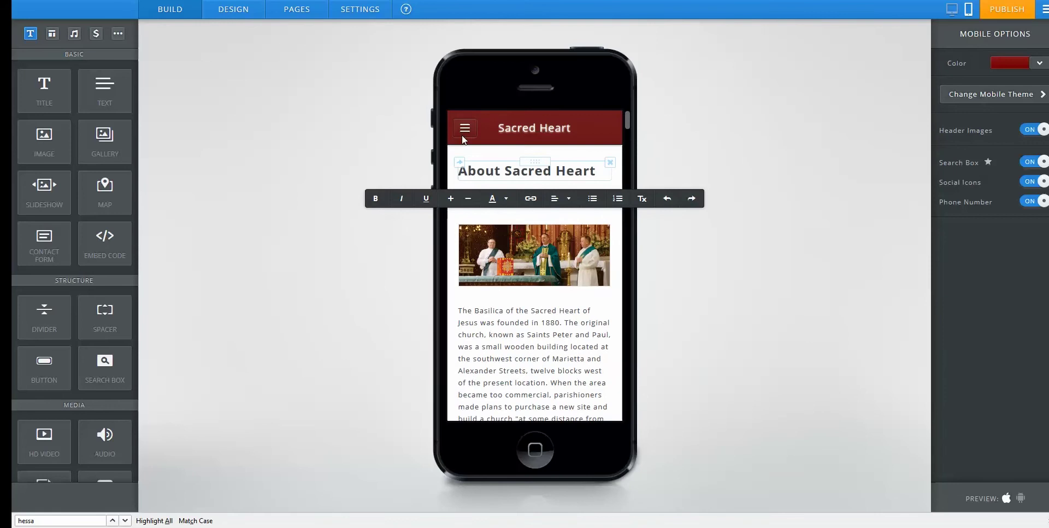
pyautogui.click(519, 318)
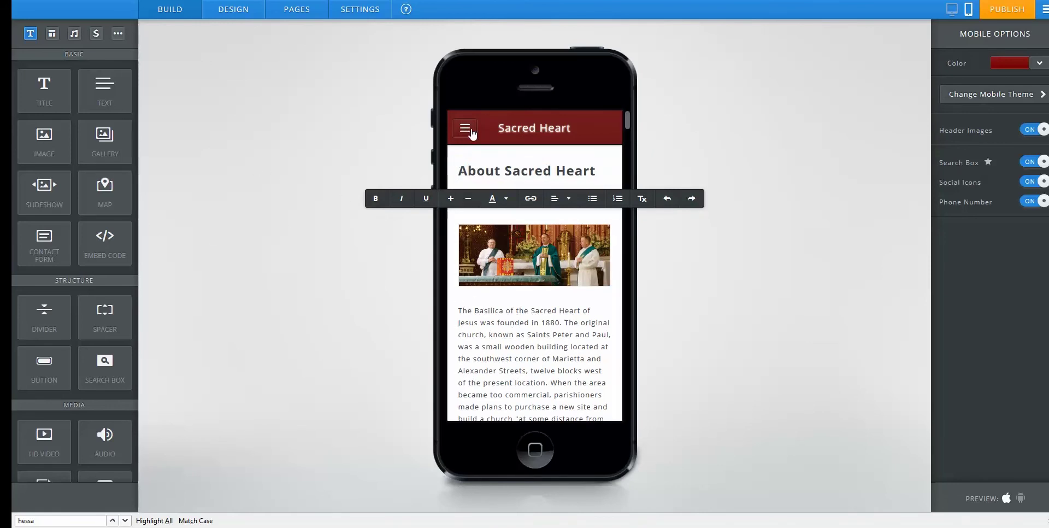
pyautogui.click(953, 12)
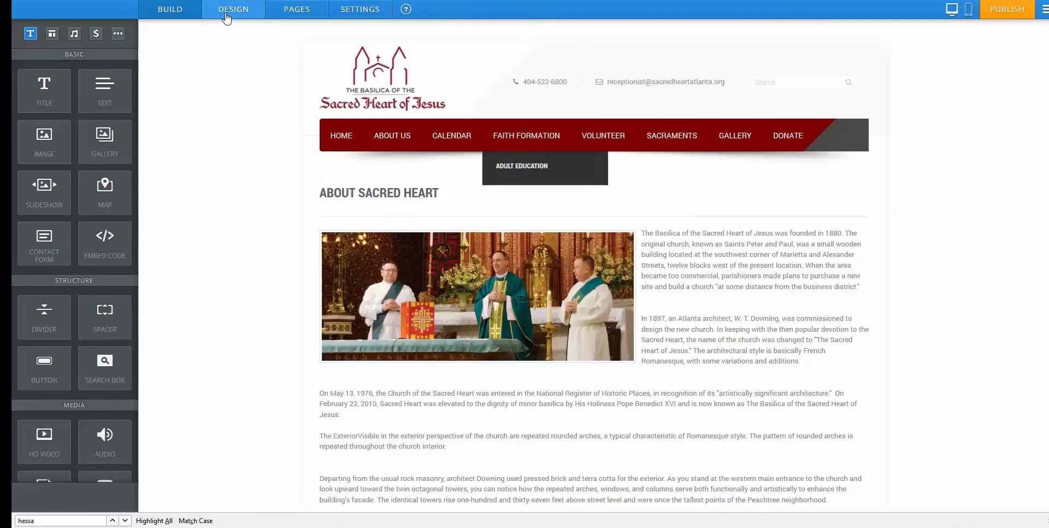
# Create a Standard Page named 'New Page' with the No Header layout and open it for editing.
pyautogui.click(284, 15)
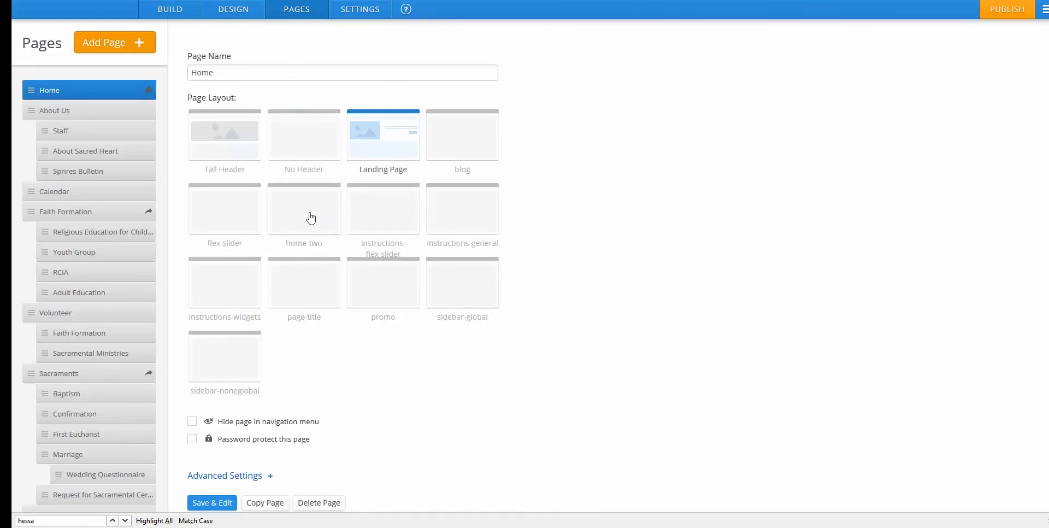
pyautogui.scroll(-3, 122, 219)
pyautogui.scroll(3, 124, 218)
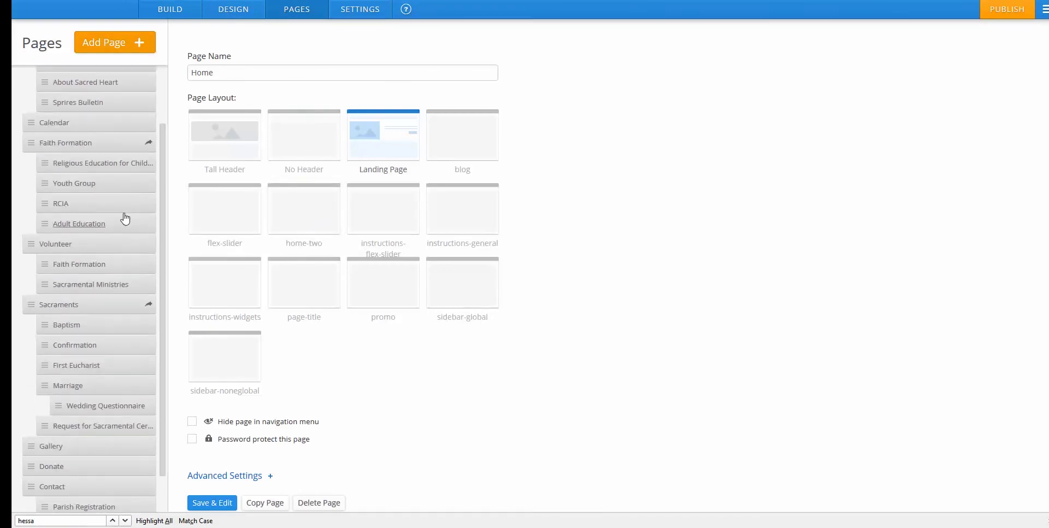
pyautogui.click(115, 46)
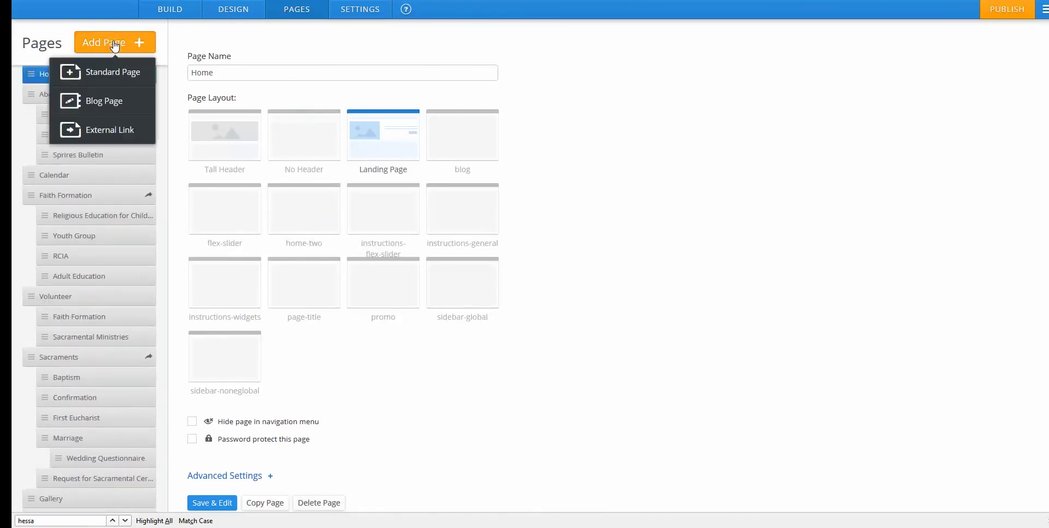
pyautogui.click(117, 74)
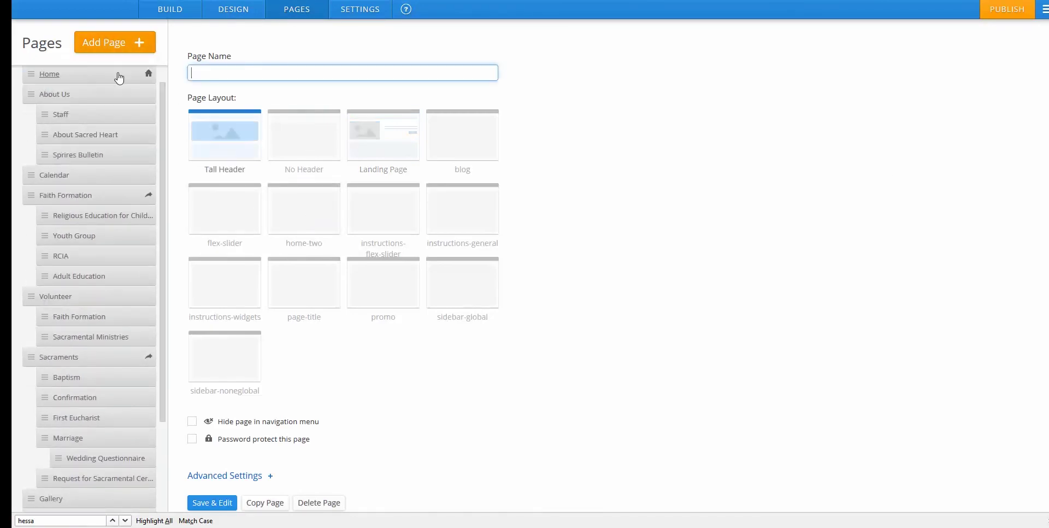
pyautogui.click(309, 149)
pyautogui.click(265, 77)
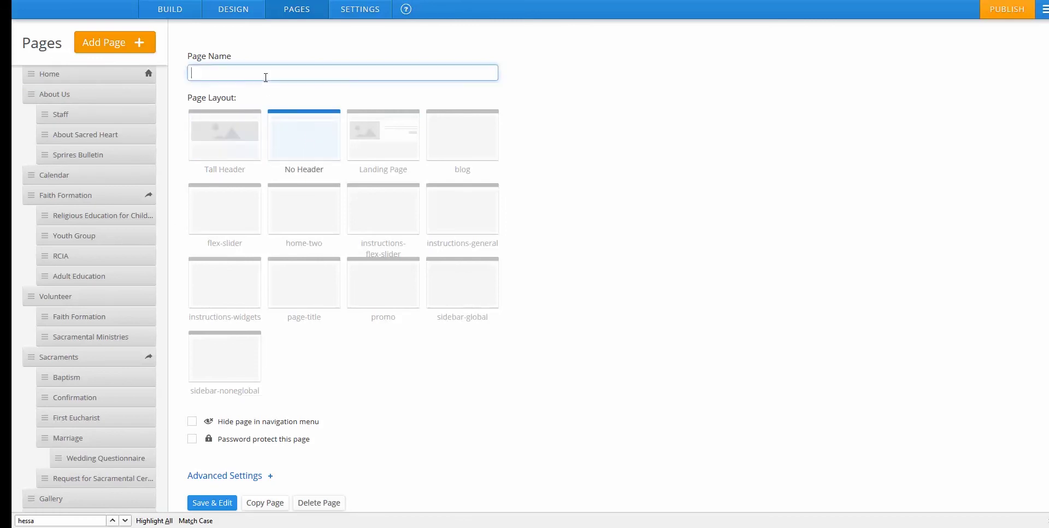
pyautogui.write('New Page')
pyautogui.click(207, 507)
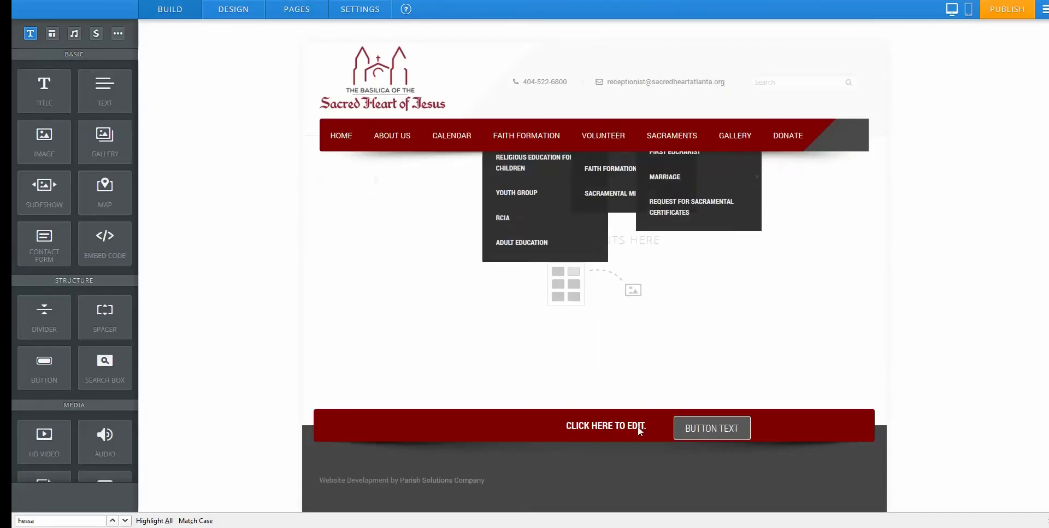
# Add a title block below the navigation bar and edit it to read NEW PAGE TITLE.
pyautogui.scroll(-1, 448, 179)
pyautogui.scroll(1, 480, 309)
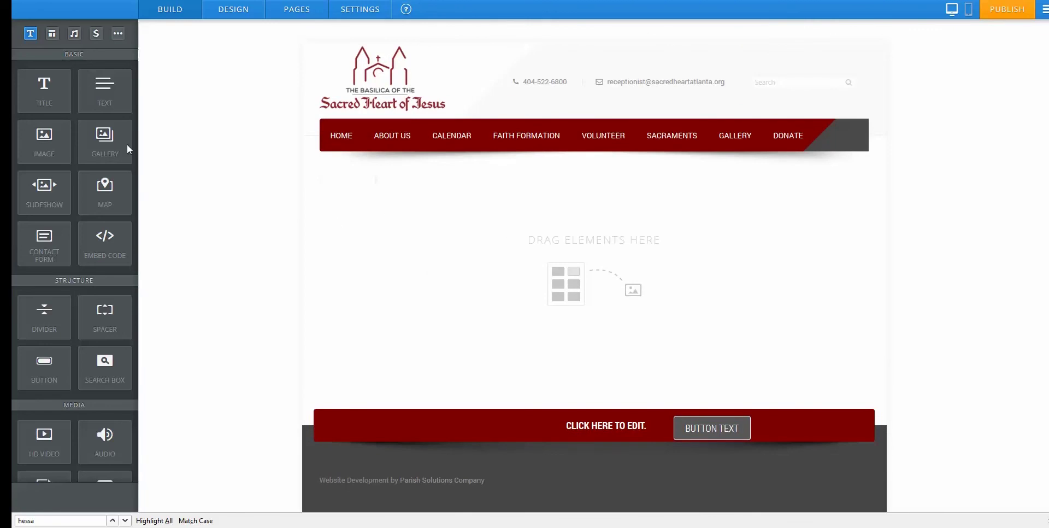
pyautogui.moveTo(44, 87); pyautogui.dragTo(374, 188)
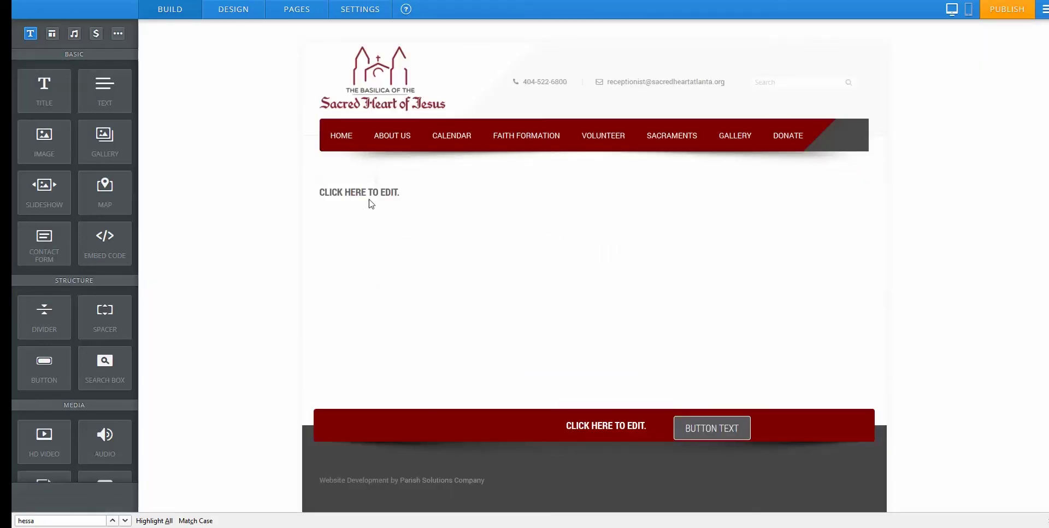
pyautogui.click(377, 196)
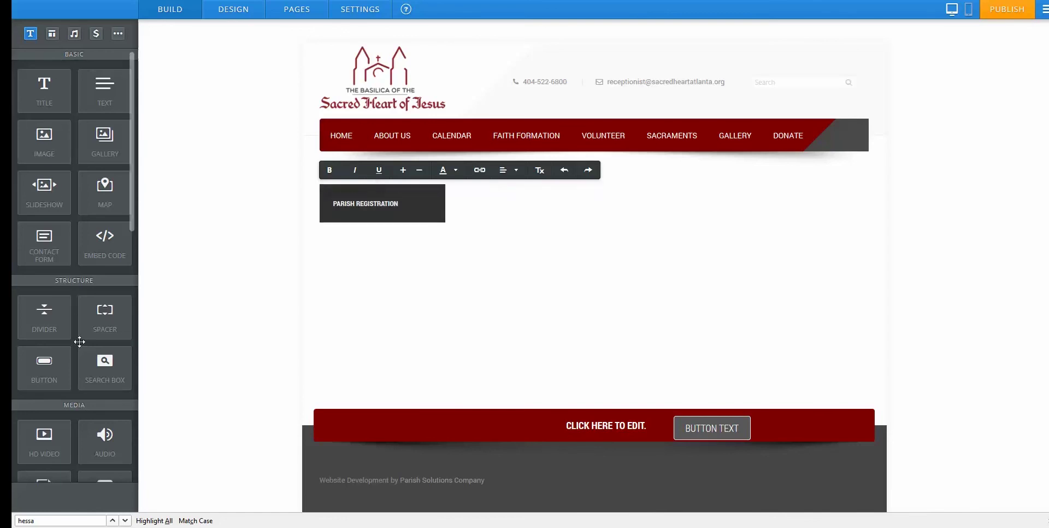
# Add a divider and a 'New page text' paragraph, then add and remove an empty image block.
pyautogui.moveTo(48, 323); pyautogui.dragTo(443, 275)
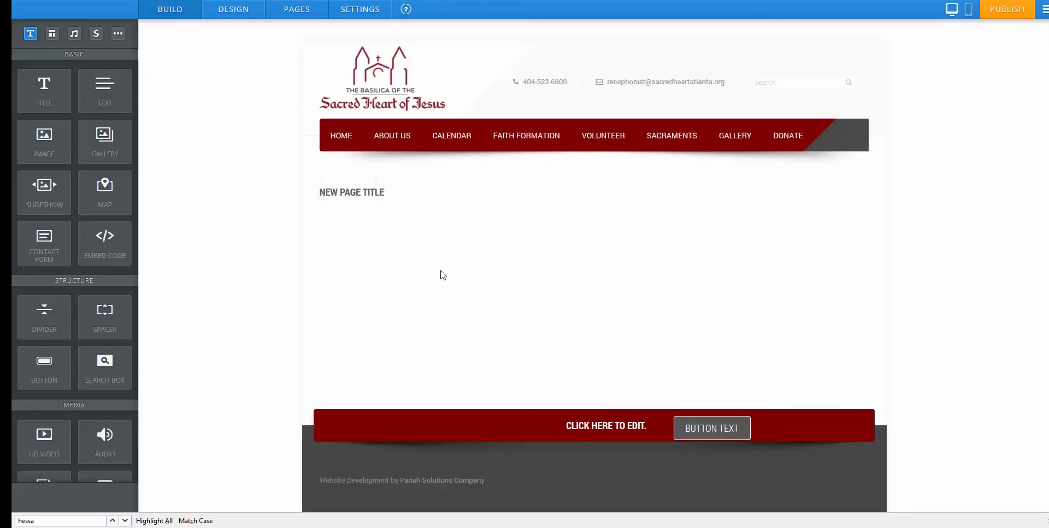
pyautogui.moveTo(127, 109); pyautogui.dragTo(381, 258)
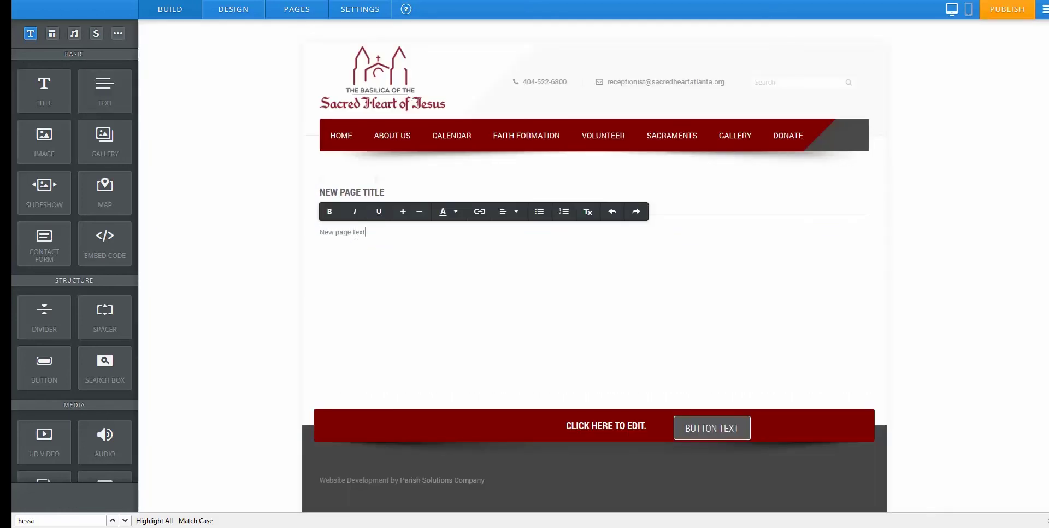
pyautogui.moveTo(48, 152); pyautogui.dragTo(351, 276)
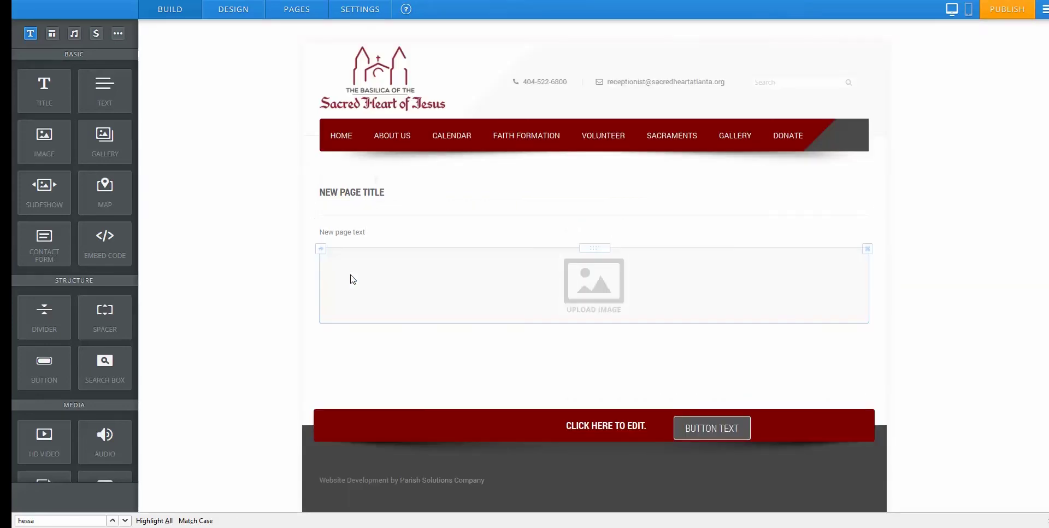
pyautogui.click(867, 248)
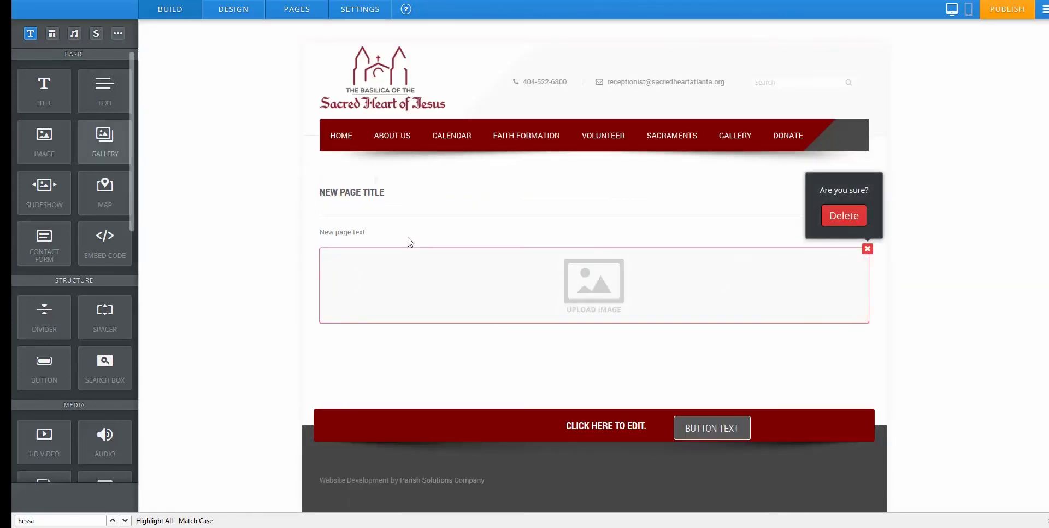
pyautogui.click(844, 218)
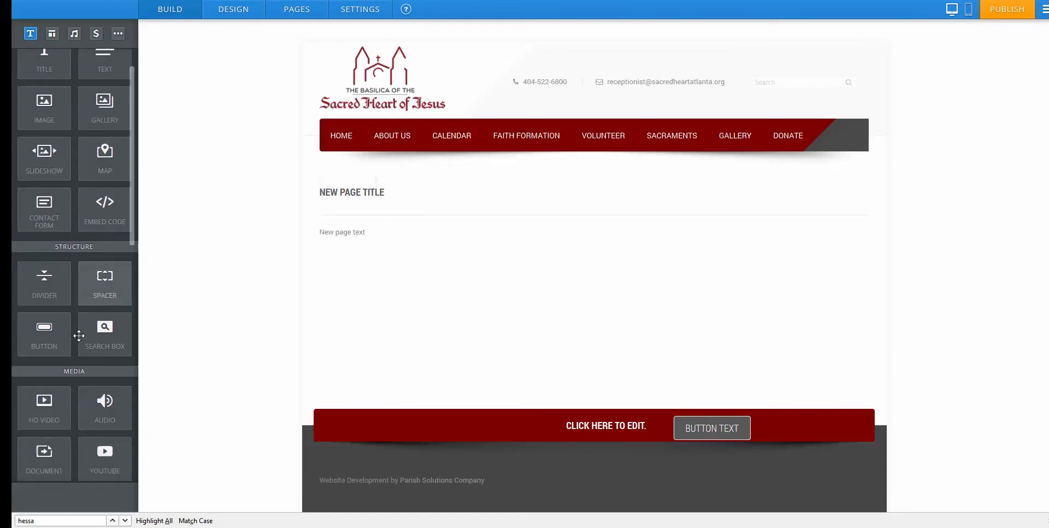
pyautogui.scroll(-2, 100, 273)
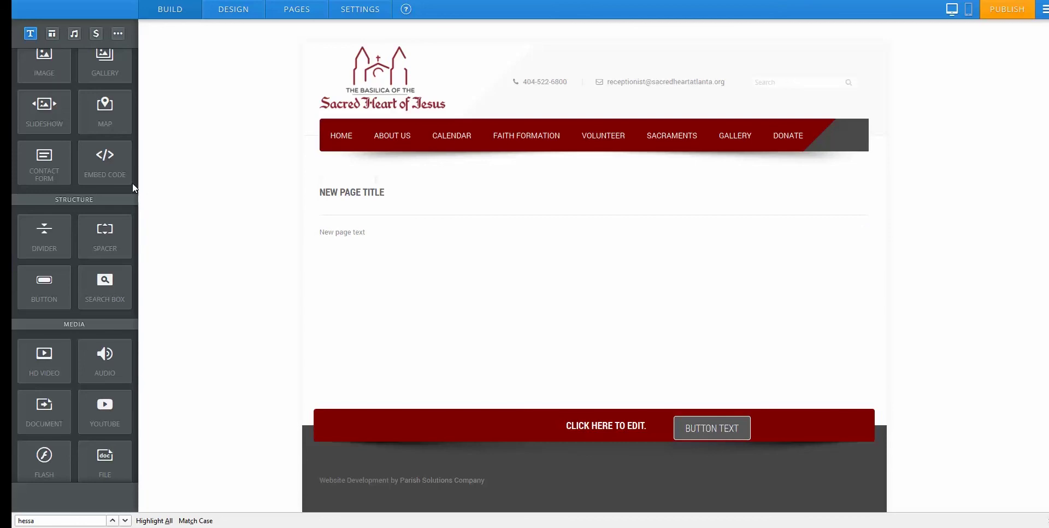
pyautogui.scroll(2, 104, 234)
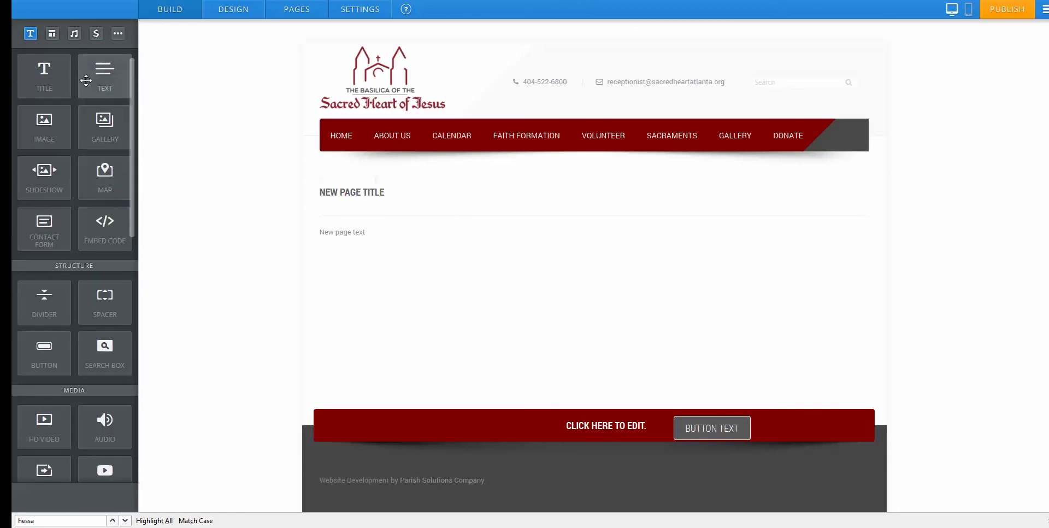
# Add a second column with title and text, and put the divider between NEW PAGE TITLE and its text.
pyautogui.moveTo(85, 80); pyautogui.dragTo(839, 220)
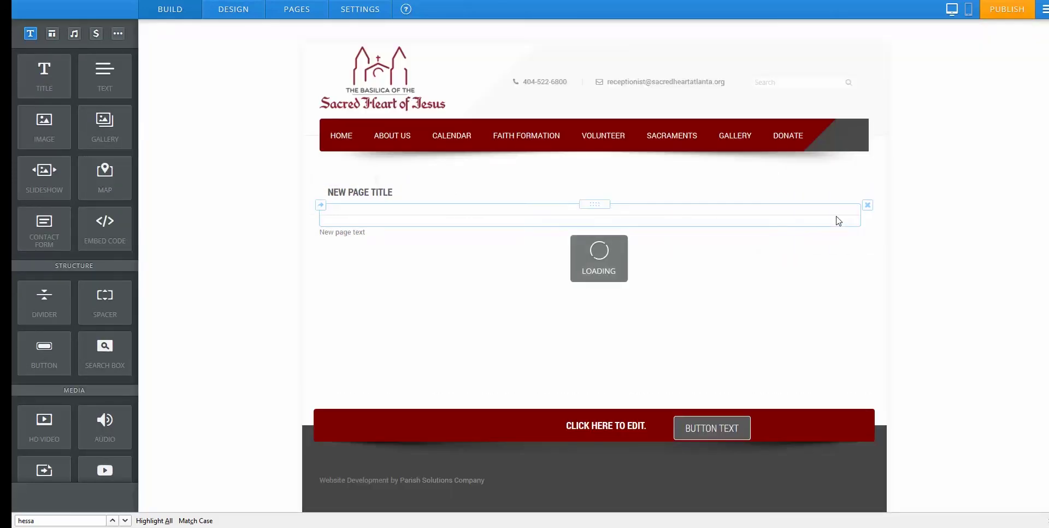
pyautogui.moveTo(45, 74); pyautogui.dragTo(830, 191)
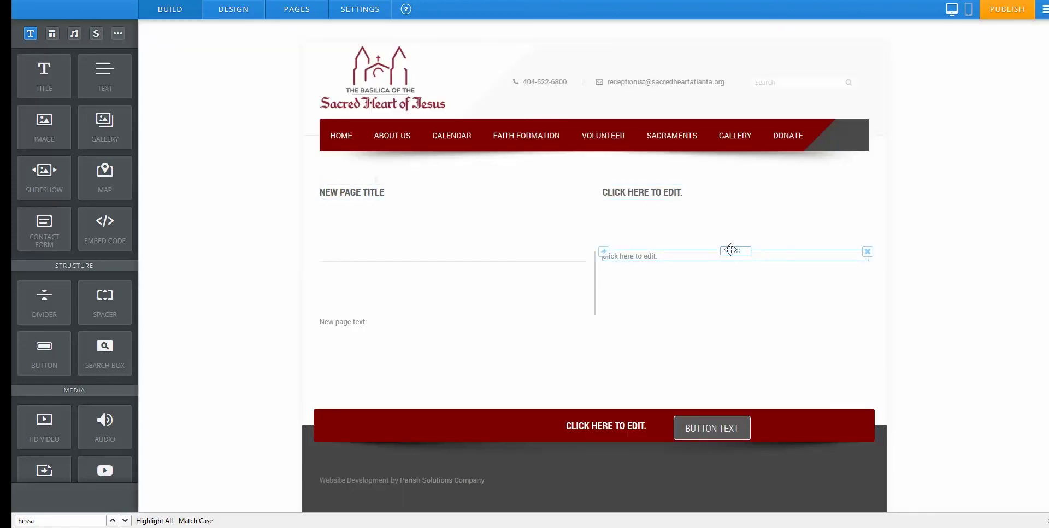
pyautogui.moveTo(731, 248); pyautogui.dragTo(743, 221)
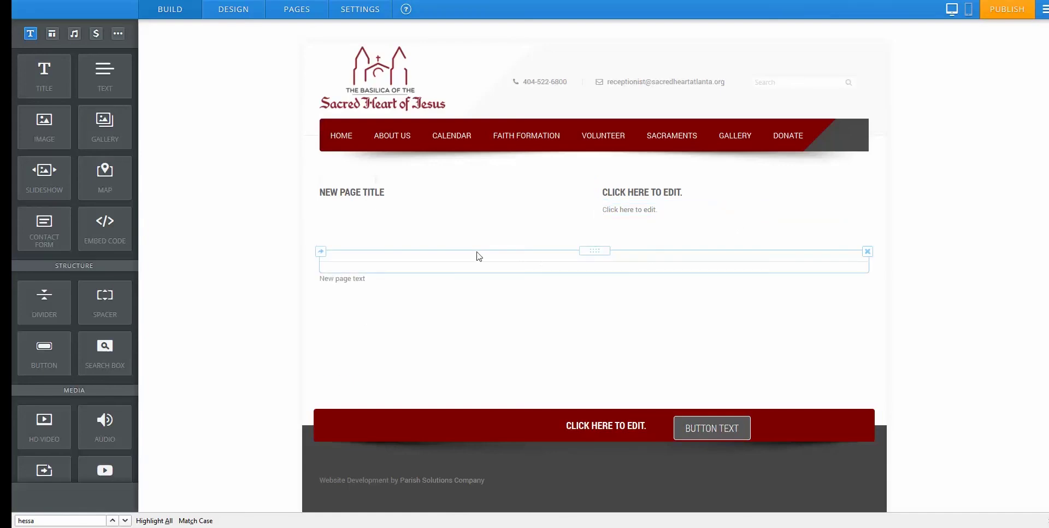
pyautogui.moveTo(590, 248); pyautogui.dragTo(471, 216)
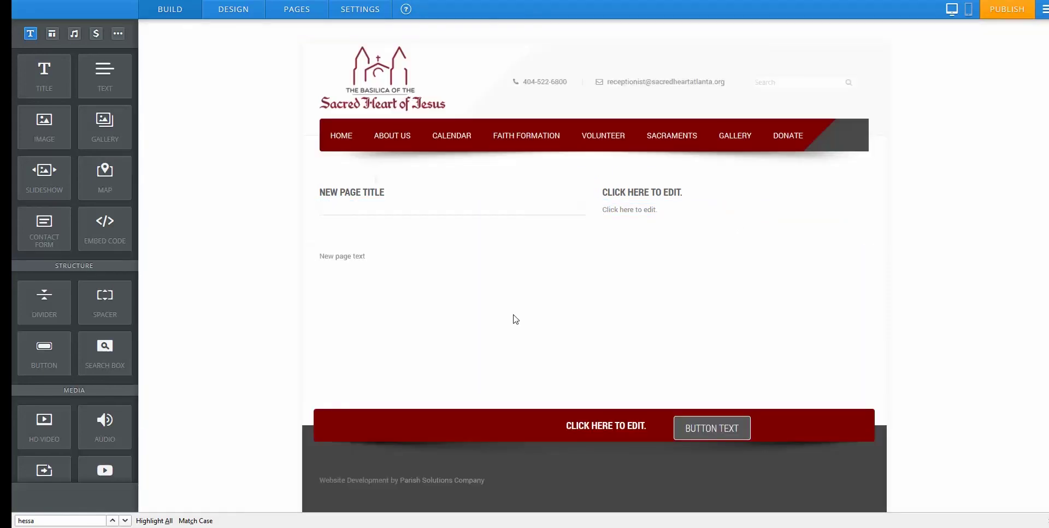
pyautogui.moveTo(581, 251); pyautogui.dragTo(531, 234)
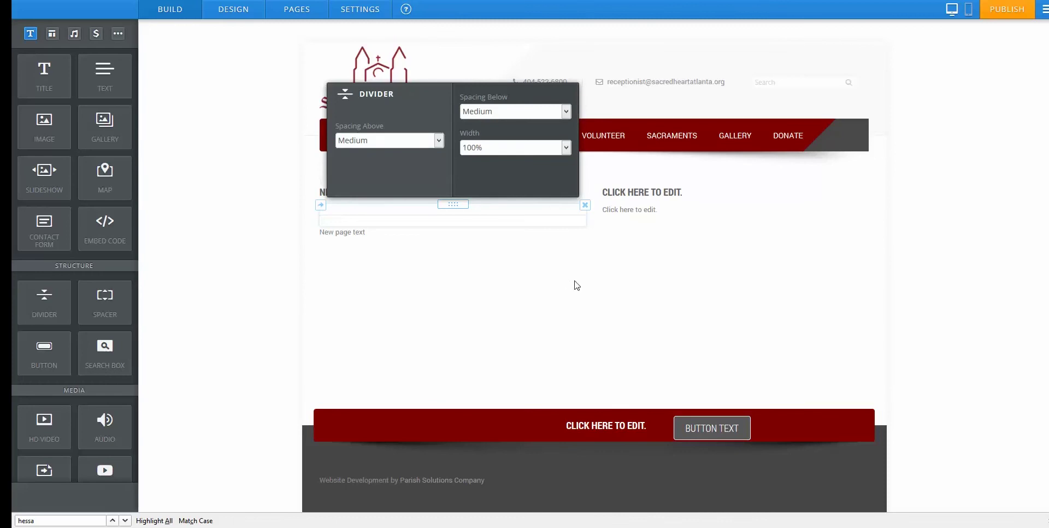
# Add a divider under the right-hand title and a FULL WIDTH title below the columns.
pyautogui.moveTo(44, 303); pyautogui.dragTo(653, 211)
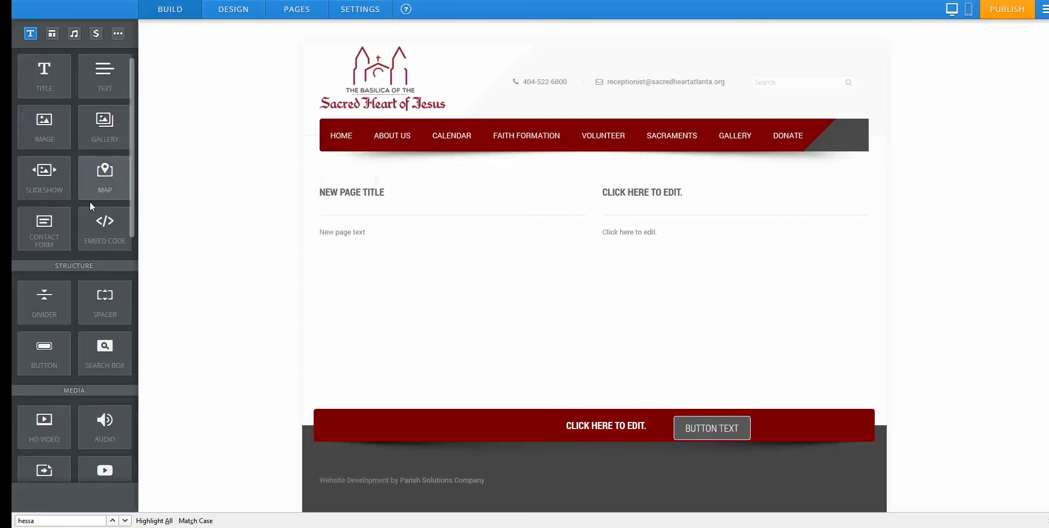
pyautogui.moveTo(51, 307); pyautogui.dragTo(559, 291)
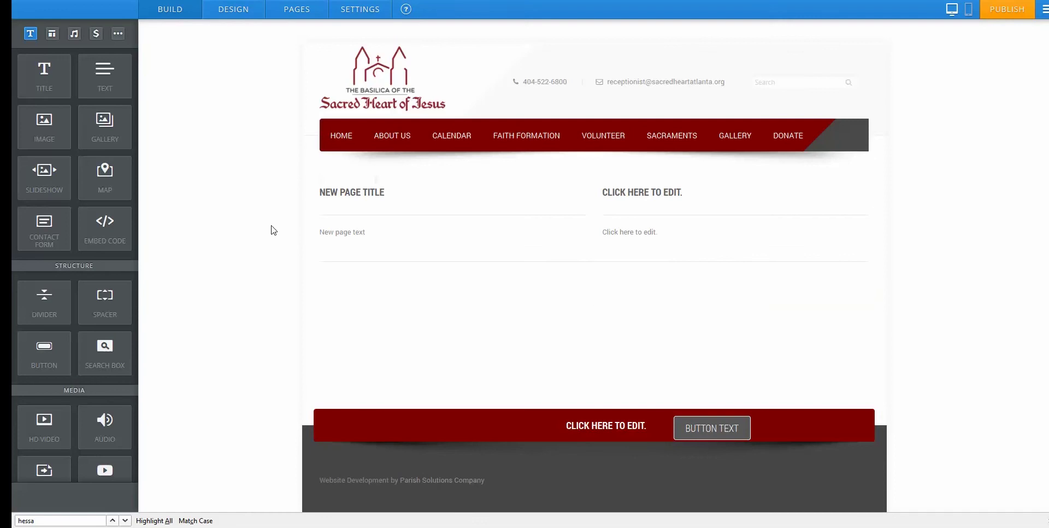
pyautogui.moveTo(44, 74); pyautogui.dragTo(398, 330)
pyautogui.click(370, 288)
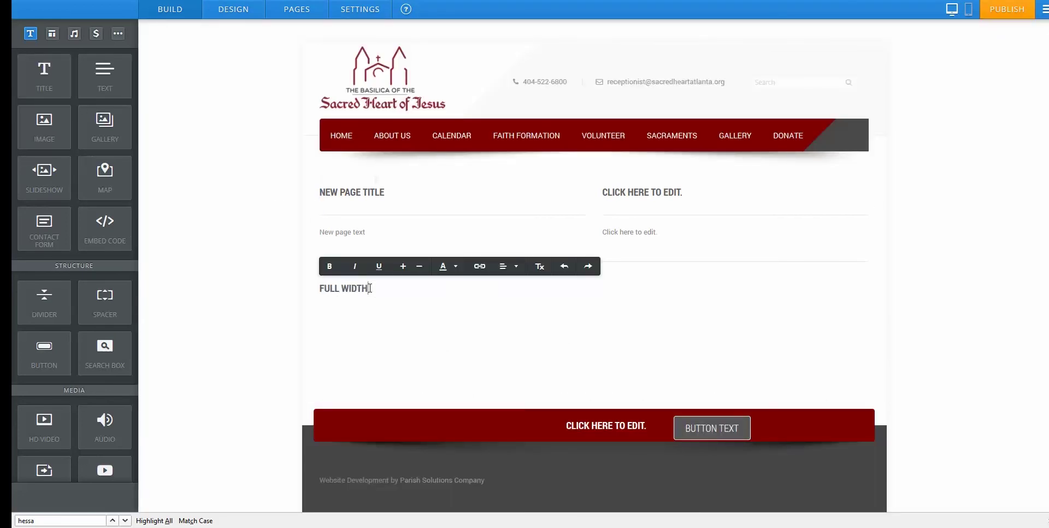
pyautogui.click(403, 314)
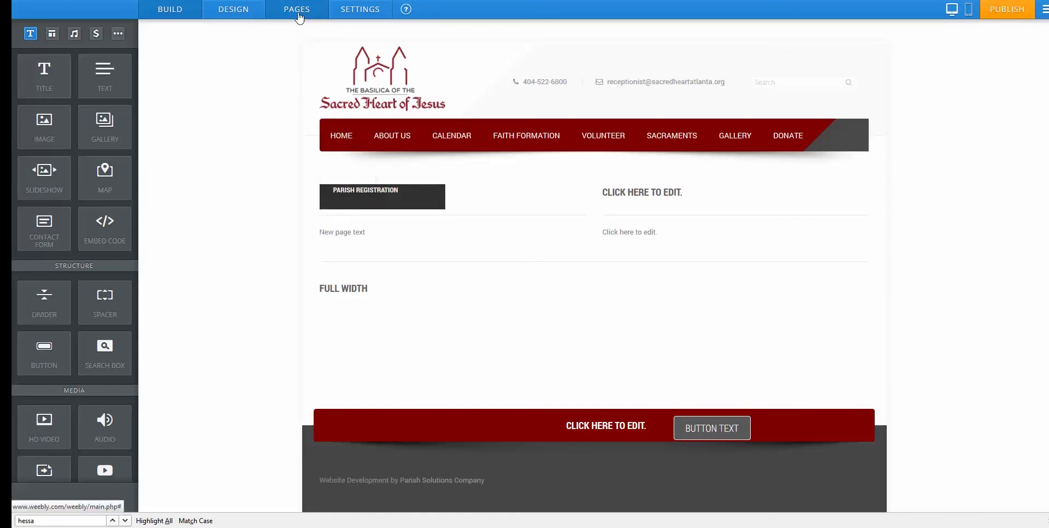
# Move New Page under Volunteer in the page list and save the settings.
pyautogui.click(298, 18)
pyautogui.scroll(-3, 117, 315)
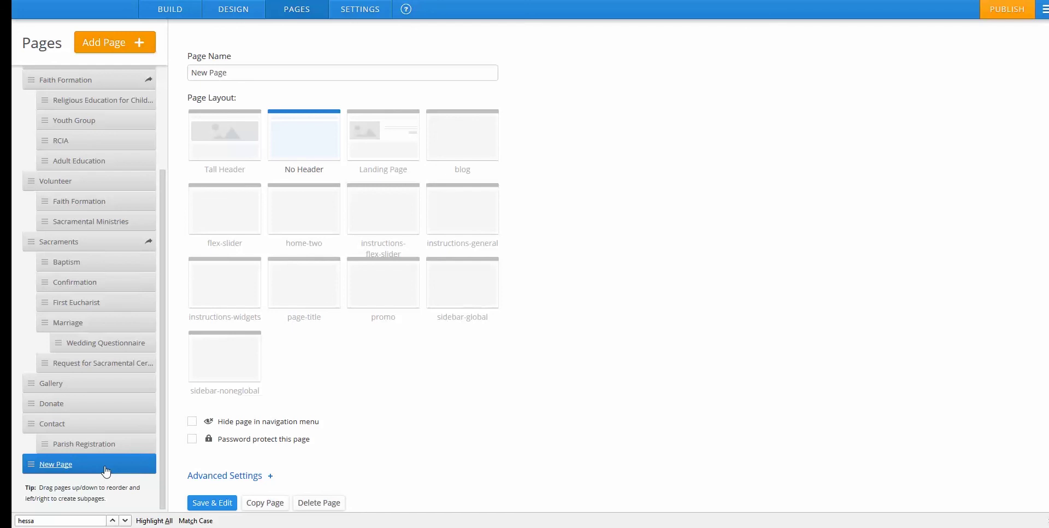
pyautogui.moveTo(106, 471); pyautogui.dragTo(119, 242)
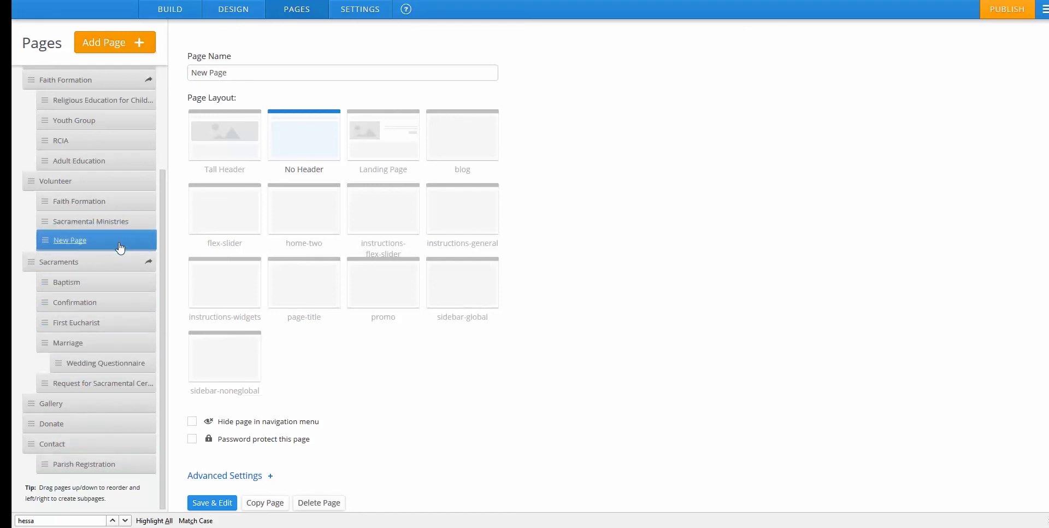
pyautogui.click(222, 502)
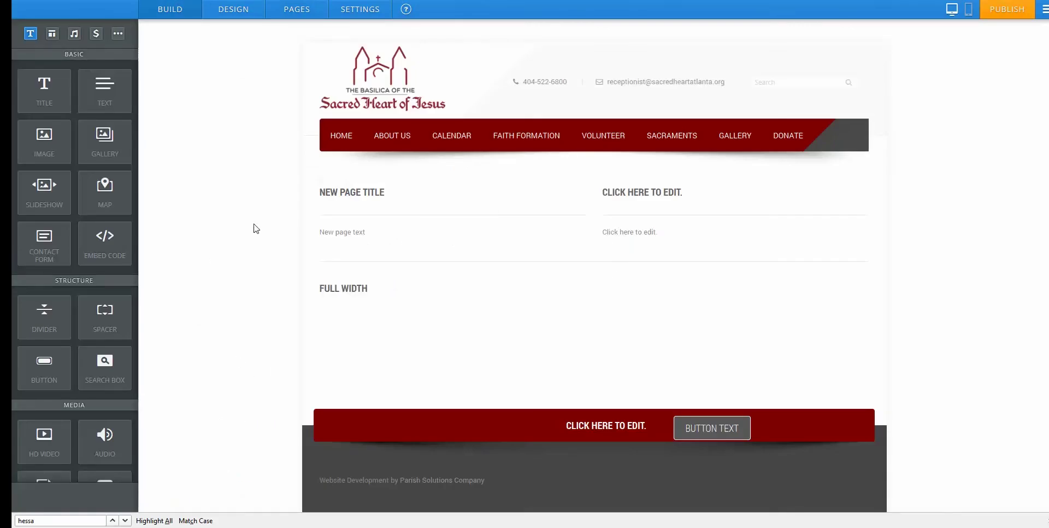
# Check the Volunteer dropdown pages, open New Page, and bring up its settings.
pyautogui.moveTo(595, 147)
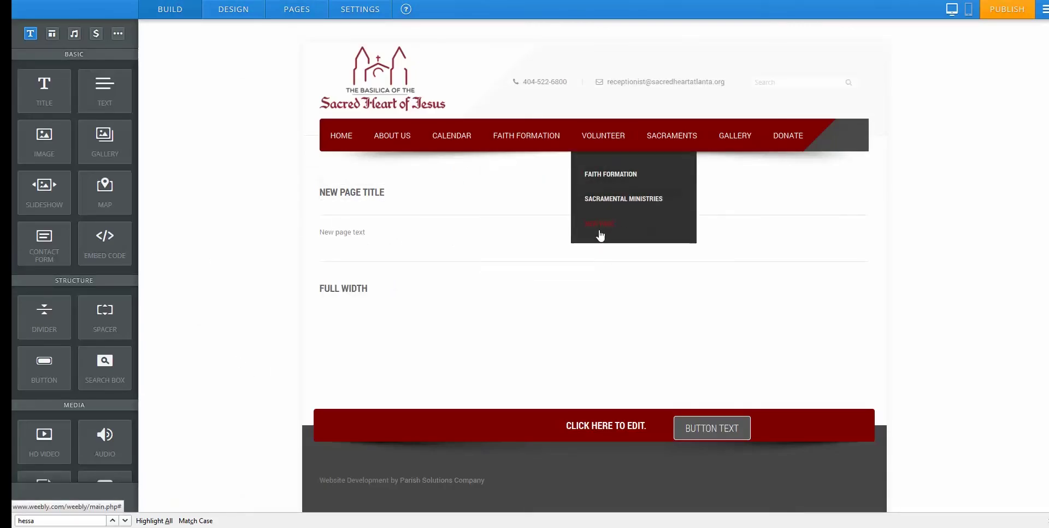
pyautogui.click(600, 174)
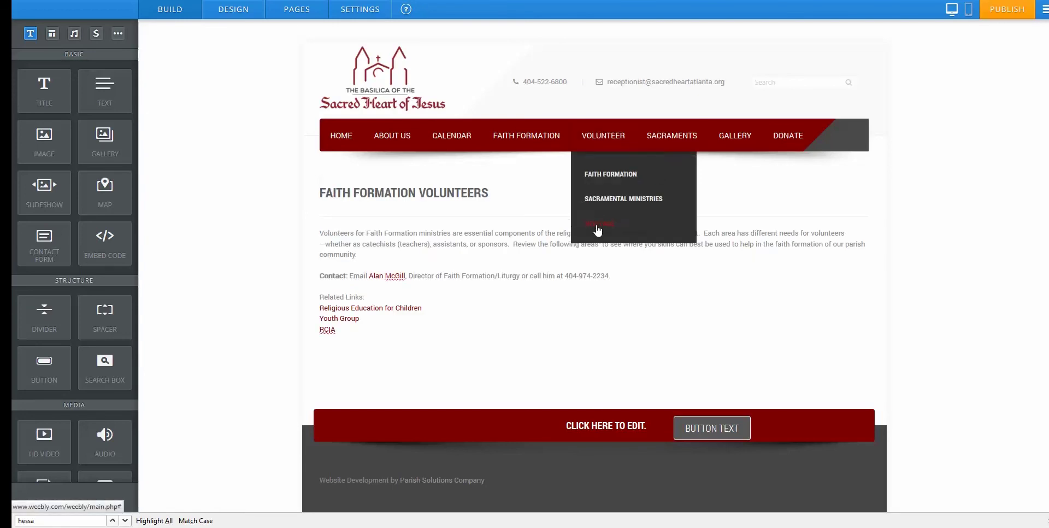
pyautogui.click(597, 227)
pyautogui.click(297, 10)
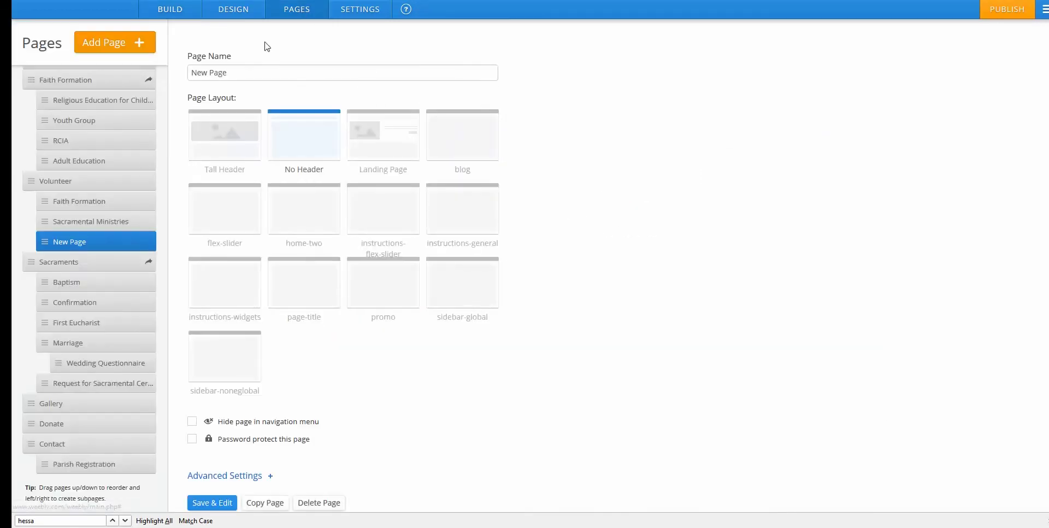
# Place New Page after Sacramental Ministries, tick 'Hide page in navigation menu', and save.
pyautogui.moveTo(106, 247)
pyautogui.mouseDown()
pyautogui.moveTo(94, 342)
pyautogui.moveTo(106, 333)
pyautogui.moveTo(109, 460)
pyautogui.moveTo(87, 379)
pyautogui.moveTo(110, 388)
pyautogui.moveTo(103, 234)
pyautogui.moveTo(112, 240)
pyautogui.mouseUp()
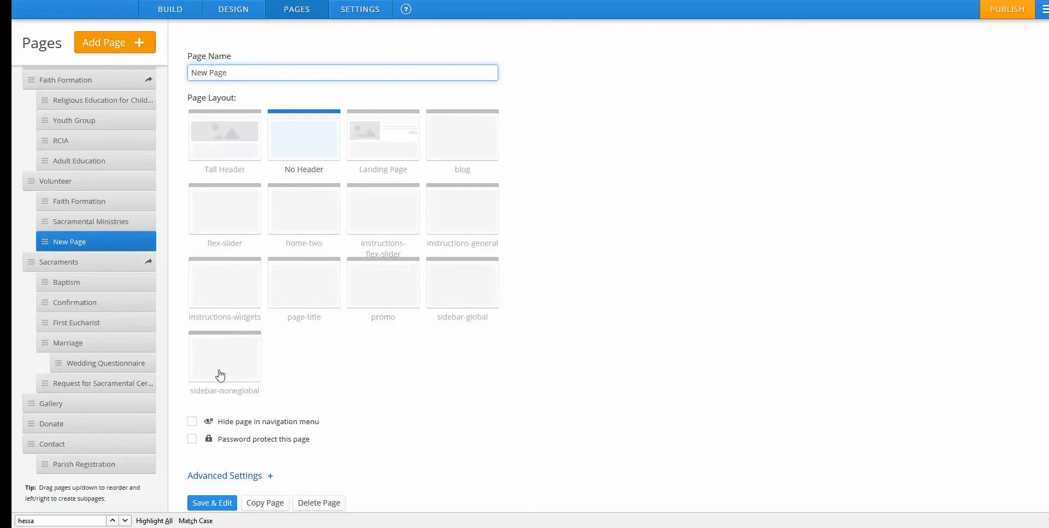
pyautogui.scroll(-1, 328, 416)
pyautogui.click(192, 391)
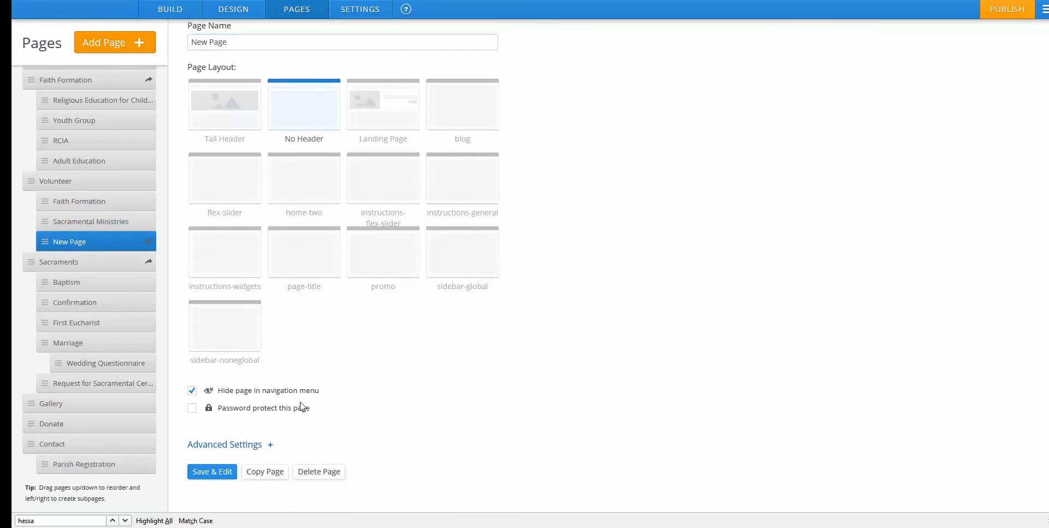
pyautogui.click(211, 471)
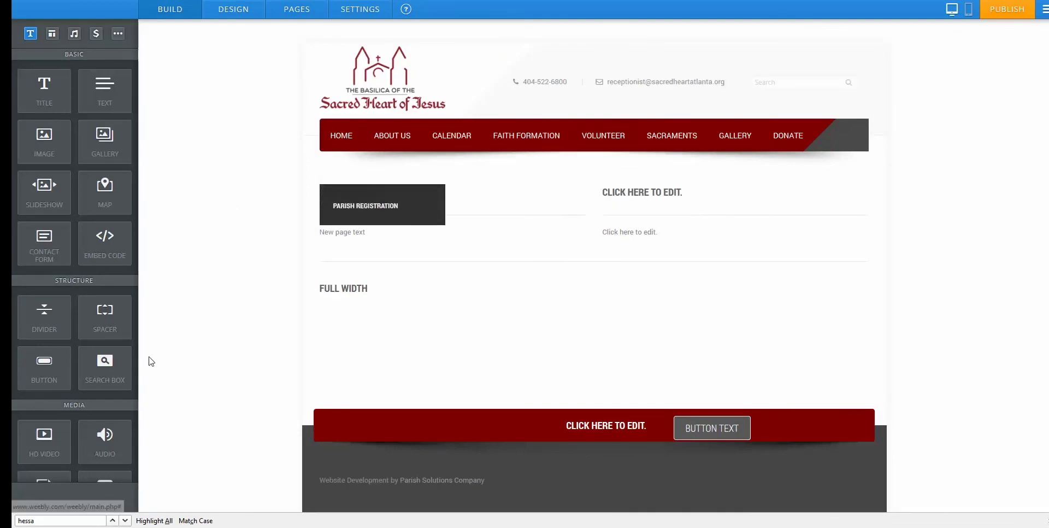
# Reopen New Page's settings to verify the hidden setting.
pyautogui.click(295, 11)
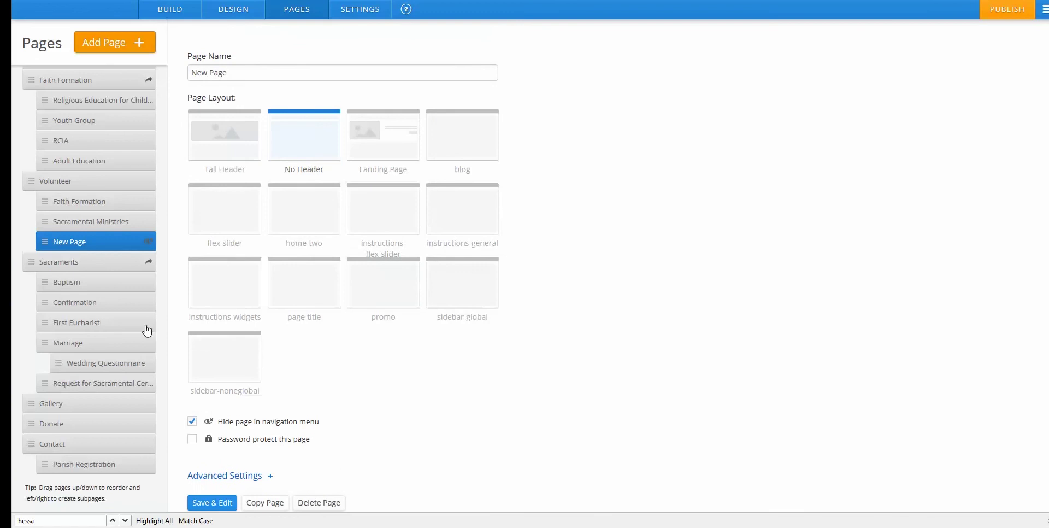
pyautogui.click(212, 502)
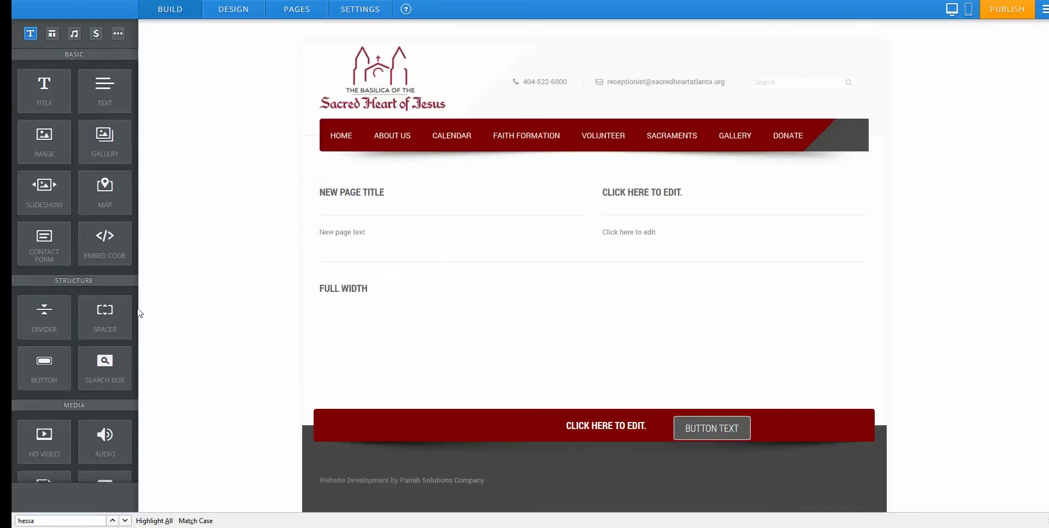
pyautogui.scroll(-1, 102, 321)
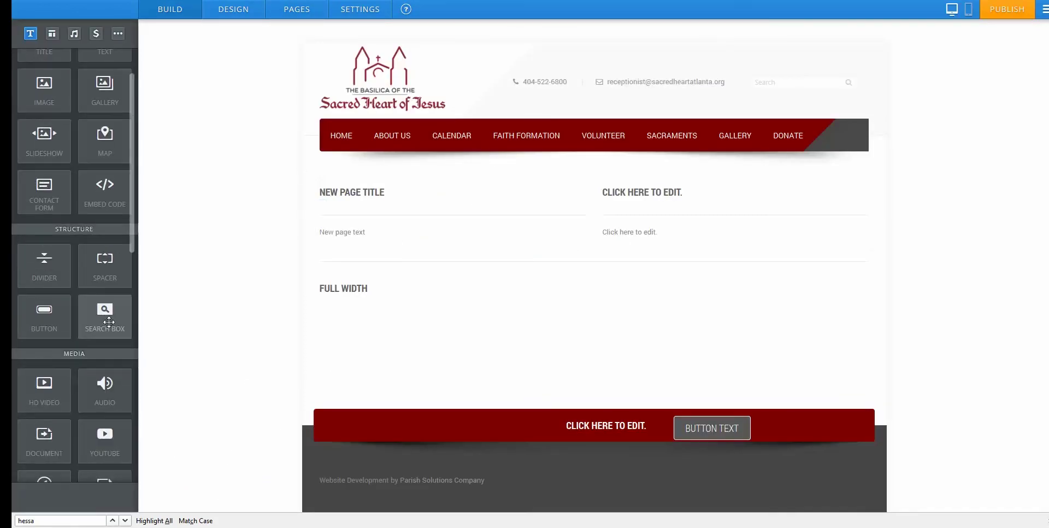
pyautogui.click(290, 14)
pyautogui.scroll(-1, 353, 358)
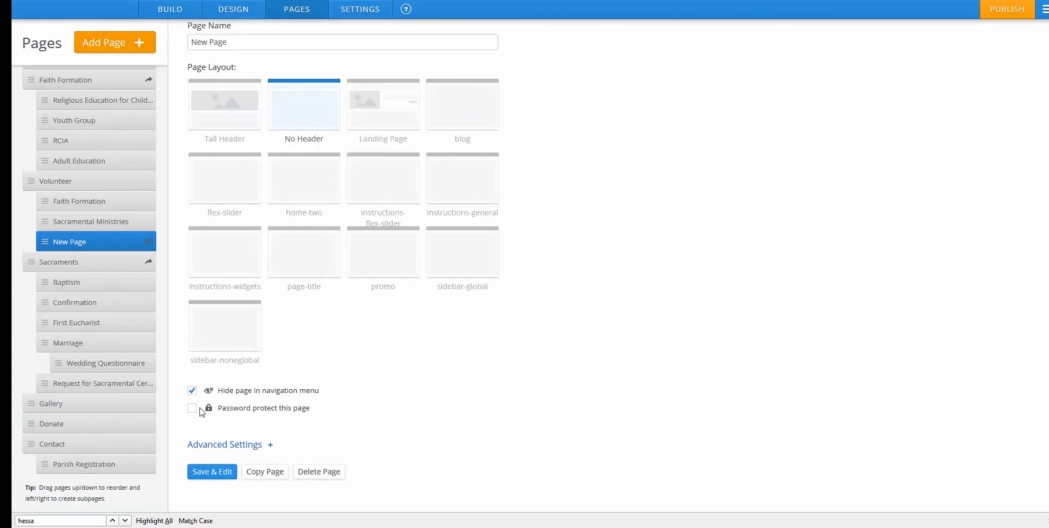
pyautogui.scroll(1, 428, 180)
# Set a site password in the site's General settings.
pyautogui.click(360, 9)
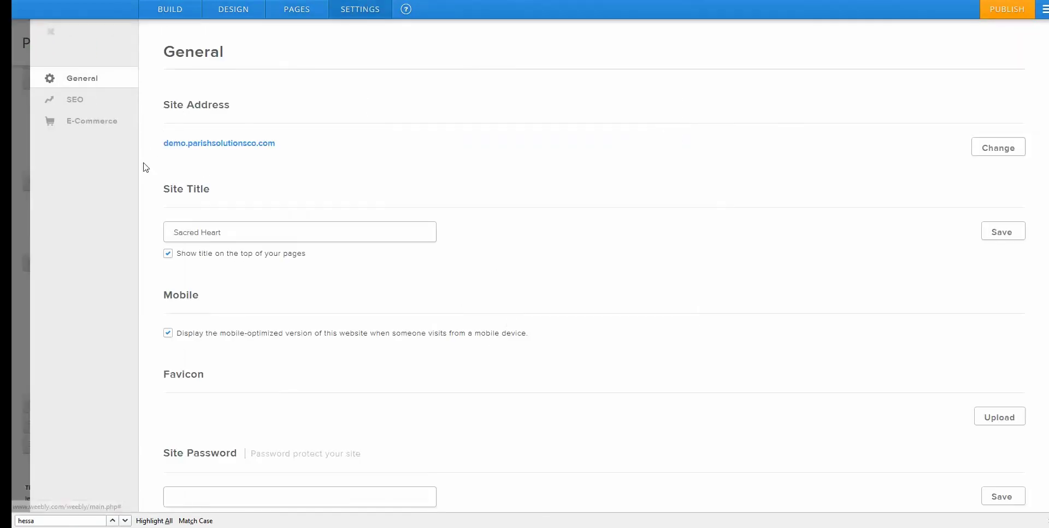
pyautogui.scroll(-1, 278, 343)
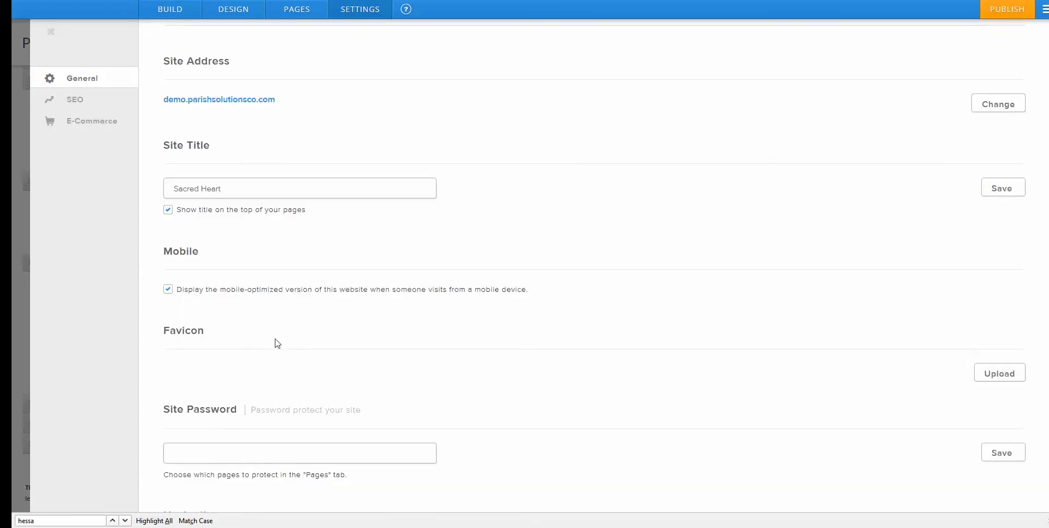
pyautogui.scroll(-1, 278, 343)
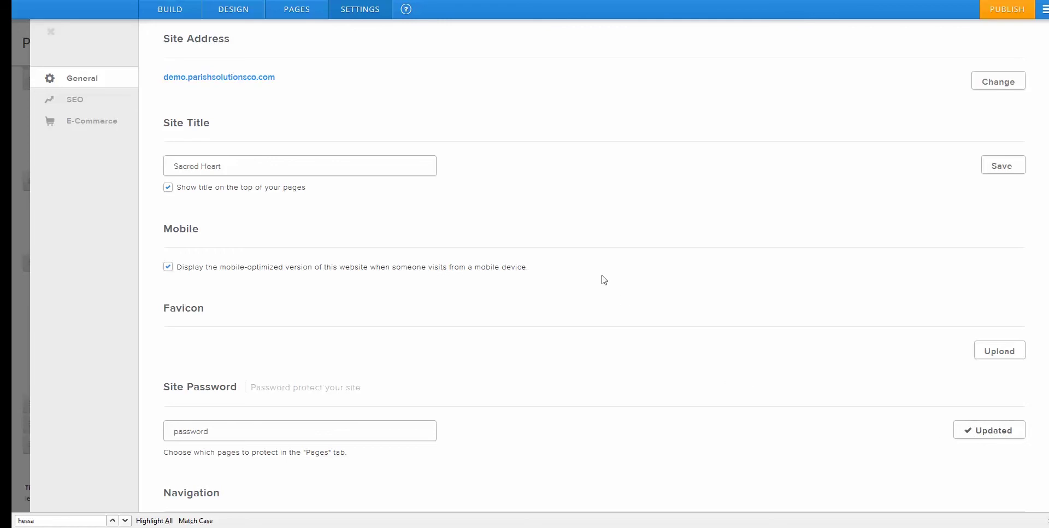
pyautogui.scroll(1, 597, 266)
# Tick 'Password protect this page' for New Page, save, and return to the Build editor.
pyautogui.click(297, 9)
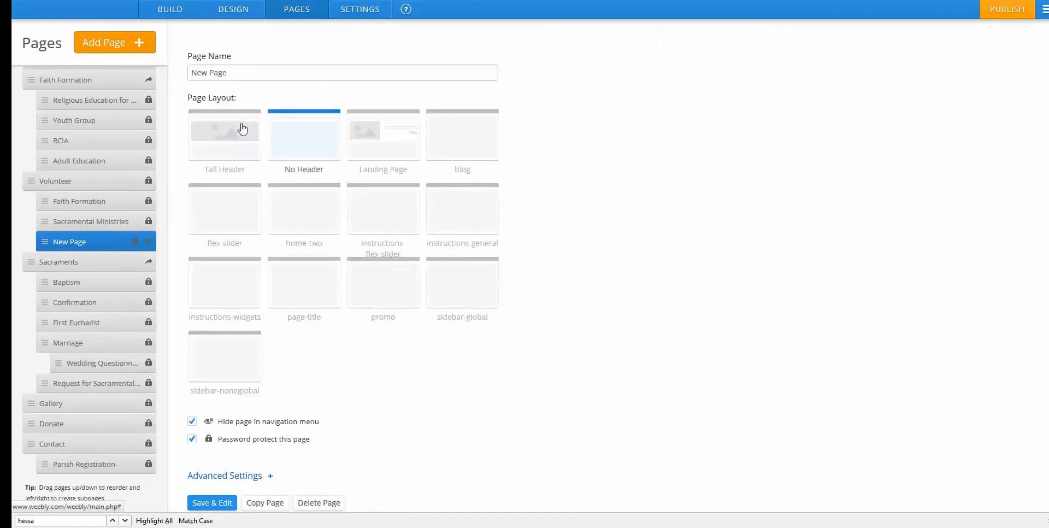
pyautogui.scroll(-1, 240, 423)
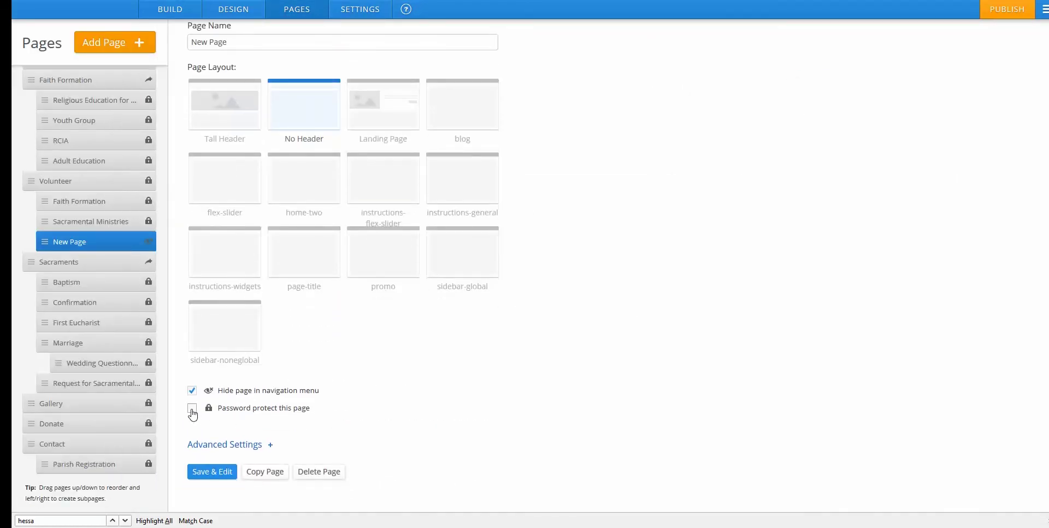
pyautogui.click(214, 471)
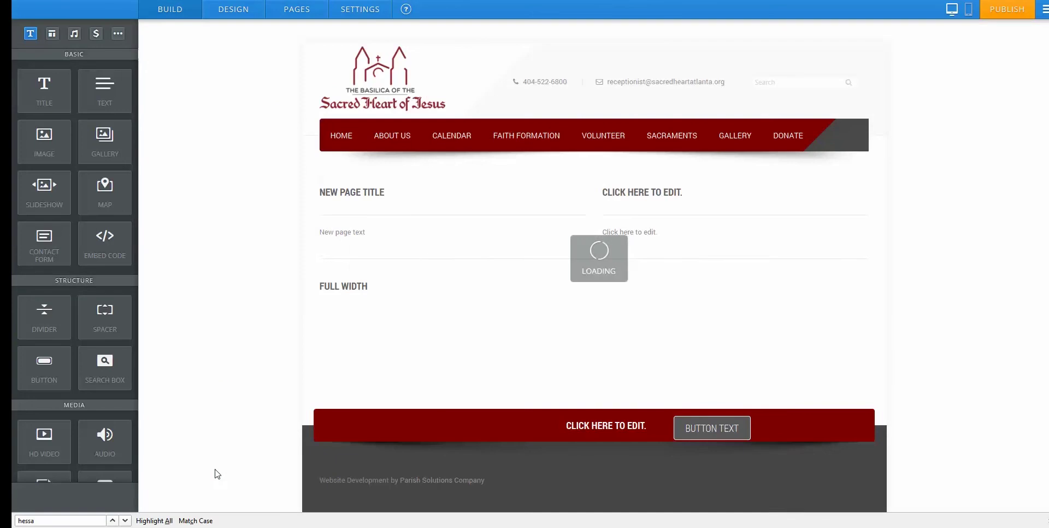
pyautogui.click(284, 16)
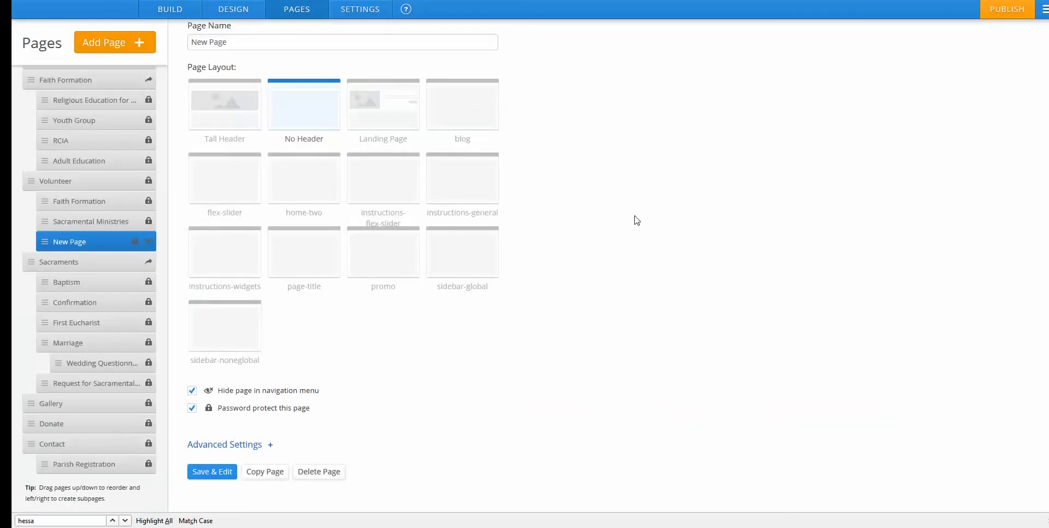
pyautogui.click(174, 11)
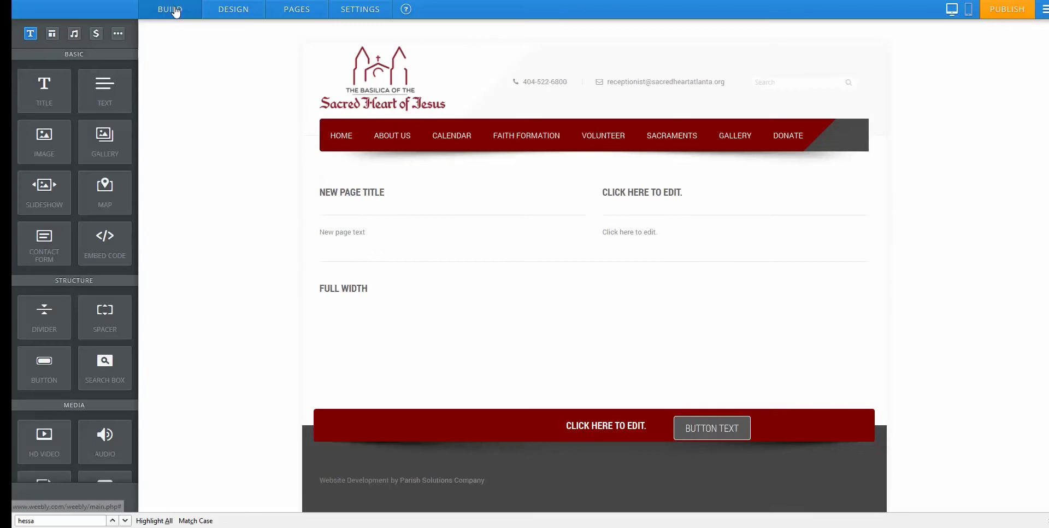
# Open the Home page, select the header's contact e-mail line, and scroll through the page.
pyautogui.click(339, 141)
pyautogui.scroll(-2, 569, 405)
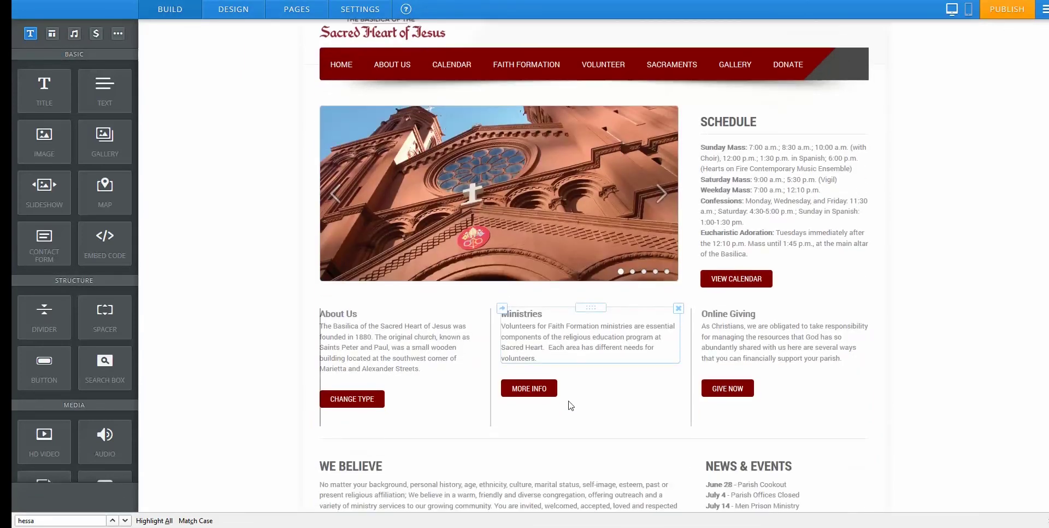
pyautogui.scroll(2, 571, 406)
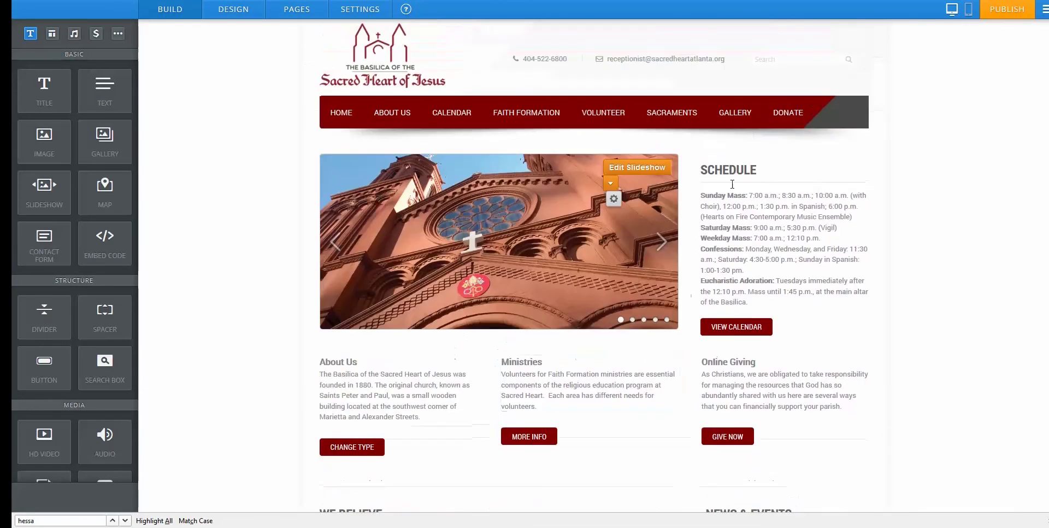
pyautogui.click(652, 59)
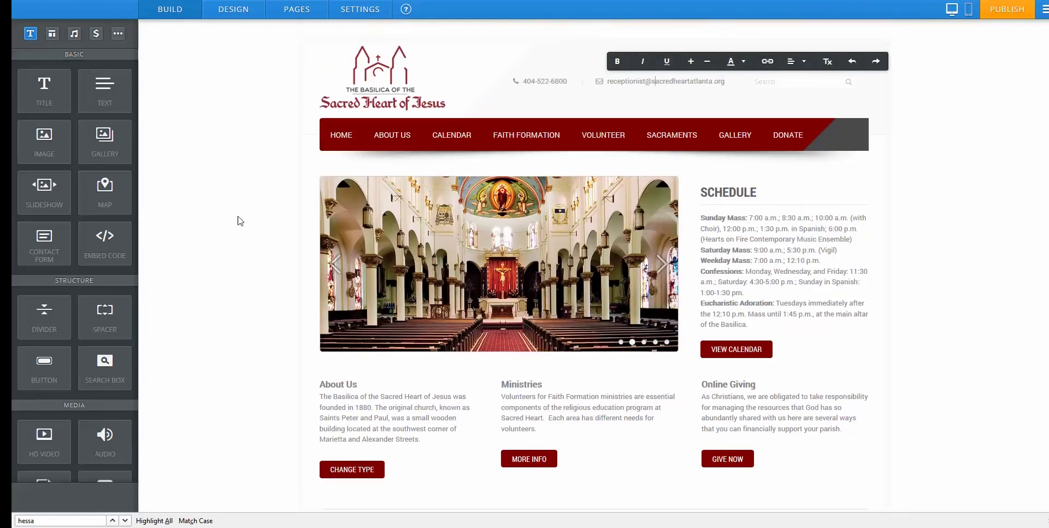
pyautogui.scroll(-2, 467, 338)
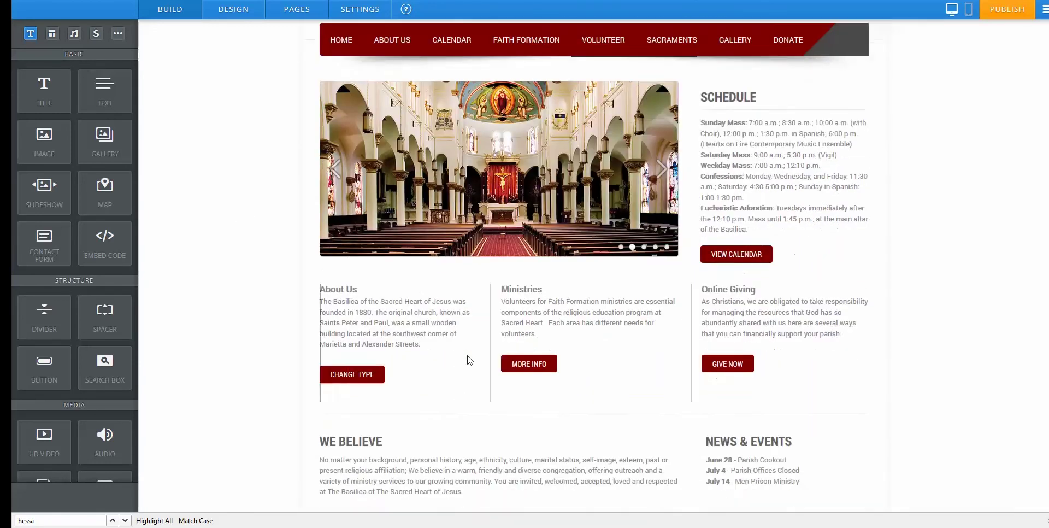
pyautogui.scroll(-2, 469, 359)
pyautogui.scroll(3, 497, 197)
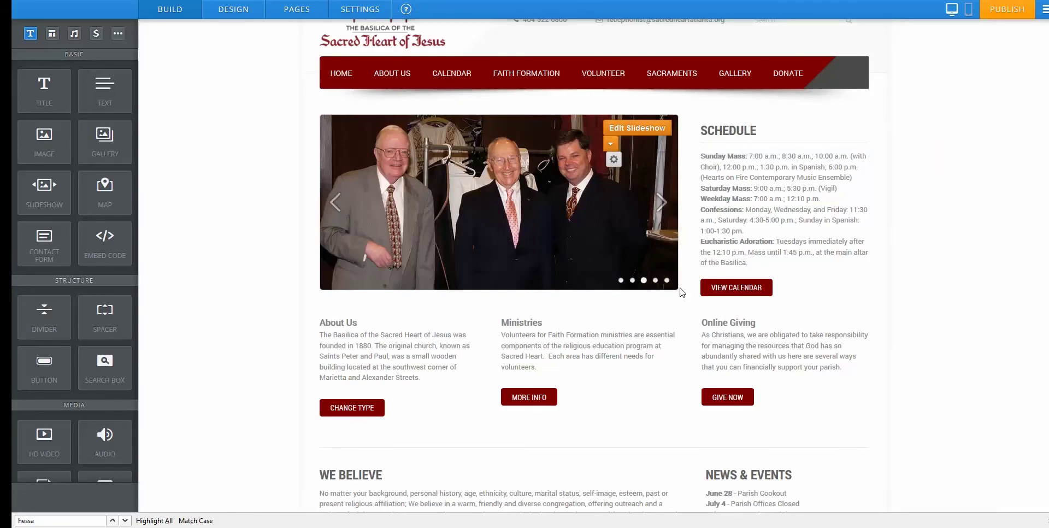
pyautogui.scroll(1, 681, 292)
pyautogui.scroll(-1, 113, 327)
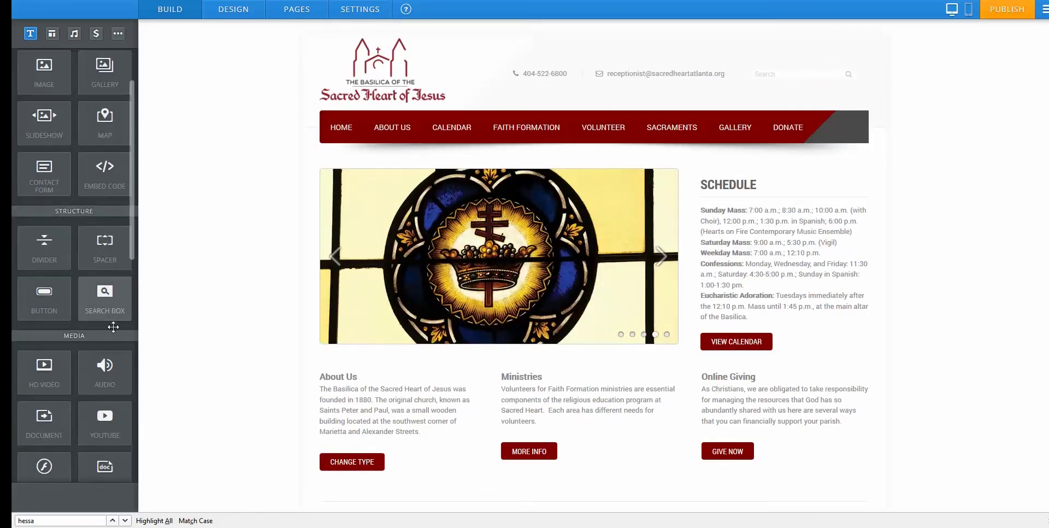
pyautogui.scroll(-2, 109, 350)
pyautogui.scroll(3, 106, 338)
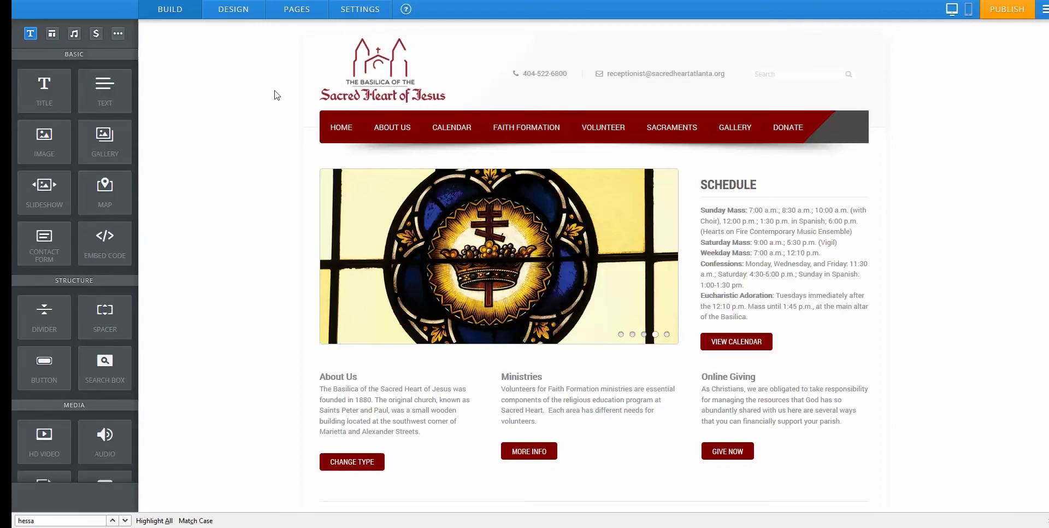
pyautogui.click(296, 9)
# Open the Confirmation page's settings and toggle 'Hide page in navigation menu' on, then back off.
pyautogui.scroll(1, 135, 232)
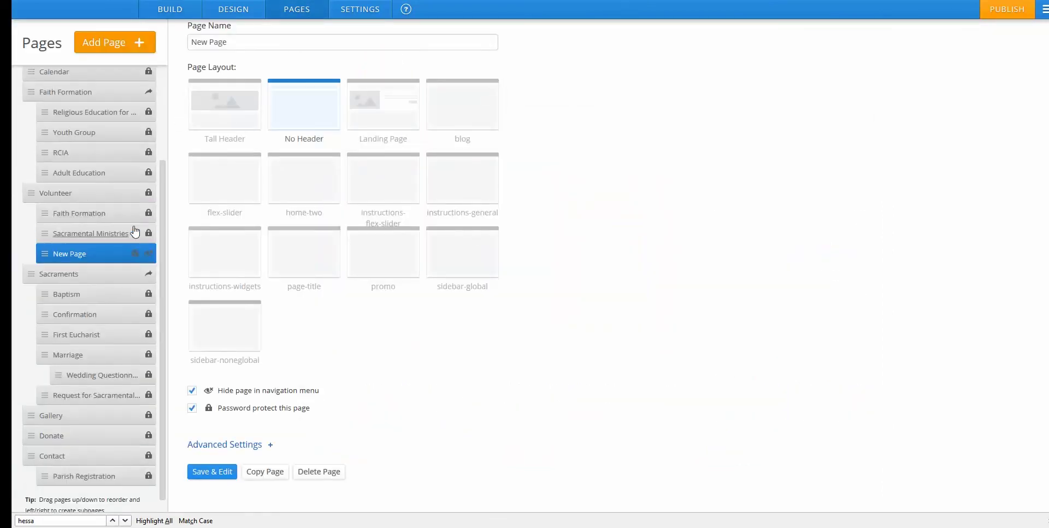
pyautogui.scroll(5, 135, 232)
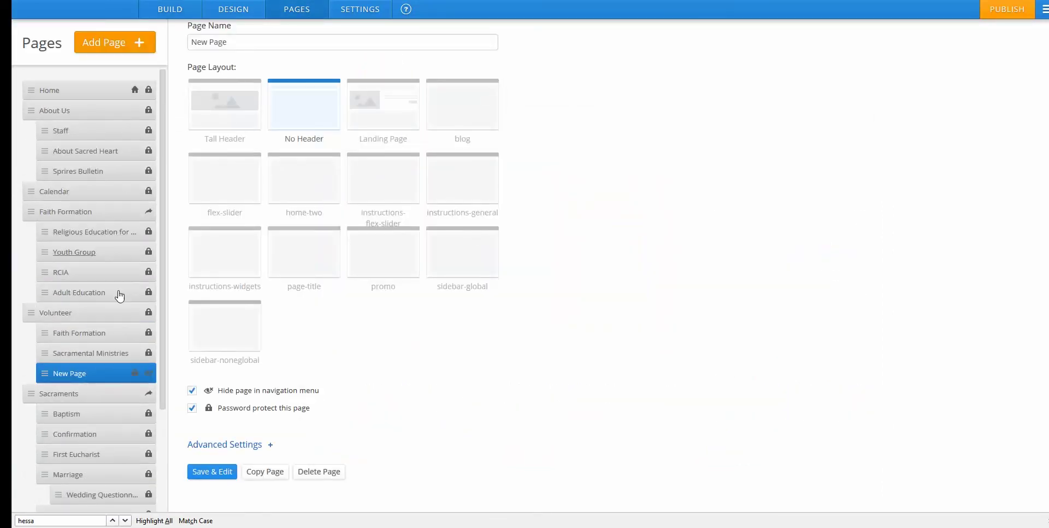
pyautogui.scroll(-3, 117, 317)
pyautogui.click(75, 352)
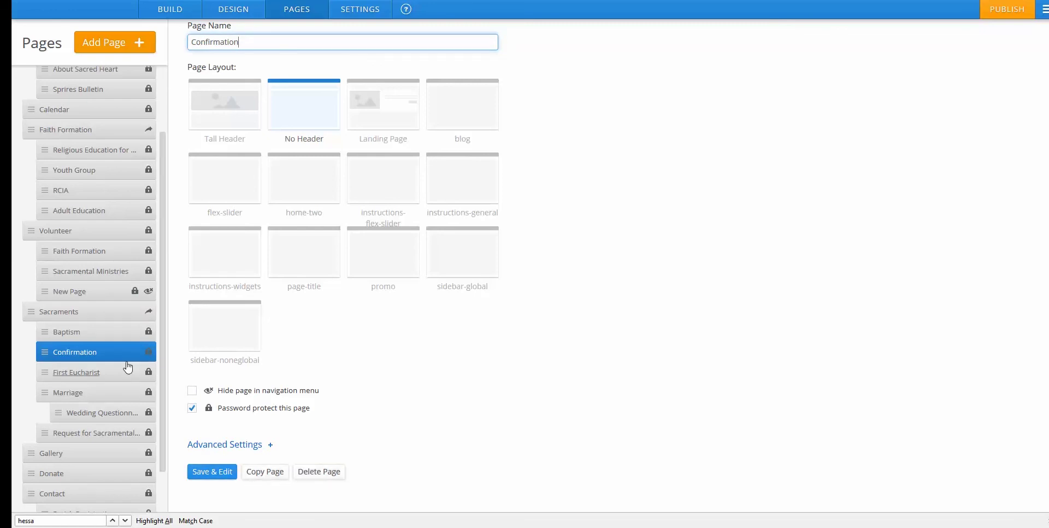
pyautogui.click(192, 390)
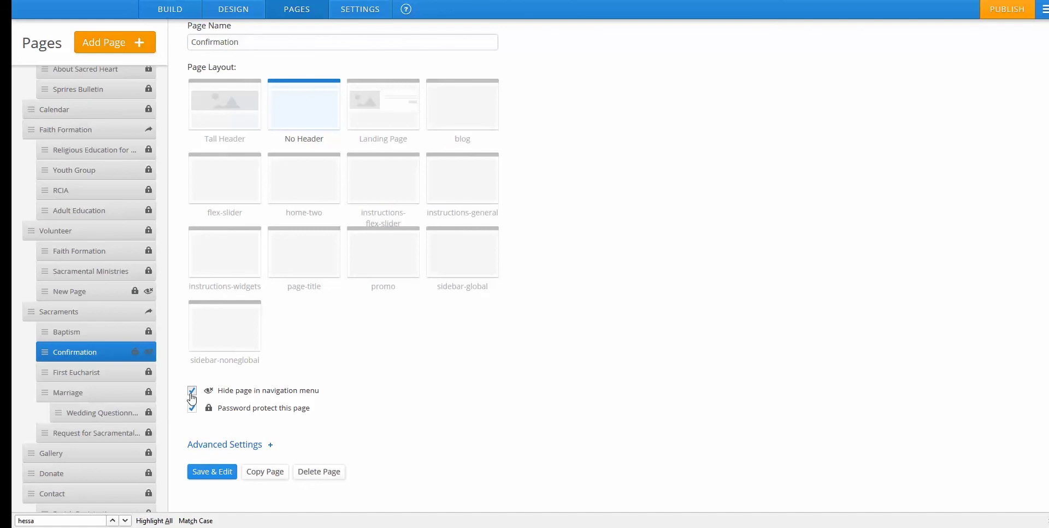
pyautogui.click(191, 392)
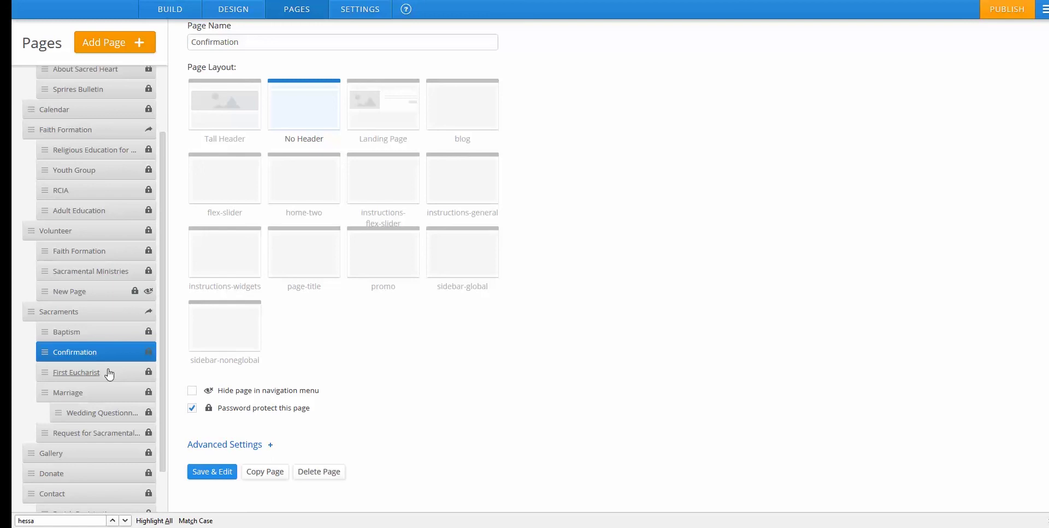
pyautogui.scroll(2, 114, 355)
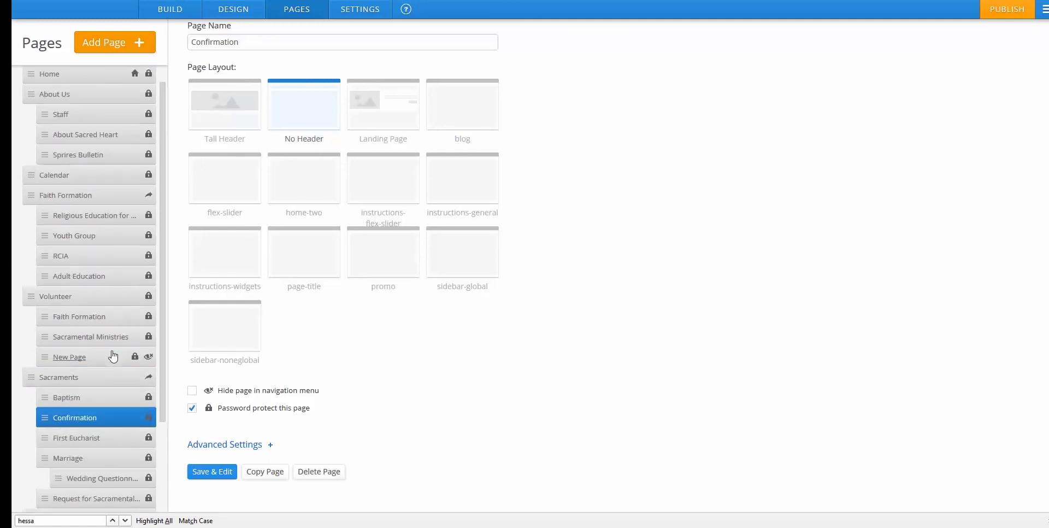
pyautogui.scroll(1, 371, 357)
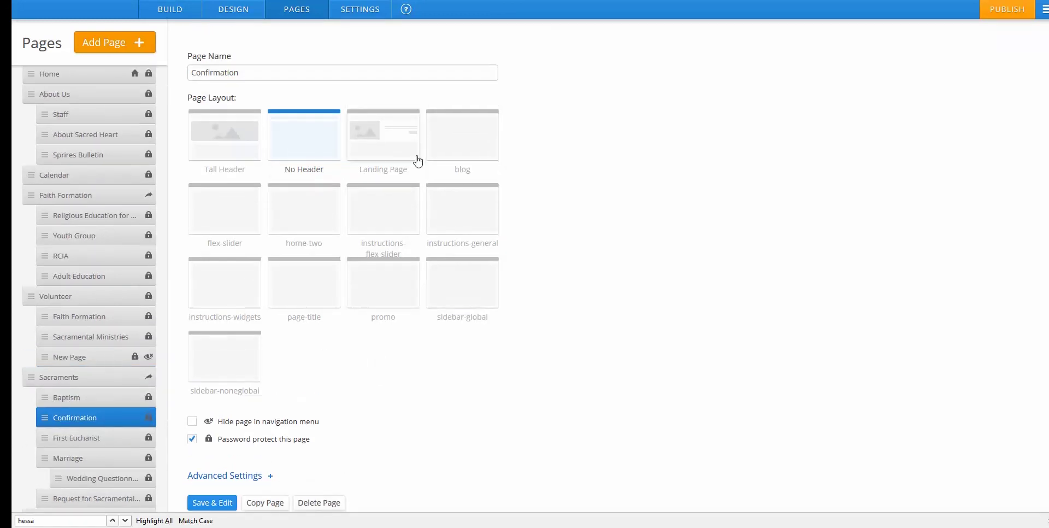
# Add a blog page named News and save it for editing.
pyautogui.moveTo(136, 48)
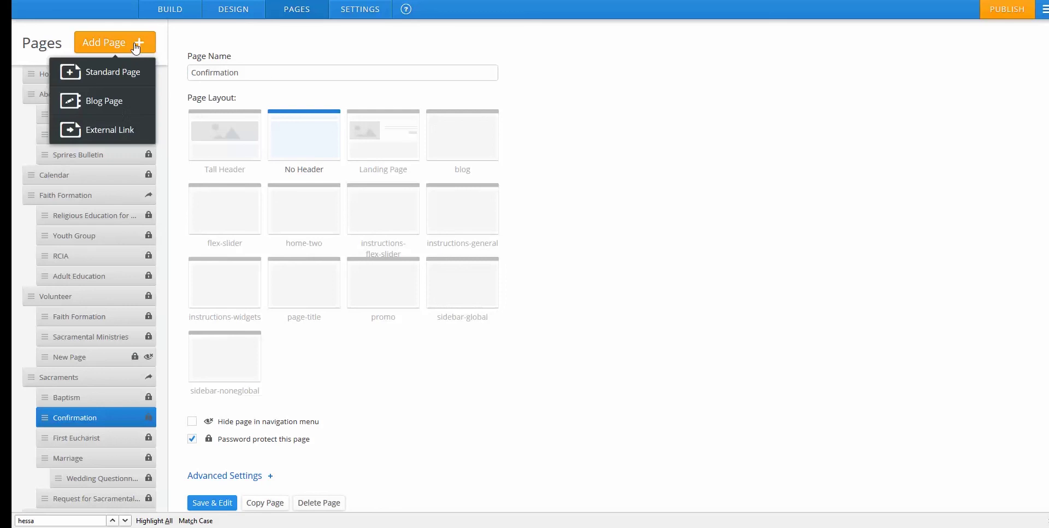
pyautogui.click(118, 109)
pyautogui.hotkey('ctrl', 'a')
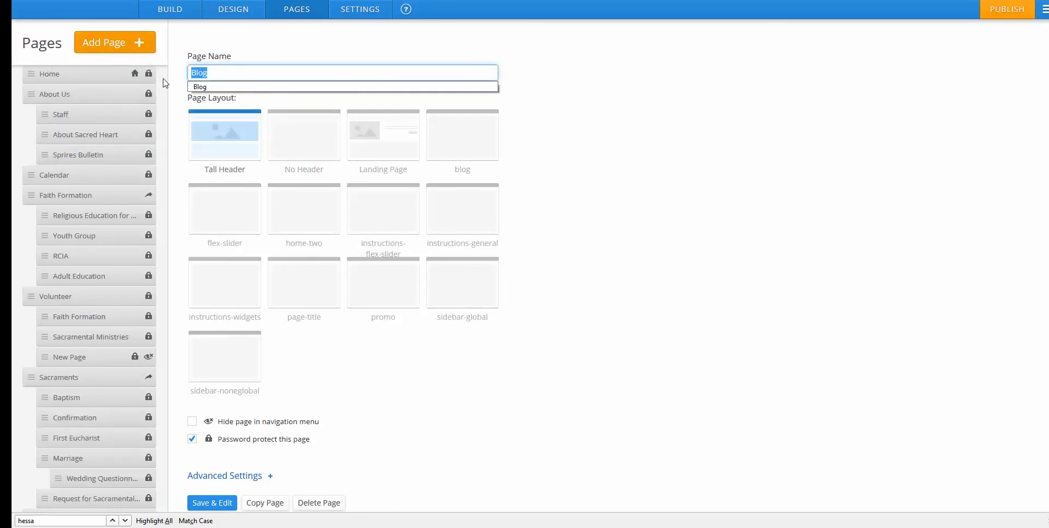
pyautogui.write('News')
pyautogui.scroll(-1, 437, 446)
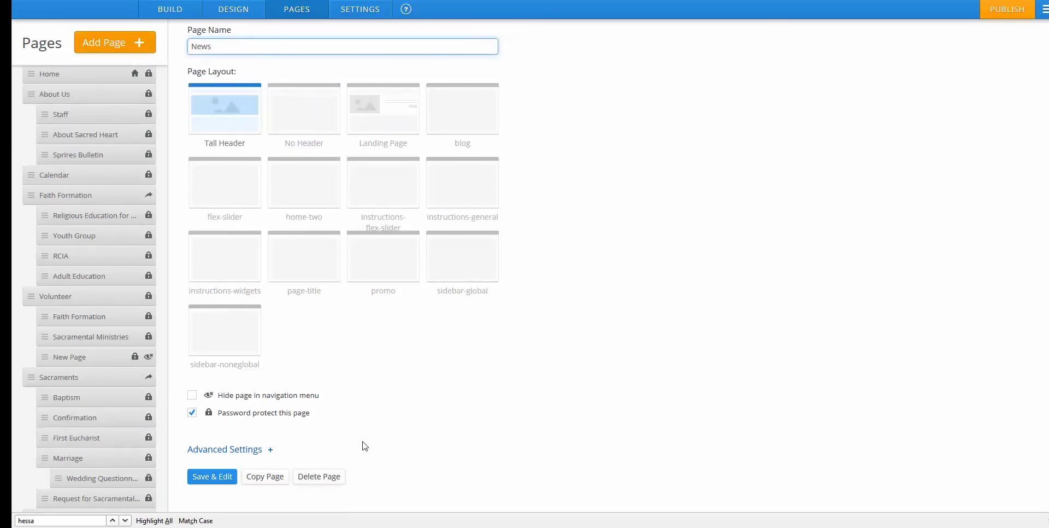
pyautogui.click(213, 472)
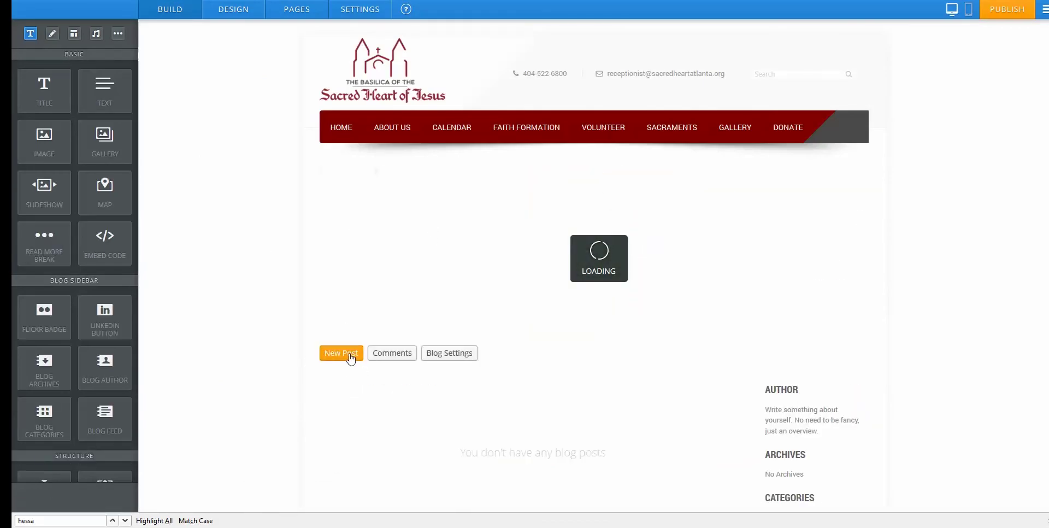
# Write and save a first blog post titled 'NEW POST', then go back to the pages list.
pyautogui.click(351, 354)
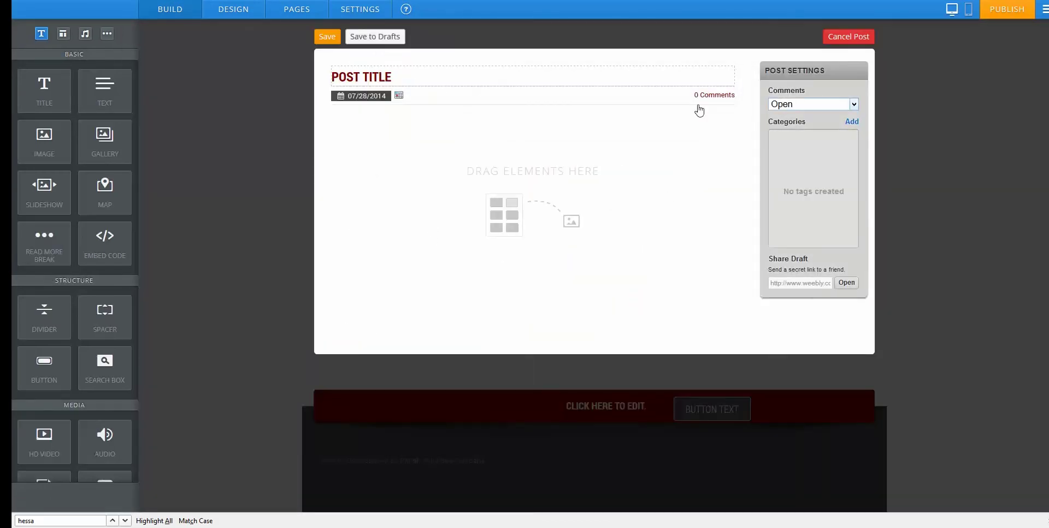
pyautogui.click(446, 78)
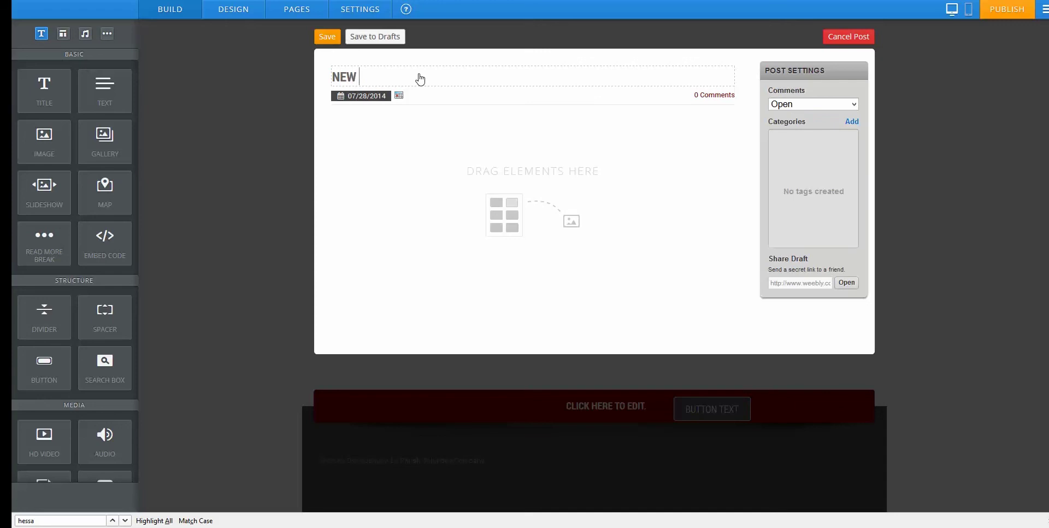
pyautogui.write('NEW POST')
pyautogui.click(327, 37)
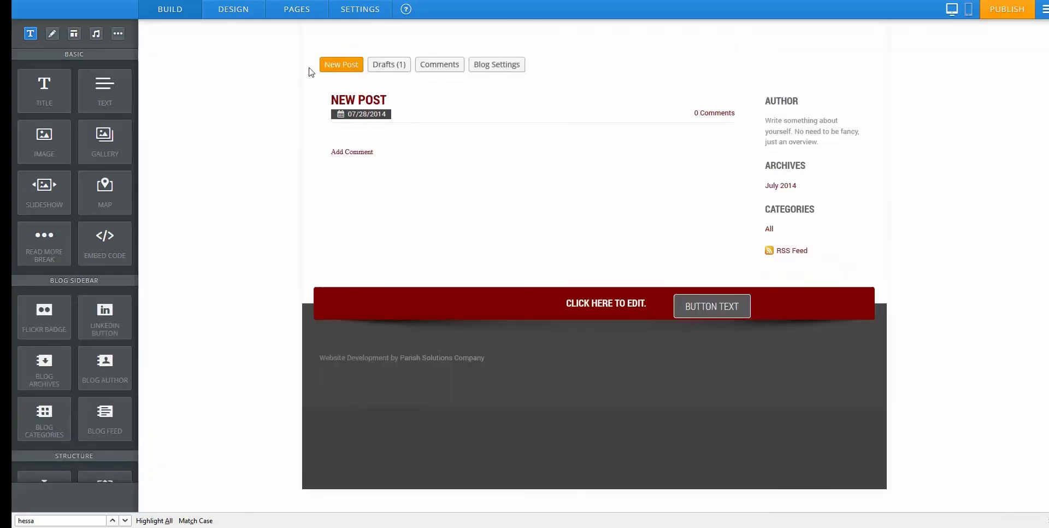
pyautogui.scroll(5, 459, 222)
pyautogui.scroll(3, 610, 265)
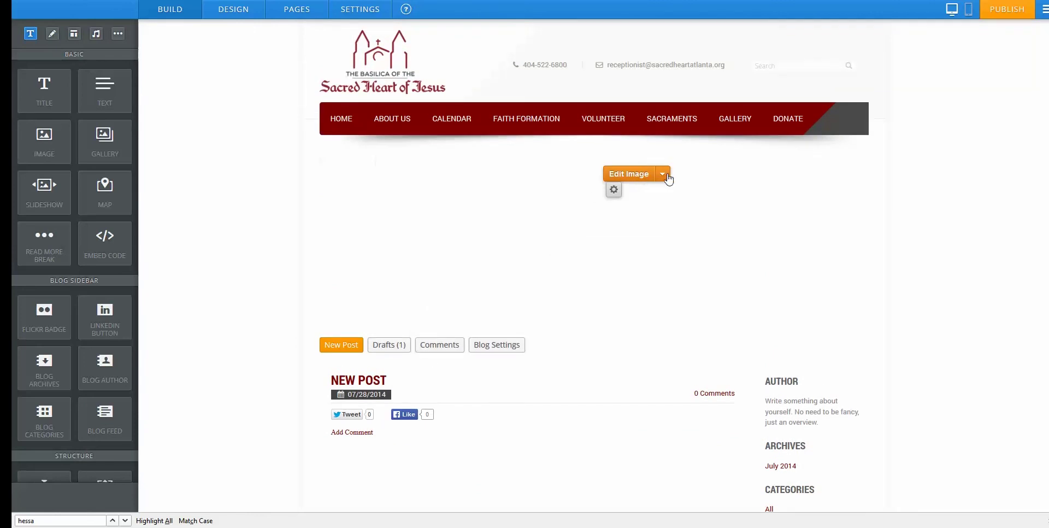
pyautogui.click(667, 178)
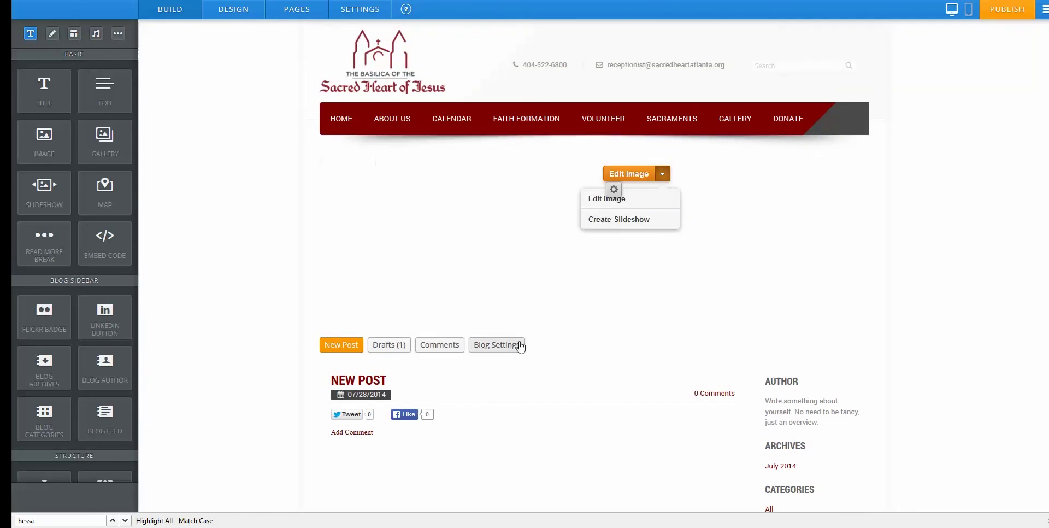
pyautogui.click(281, 10)
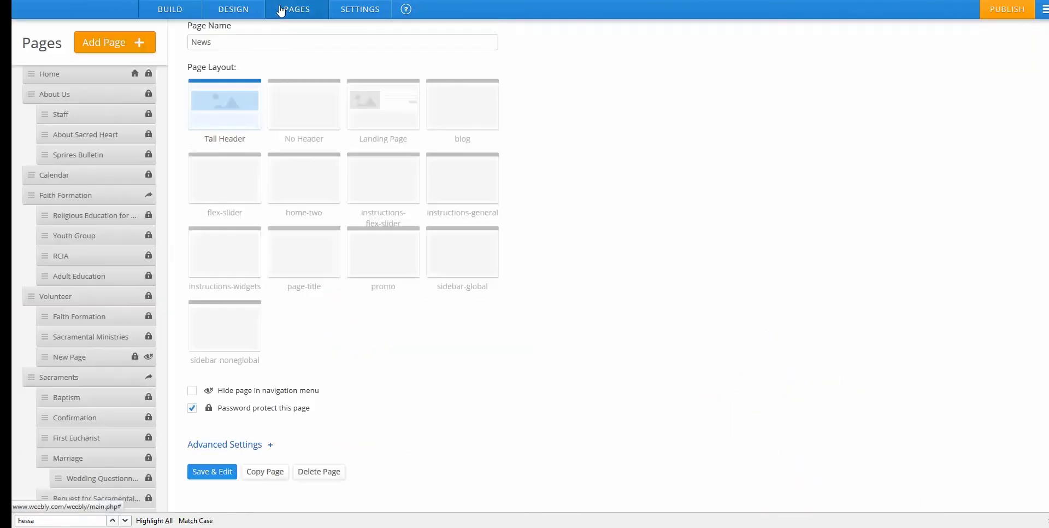
# Delete the News page, confirming the deletion.
pyautogui.scroll(-3, 108, 317)
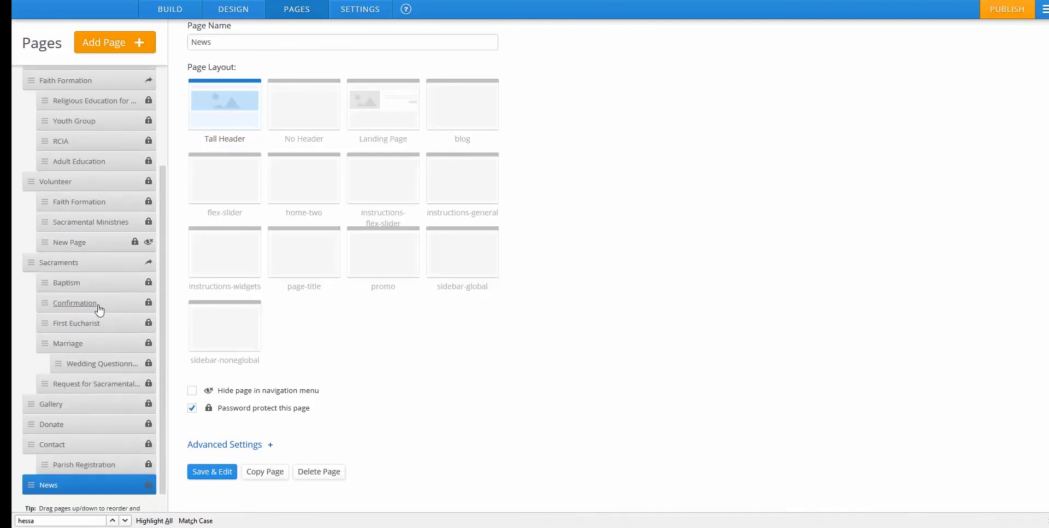
pyautogui.scroll(3, 99, 310)
pyautogui.scroll(-4, 104, 338)
pyautogui.click(321, 473)
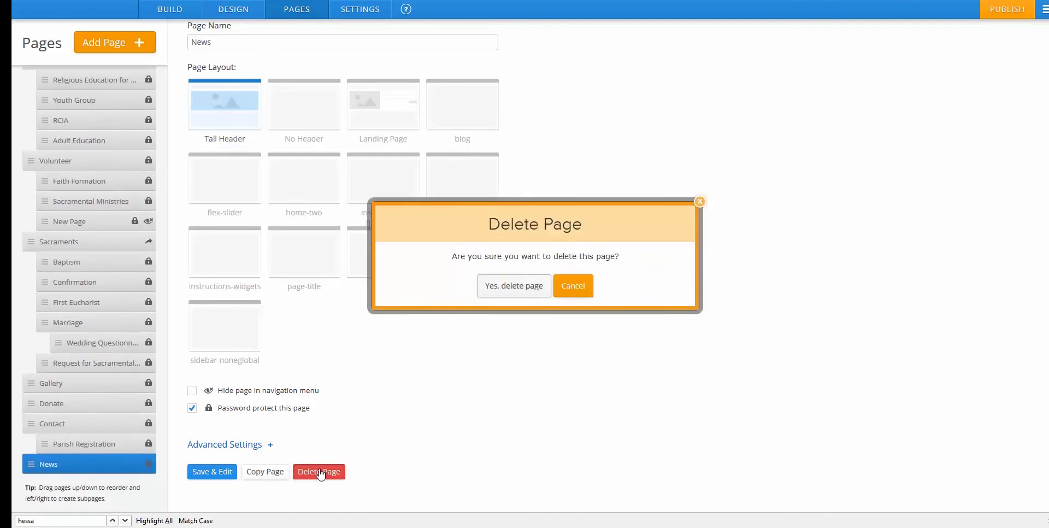
pyautogui.click(528, 292)
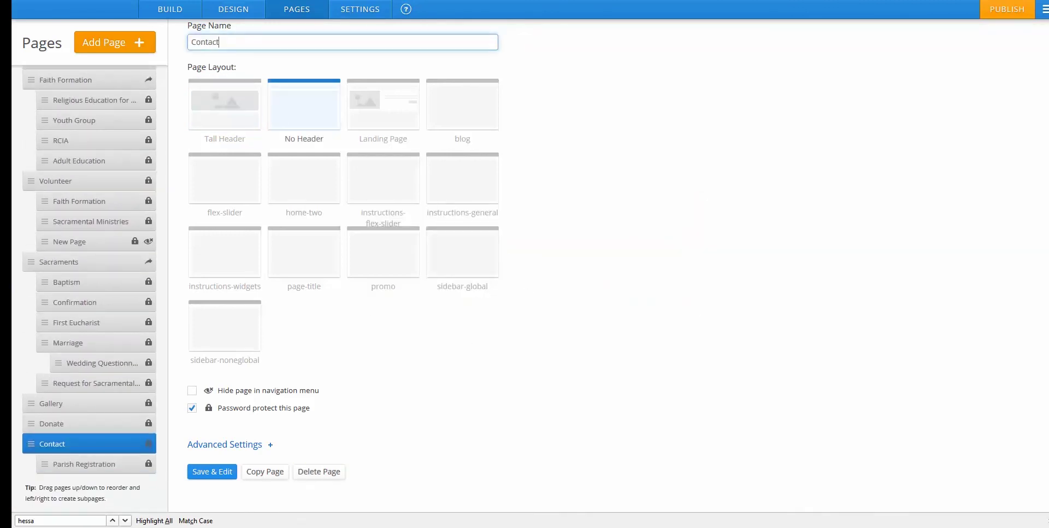
# Publish the website from the Build editor and dismiss the Website Published notice.
pyautogui.click(175, 9)
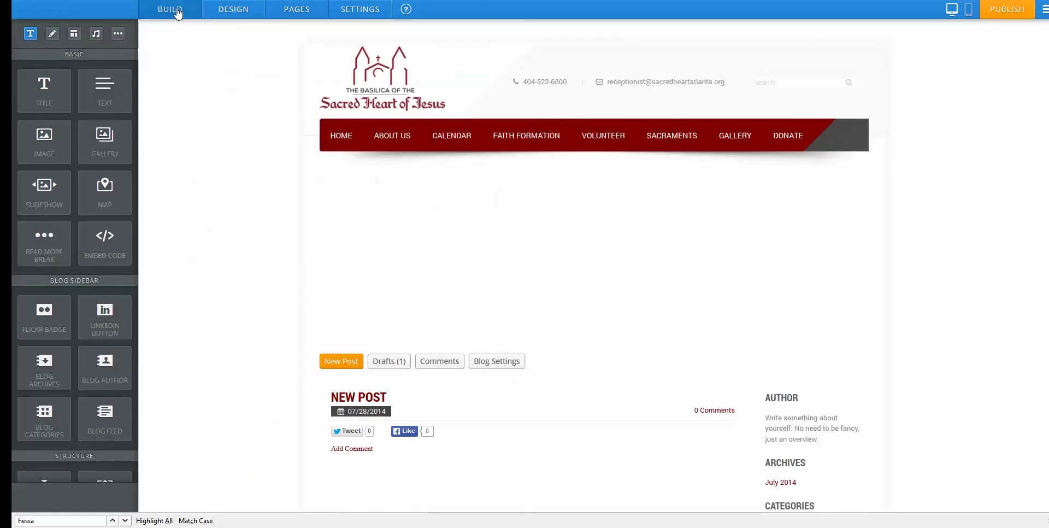
pyautogui.click(1004, 12)
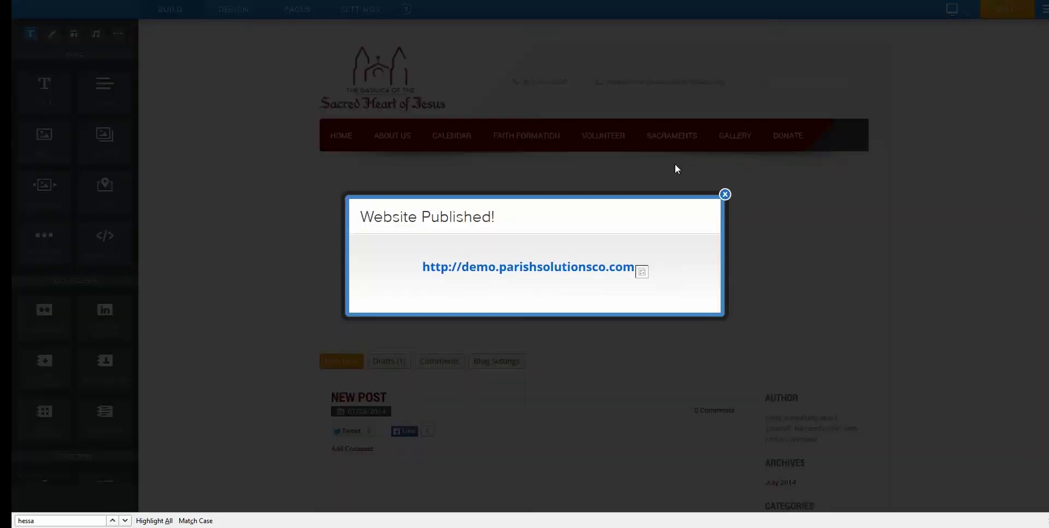
pyautogui.click(725, 195)
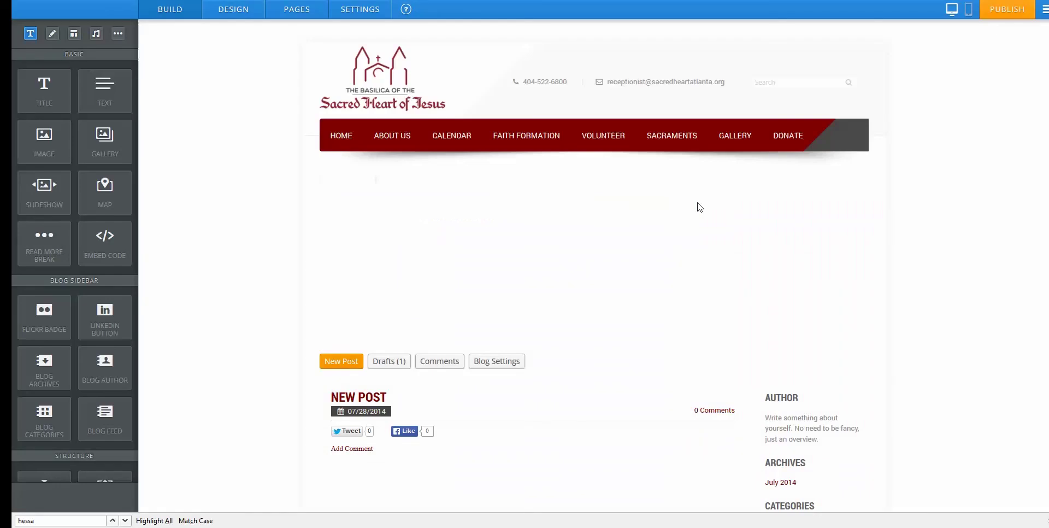
# Open the Home page, with its slideshow and schedule, in the editor.
pyautogui.click(340, 138)
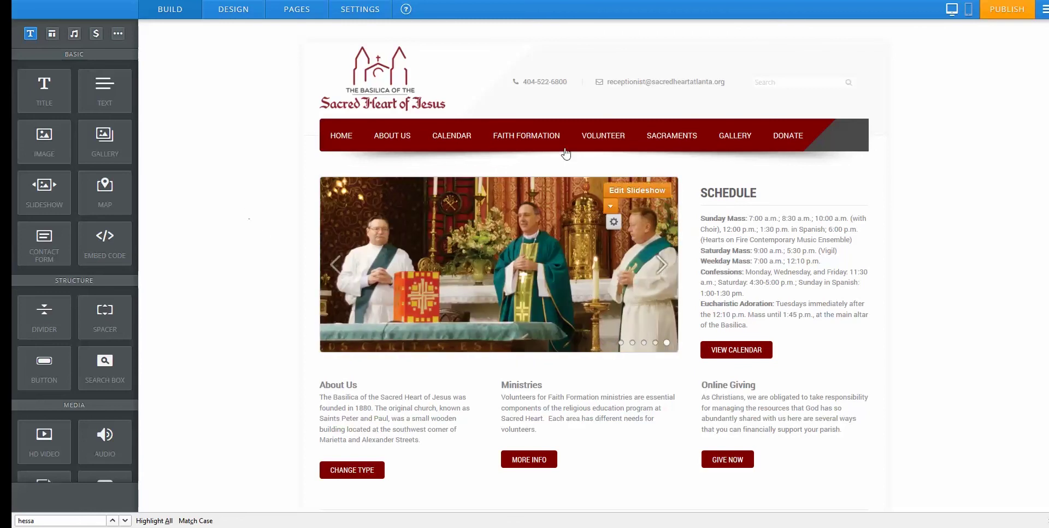
# Preview the home page in the phone layout, then return to the desktop layout.
pyautogui.click(970, 11)
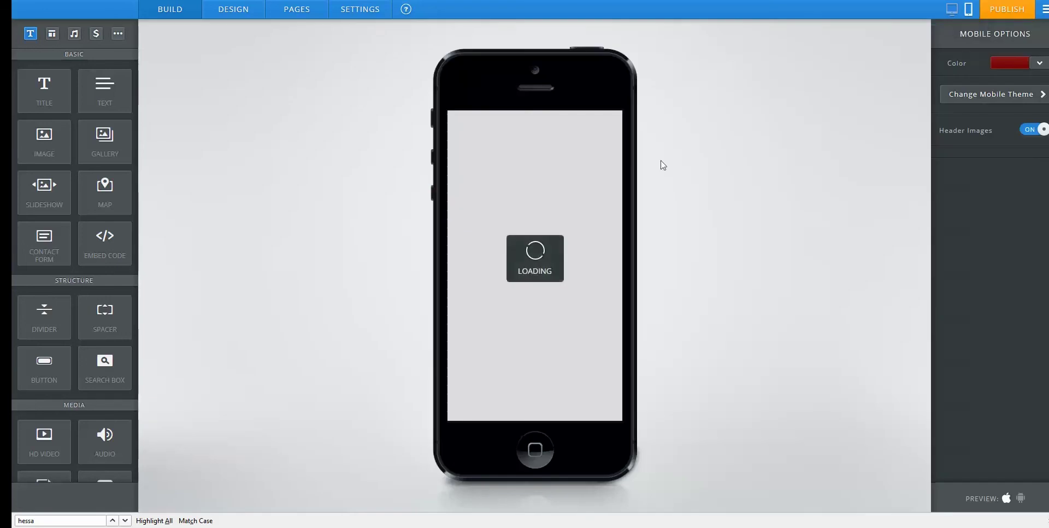
pyautogui.scroll(-5, 556, 244)
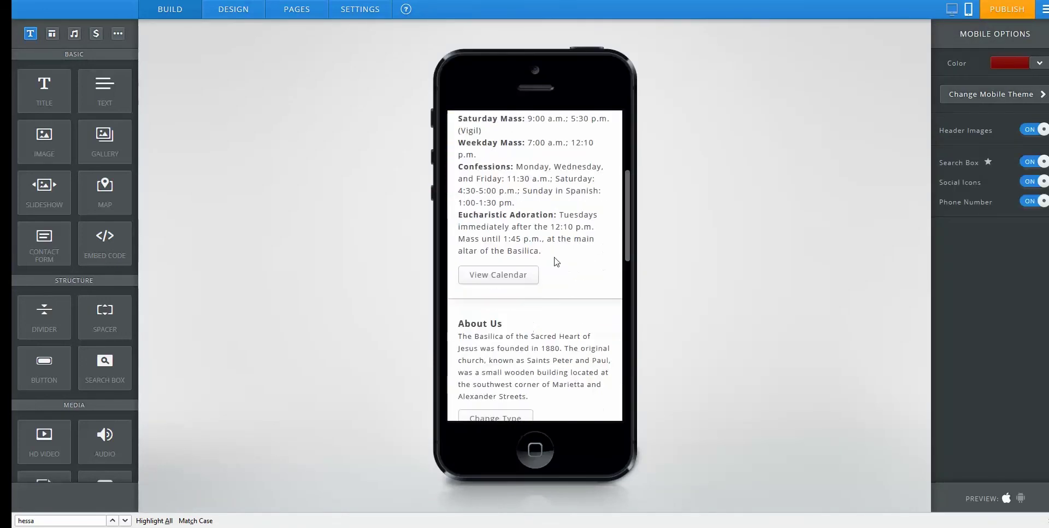
pyautogui.scroll(5, 560, 243)
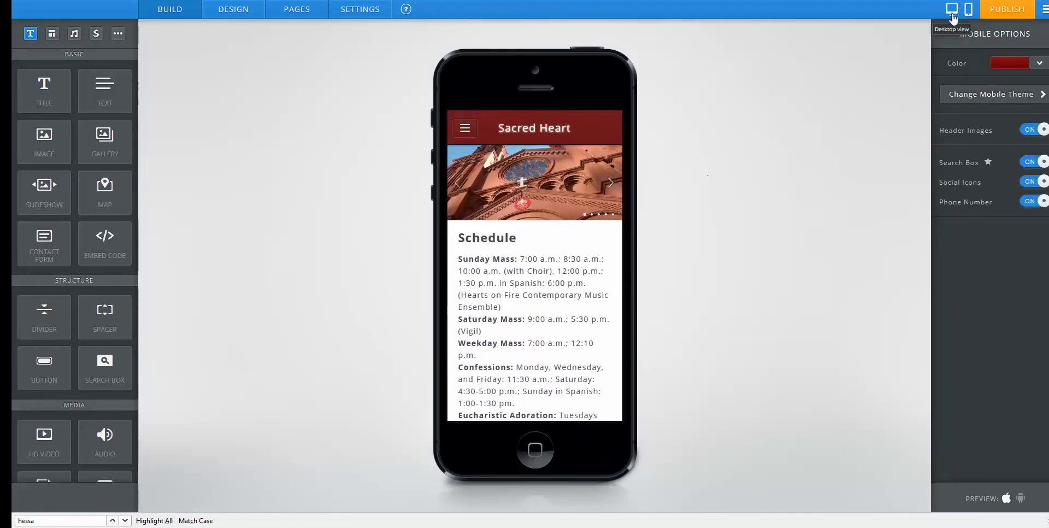
pyautogui.click(952, 9)
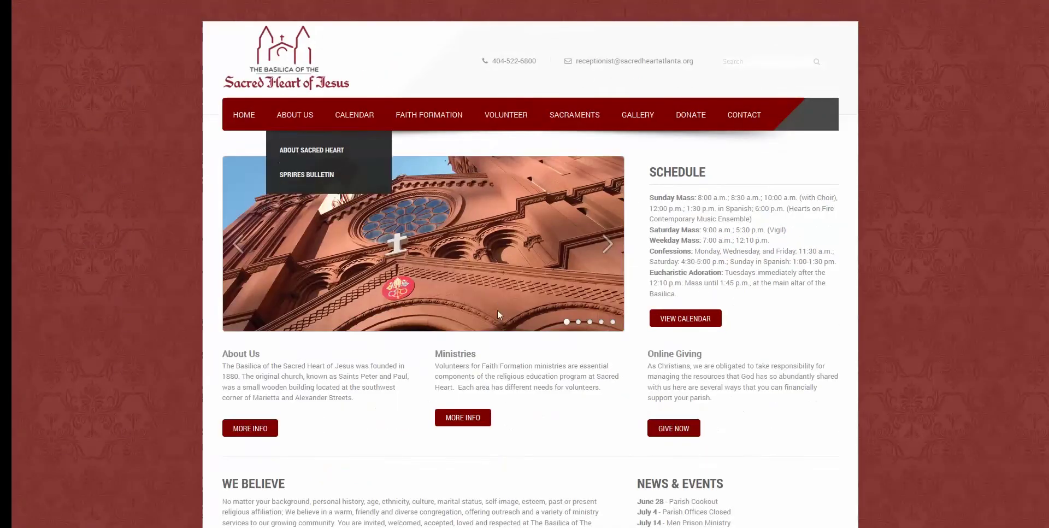
# Browse the live parish home page down to its Schedule and back.
pyautogui.scroll(-3, 499, 314)
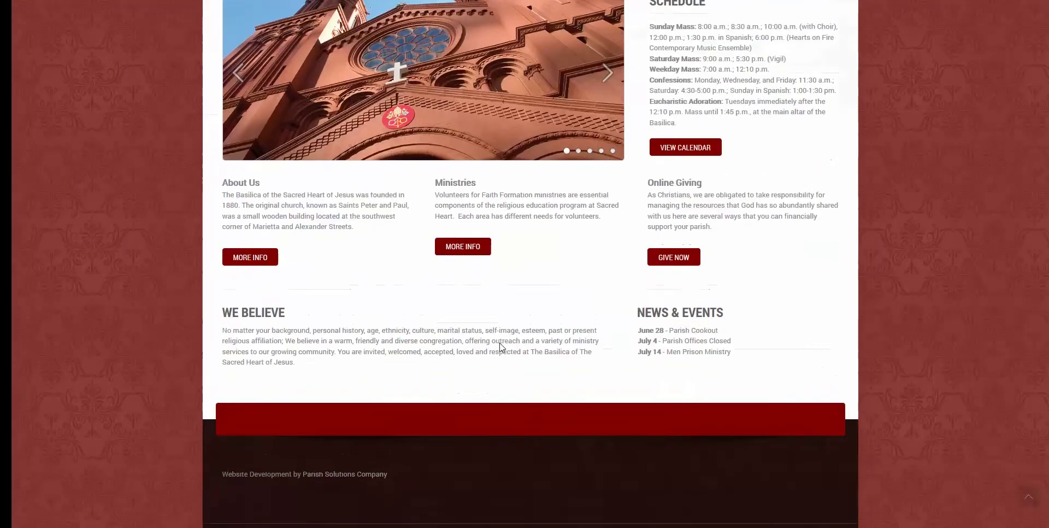
pyautogui.scroll(3, 499, 328)
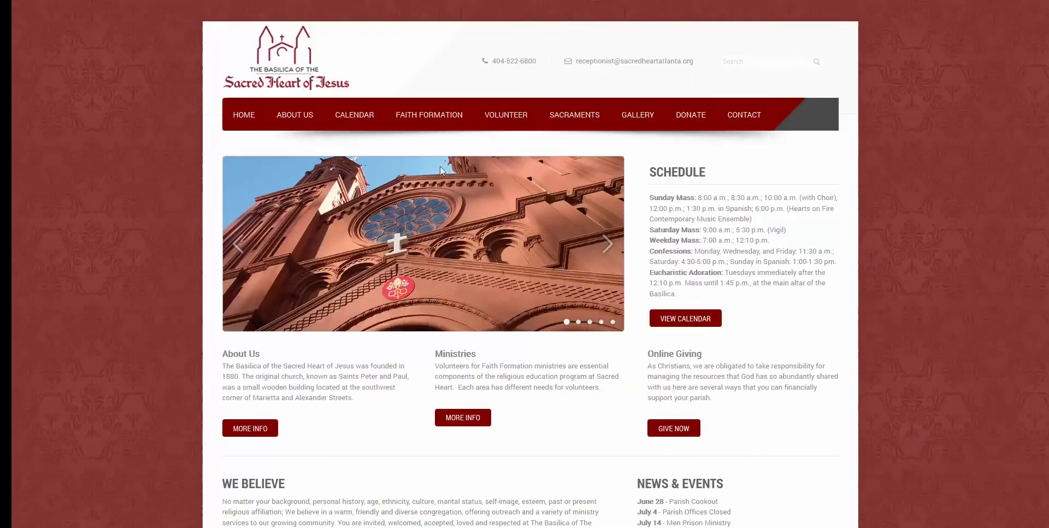
pyautogui.moveTo(247, 123)
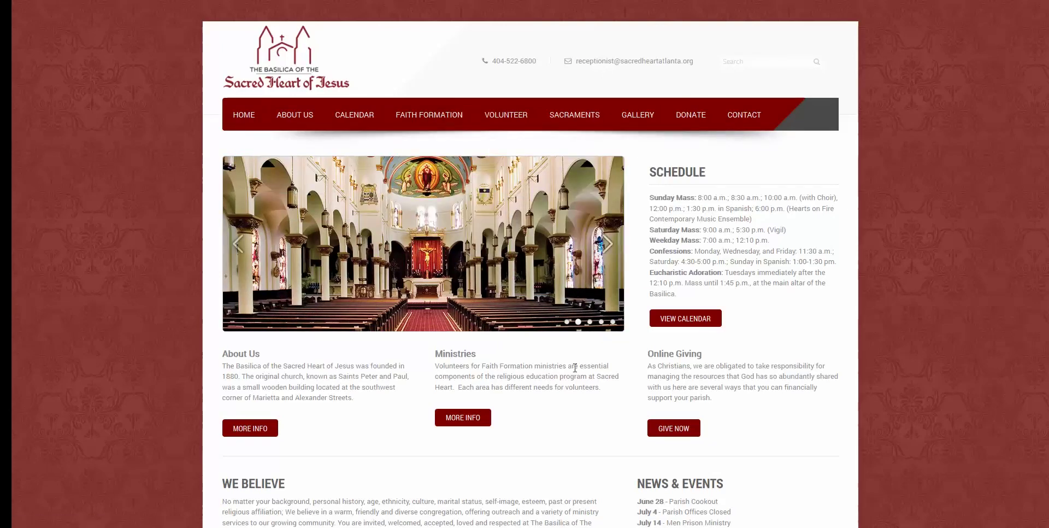
pyautogui.scroll(-3, 503, 398)
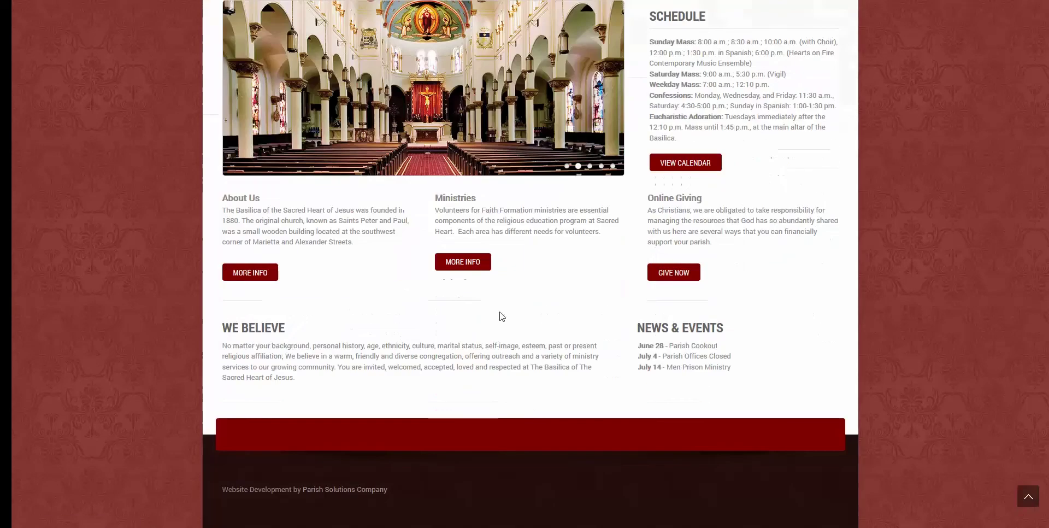
pyautogui.scroll(3, 499, 313)
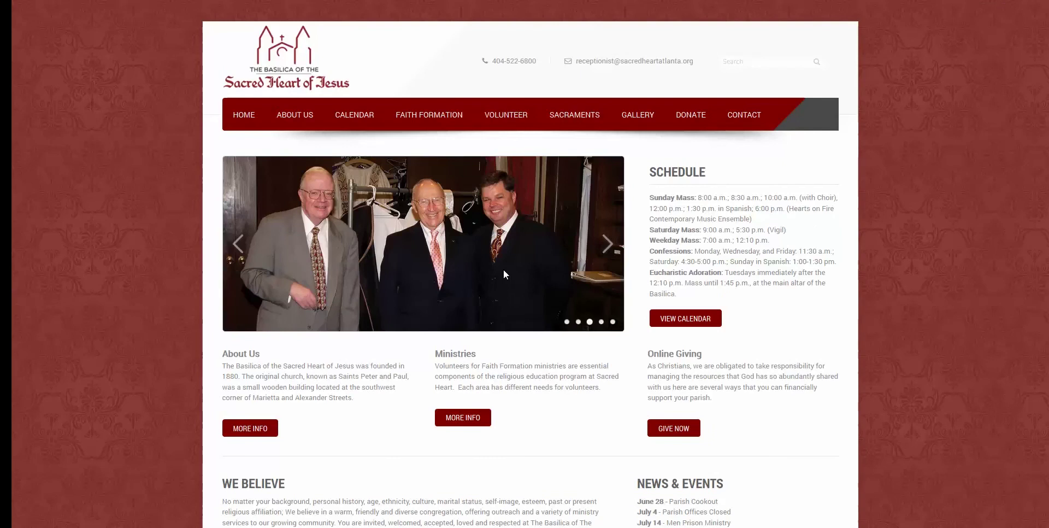